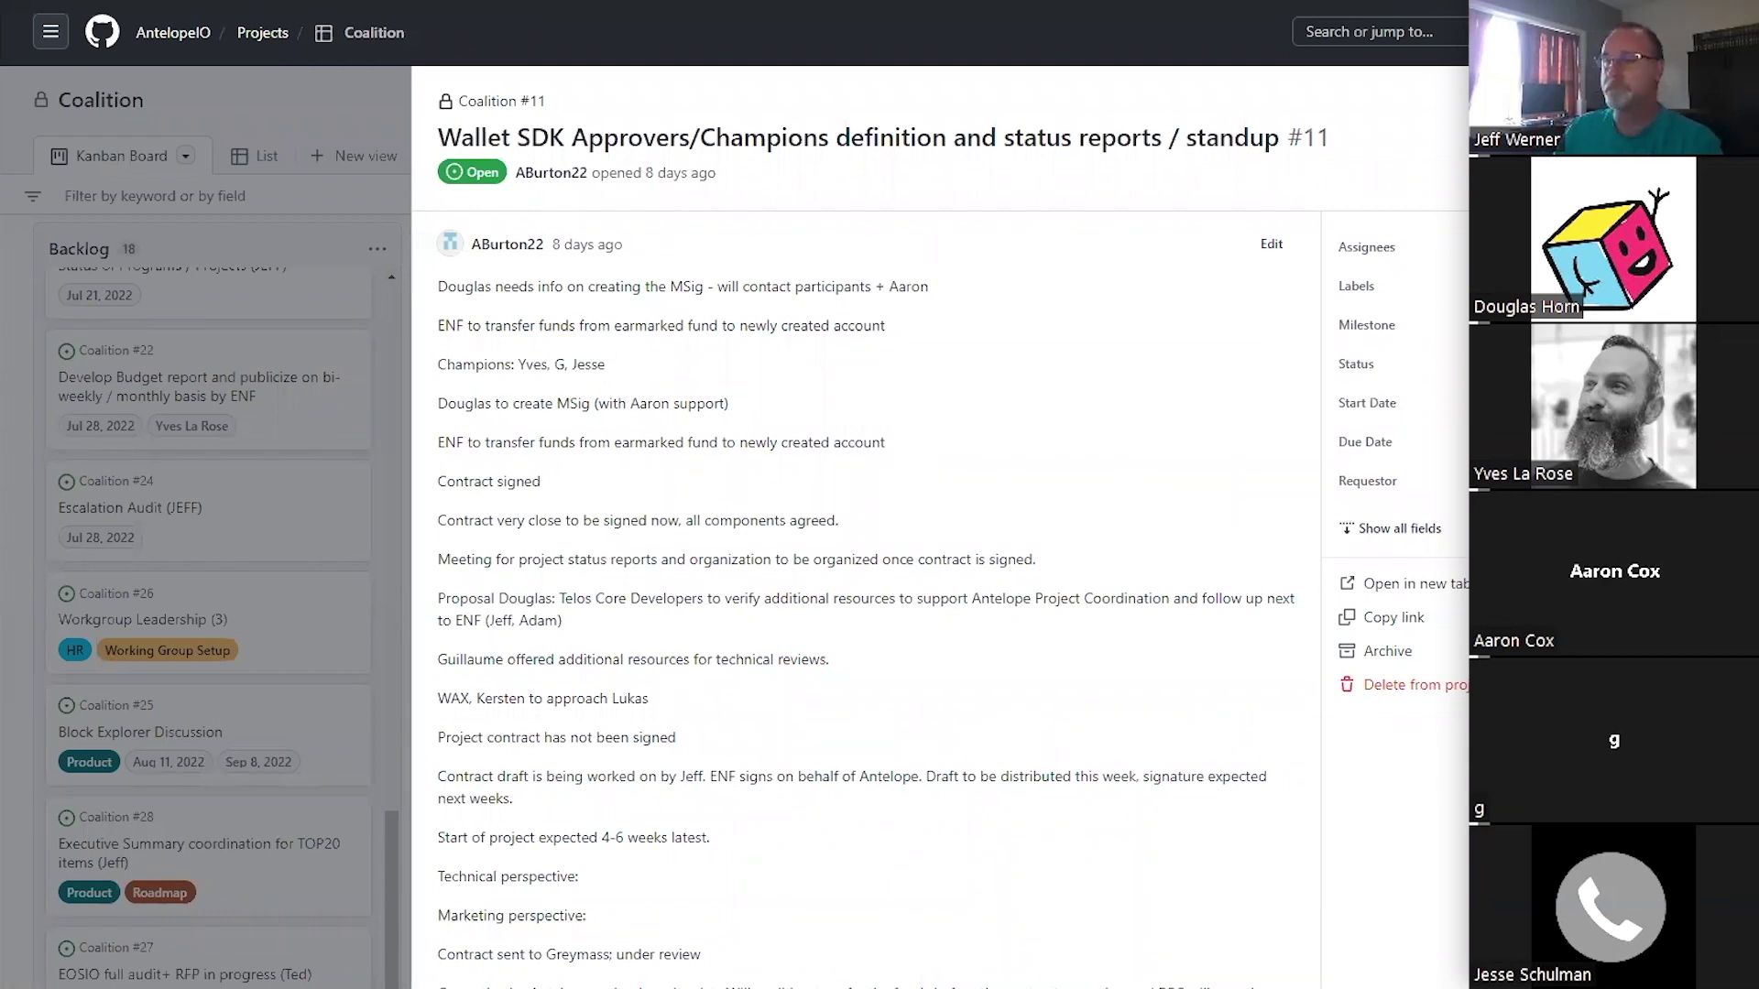
Review the Wallet SDK approvers issue #11 and the Documentation Antelope Workgroup issue #13, closing each to return to the Kanban board.
{"action": "scroll", "coordinate": [940, 520], "scroll_direction": "down", "scroll_amount": 1}
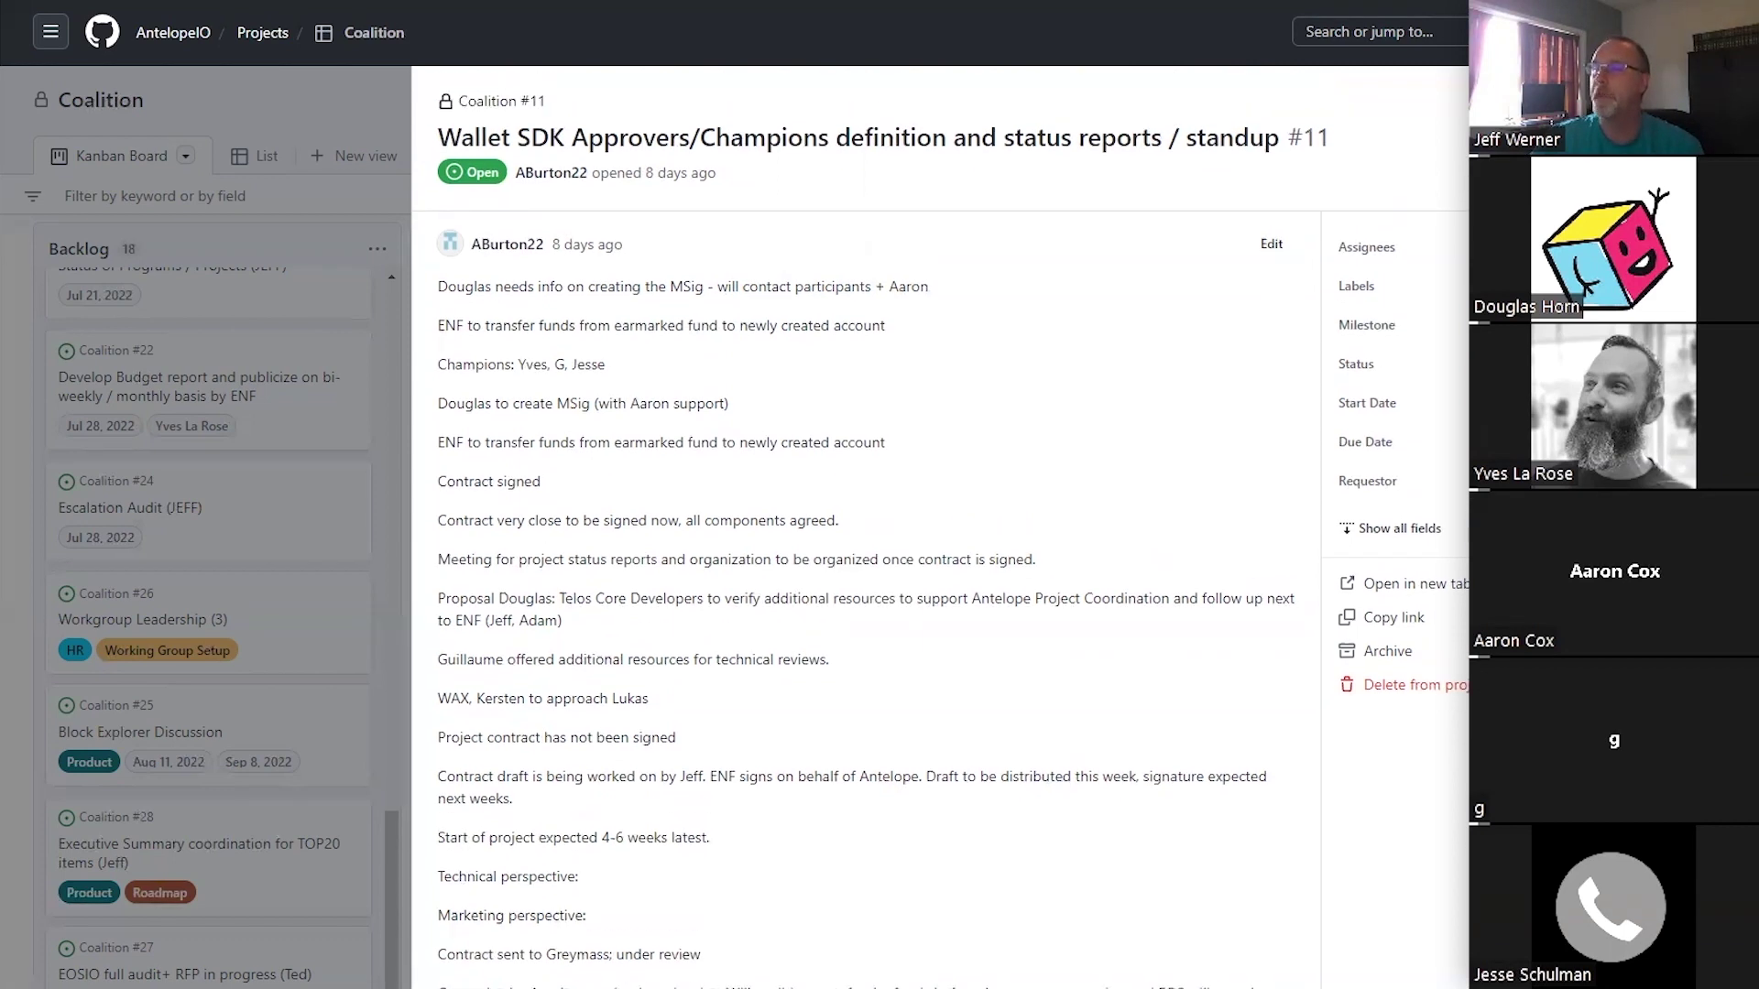
{"action": "key", "text": "Escape"}
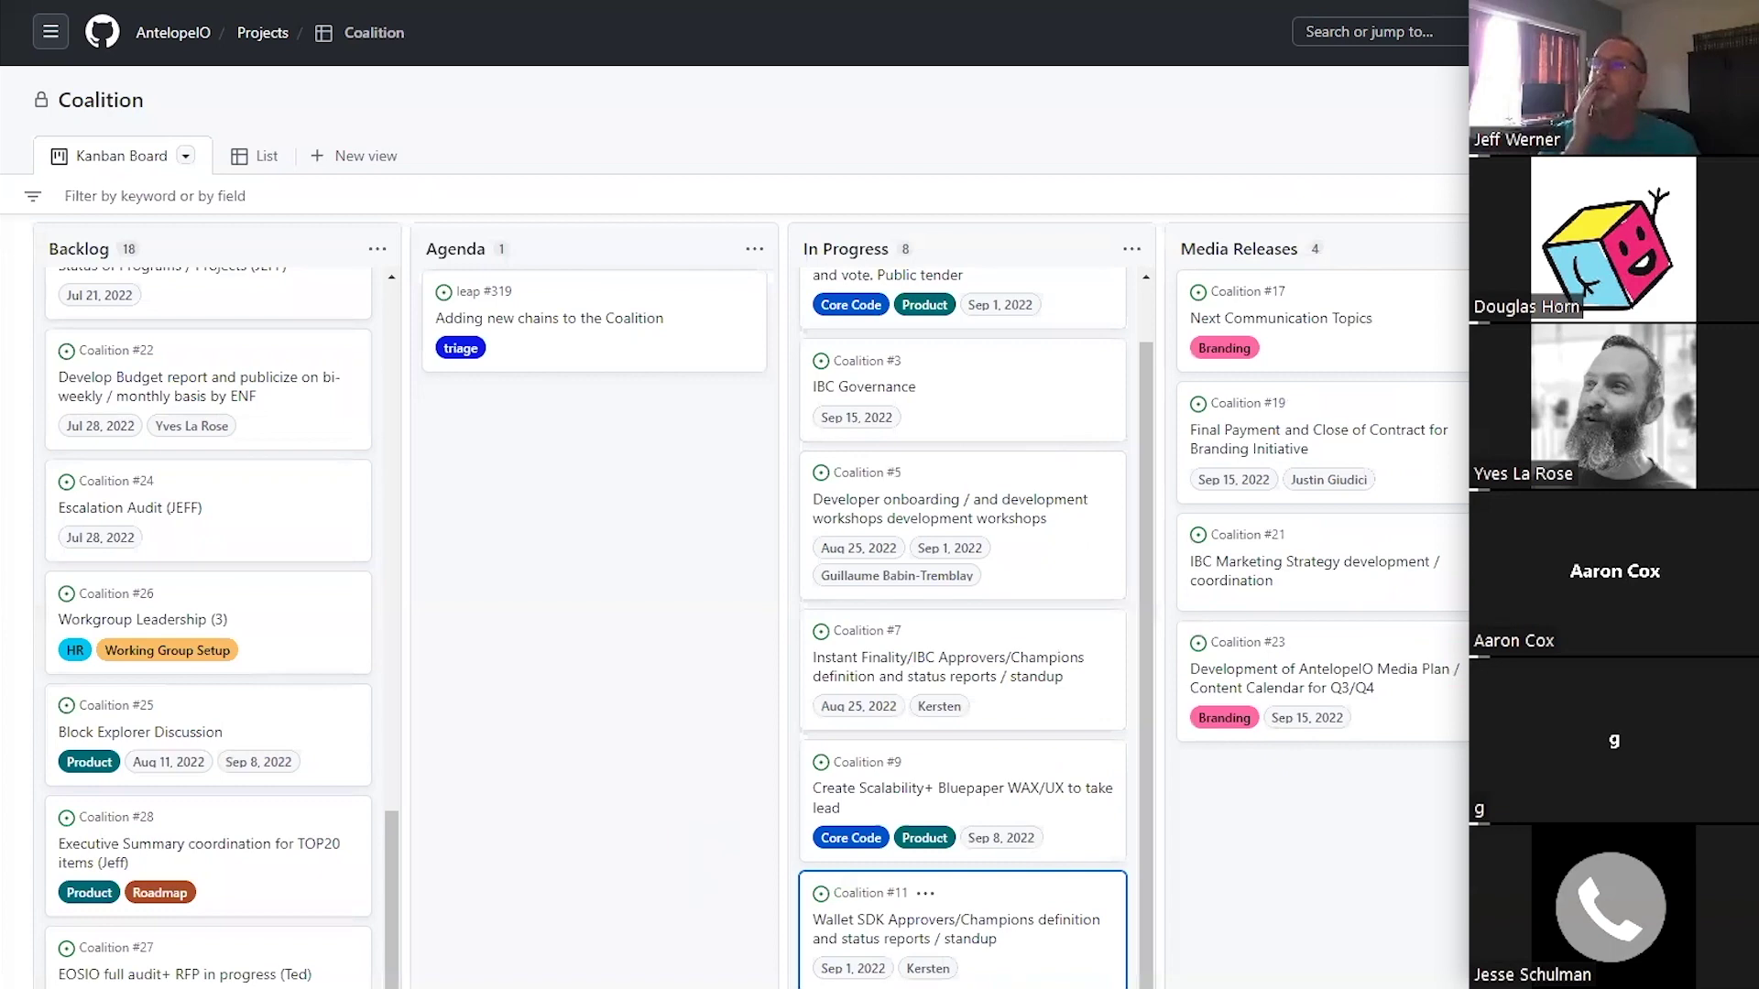
{"action": "key", "text": "Down"}
{"action": "key", "text": "Return"}
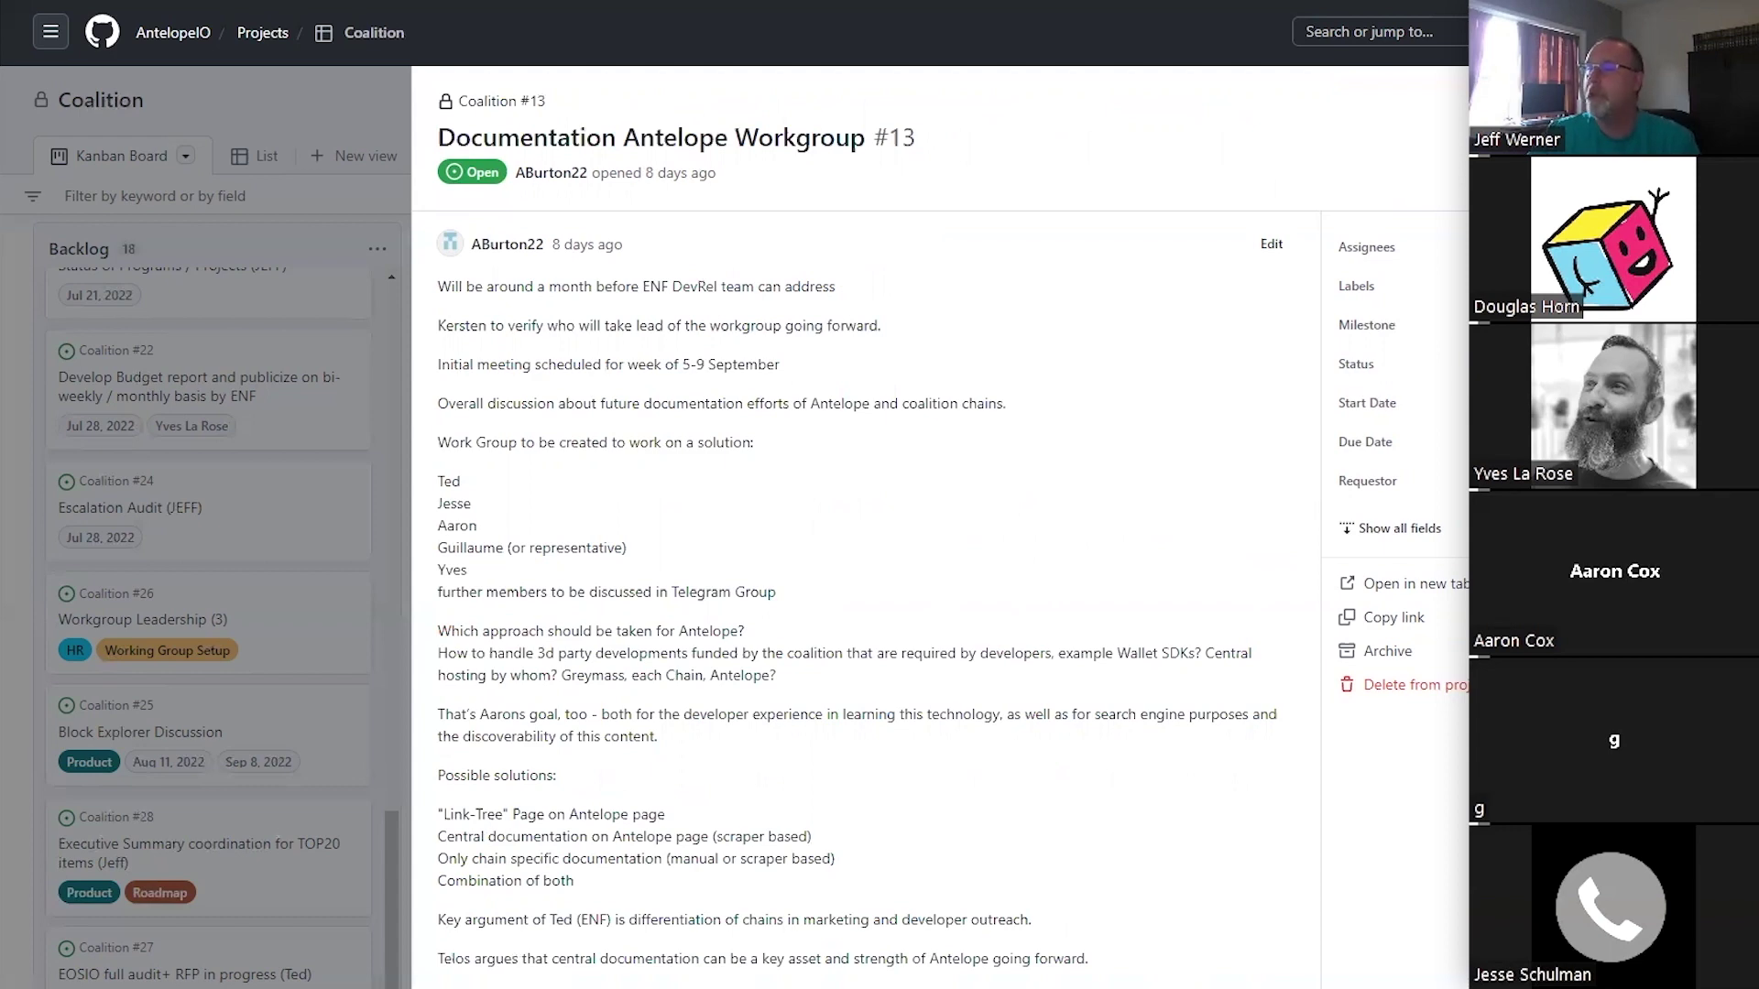
{"action": "key", "text": "Escape"}
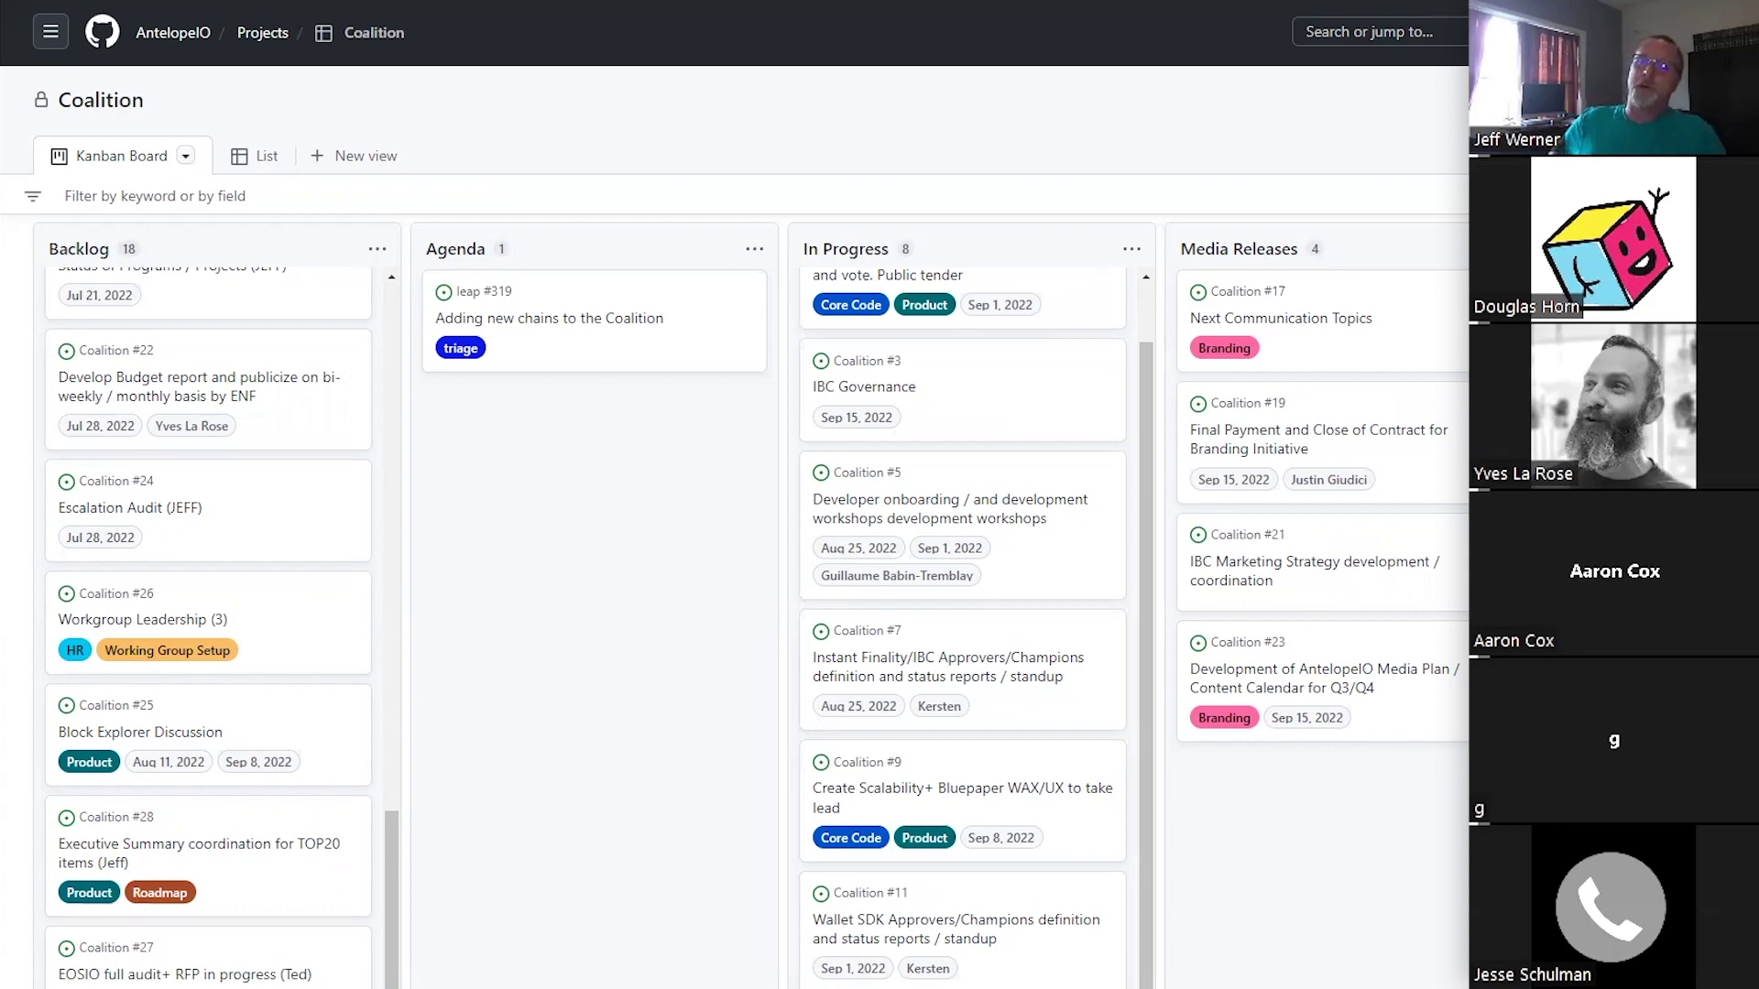
Switch to the Antelope Prioritization - Q3 2022 R2 spreadsheet to review the proposals, and return to the GitHub re-prioritization issue #15.
{"action": "key", "text": "alt+Tab"}
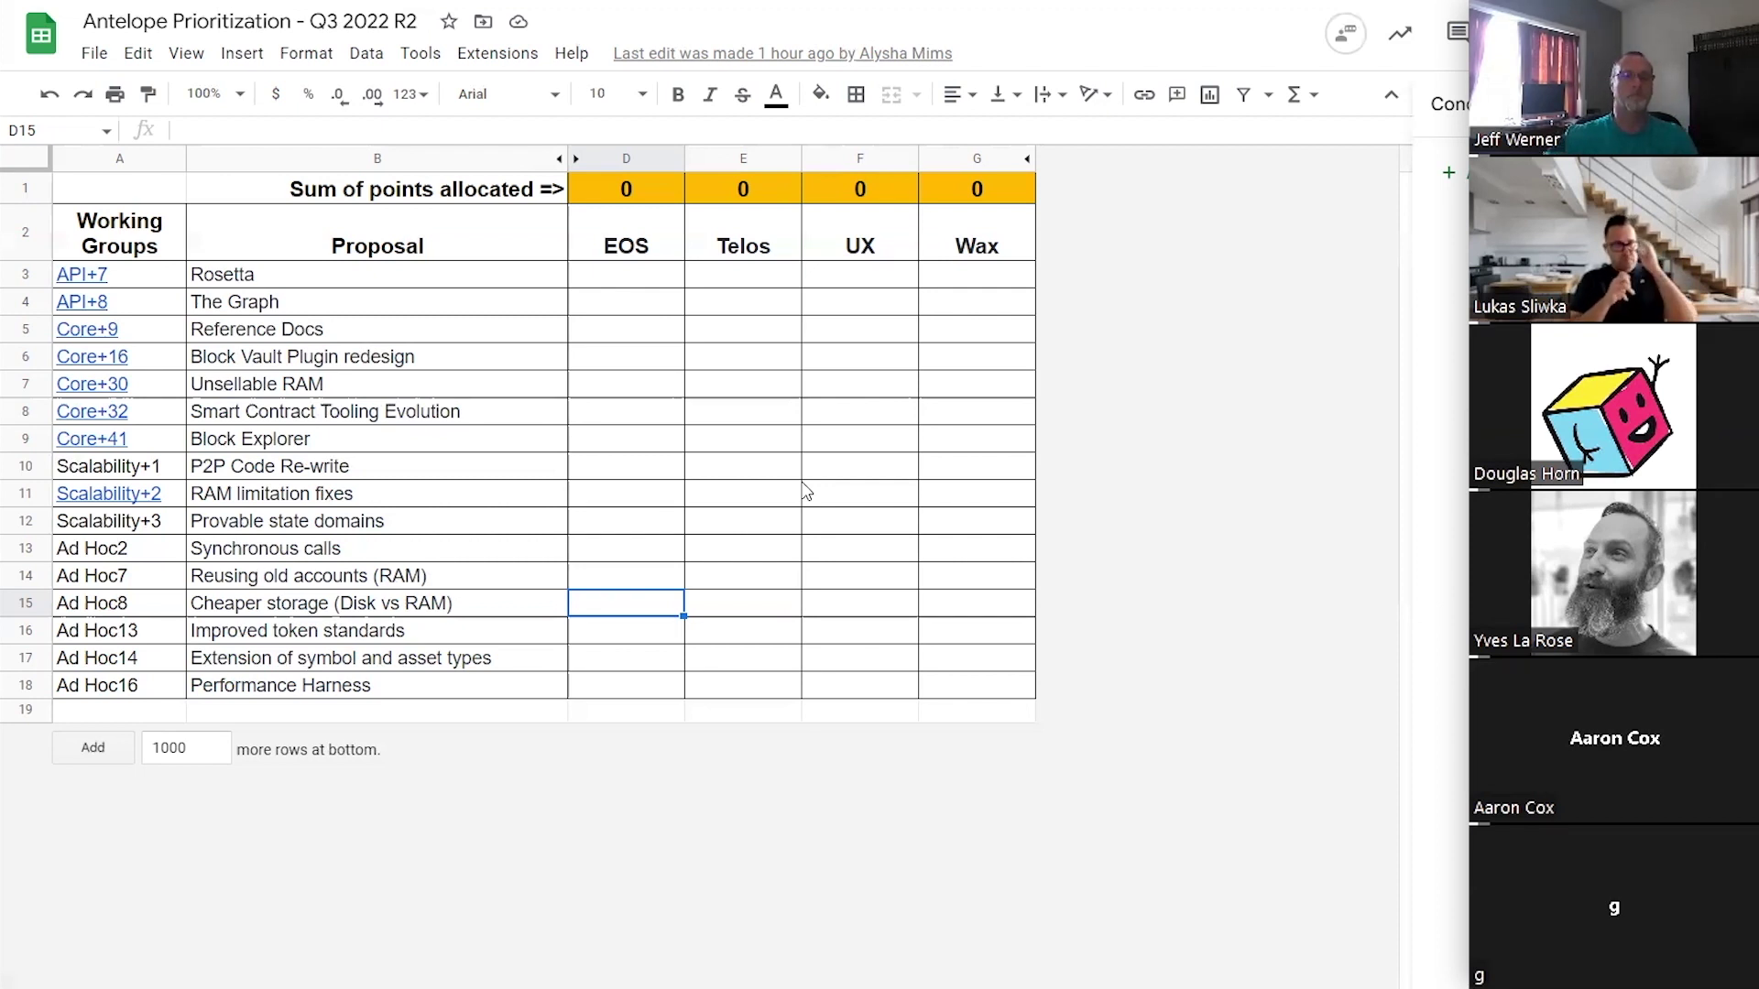
{"action": "mouse_move", "coordinate": [87, 440]}
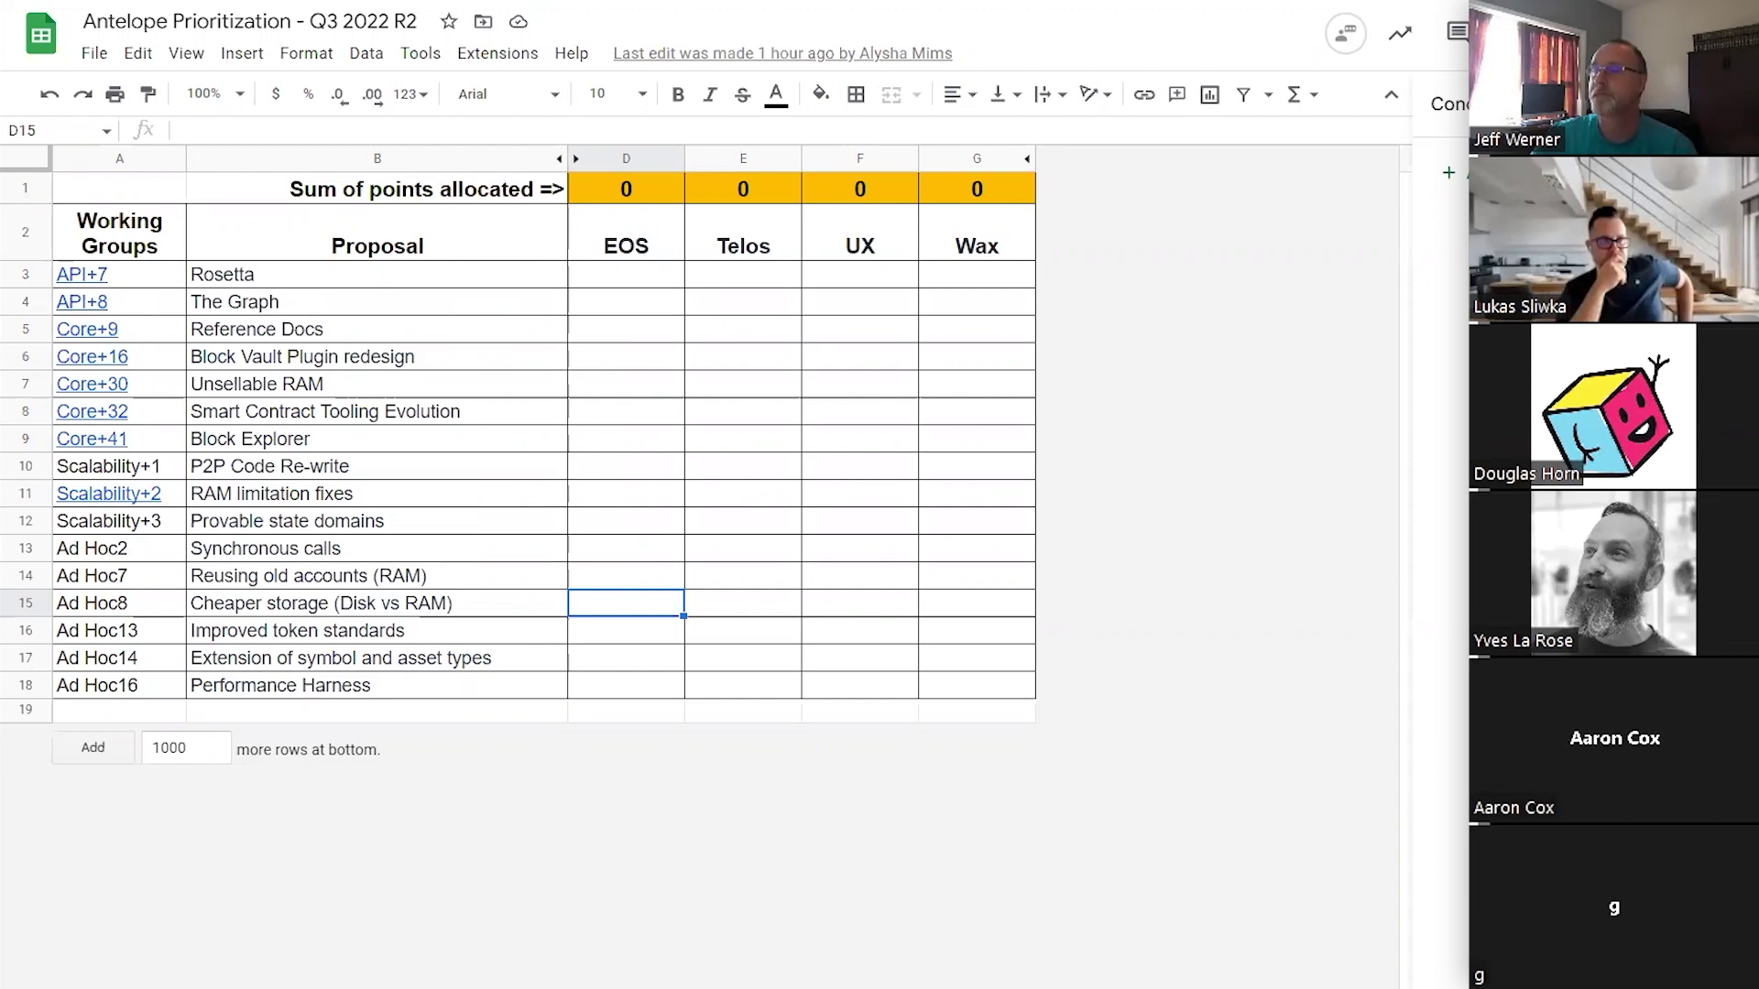
{"action": "key", "text": "ctrl+Tab"}
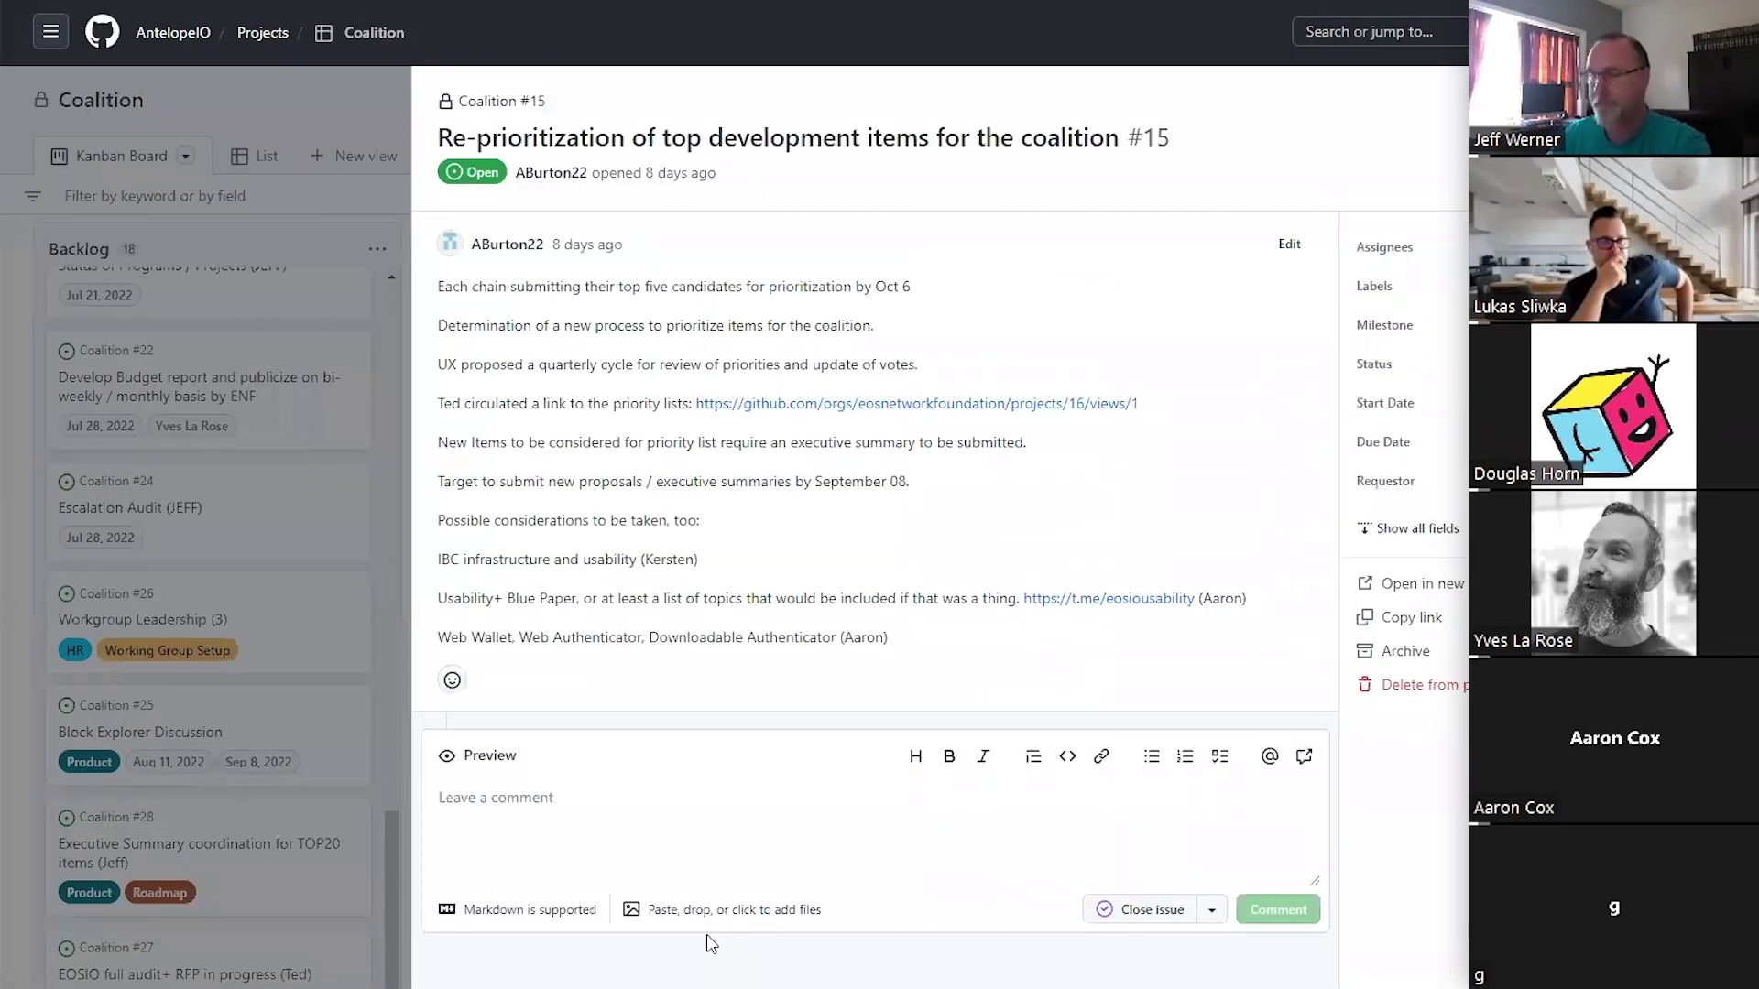
Start a comment on issue #15 assigning the organizer by first name "to setup call with at least 1 rep from each chain on discussion on topics".
{"action": "left_click", "coordinate": [645, 814]}
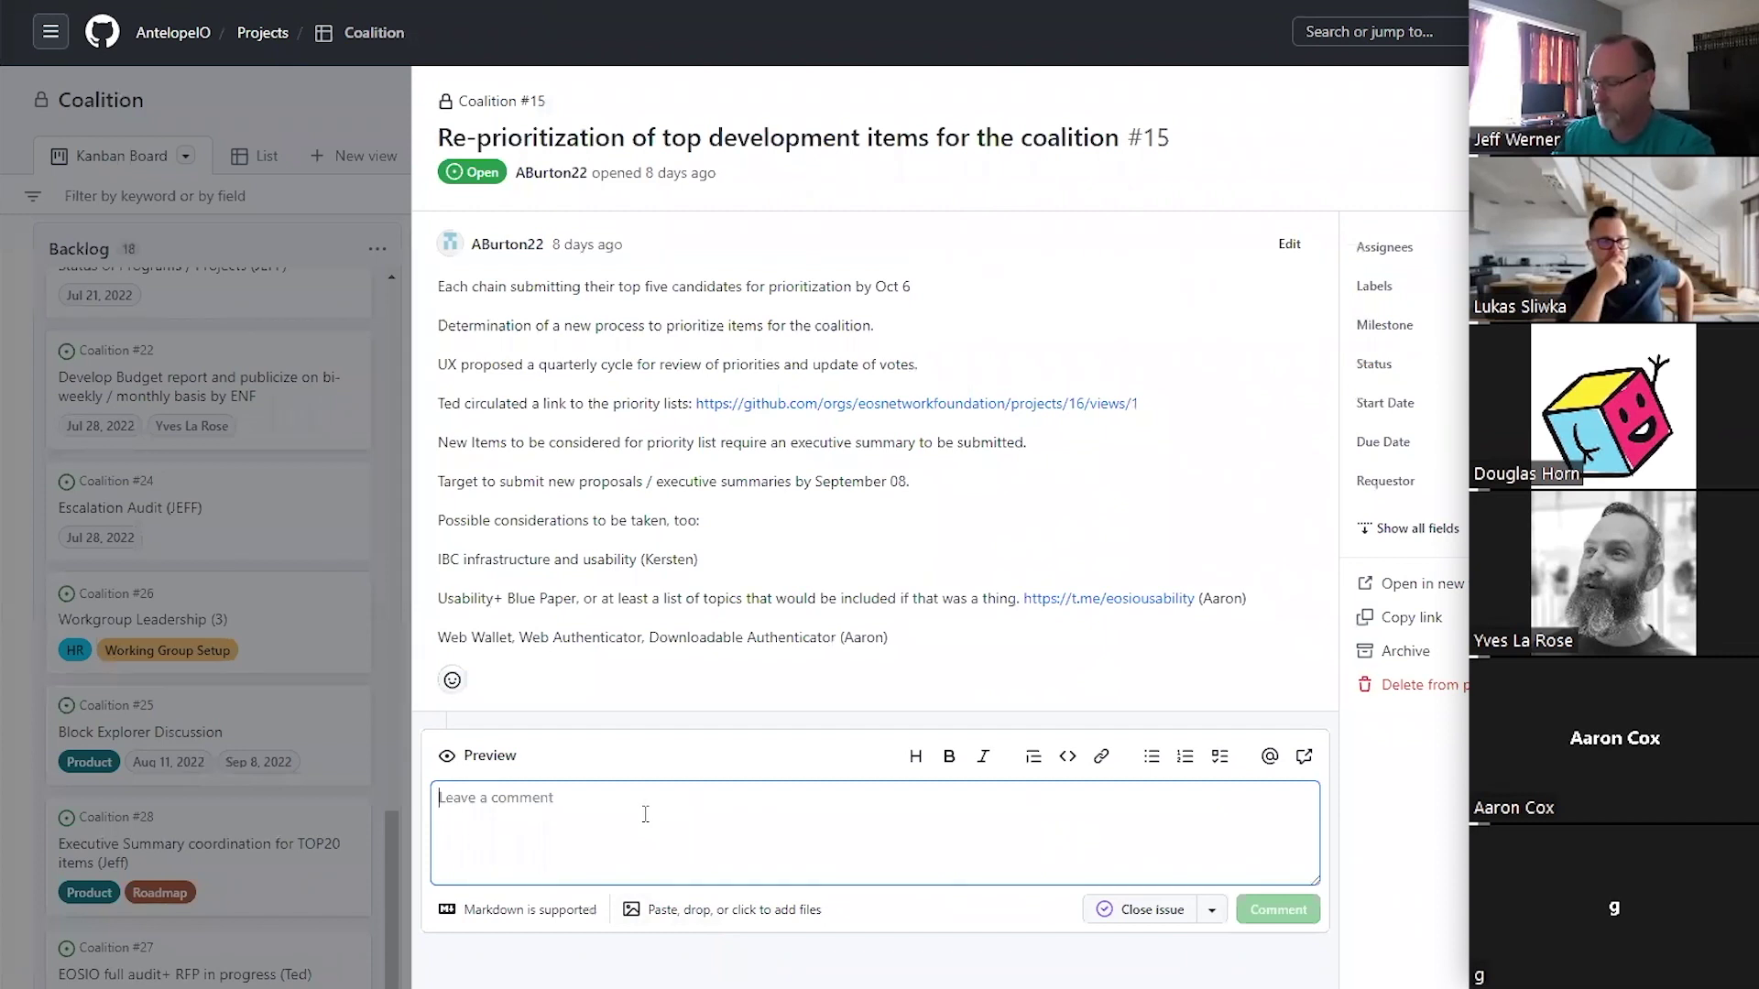
{"action": "type", "text": "Jeff to setup call with at least 1 "}
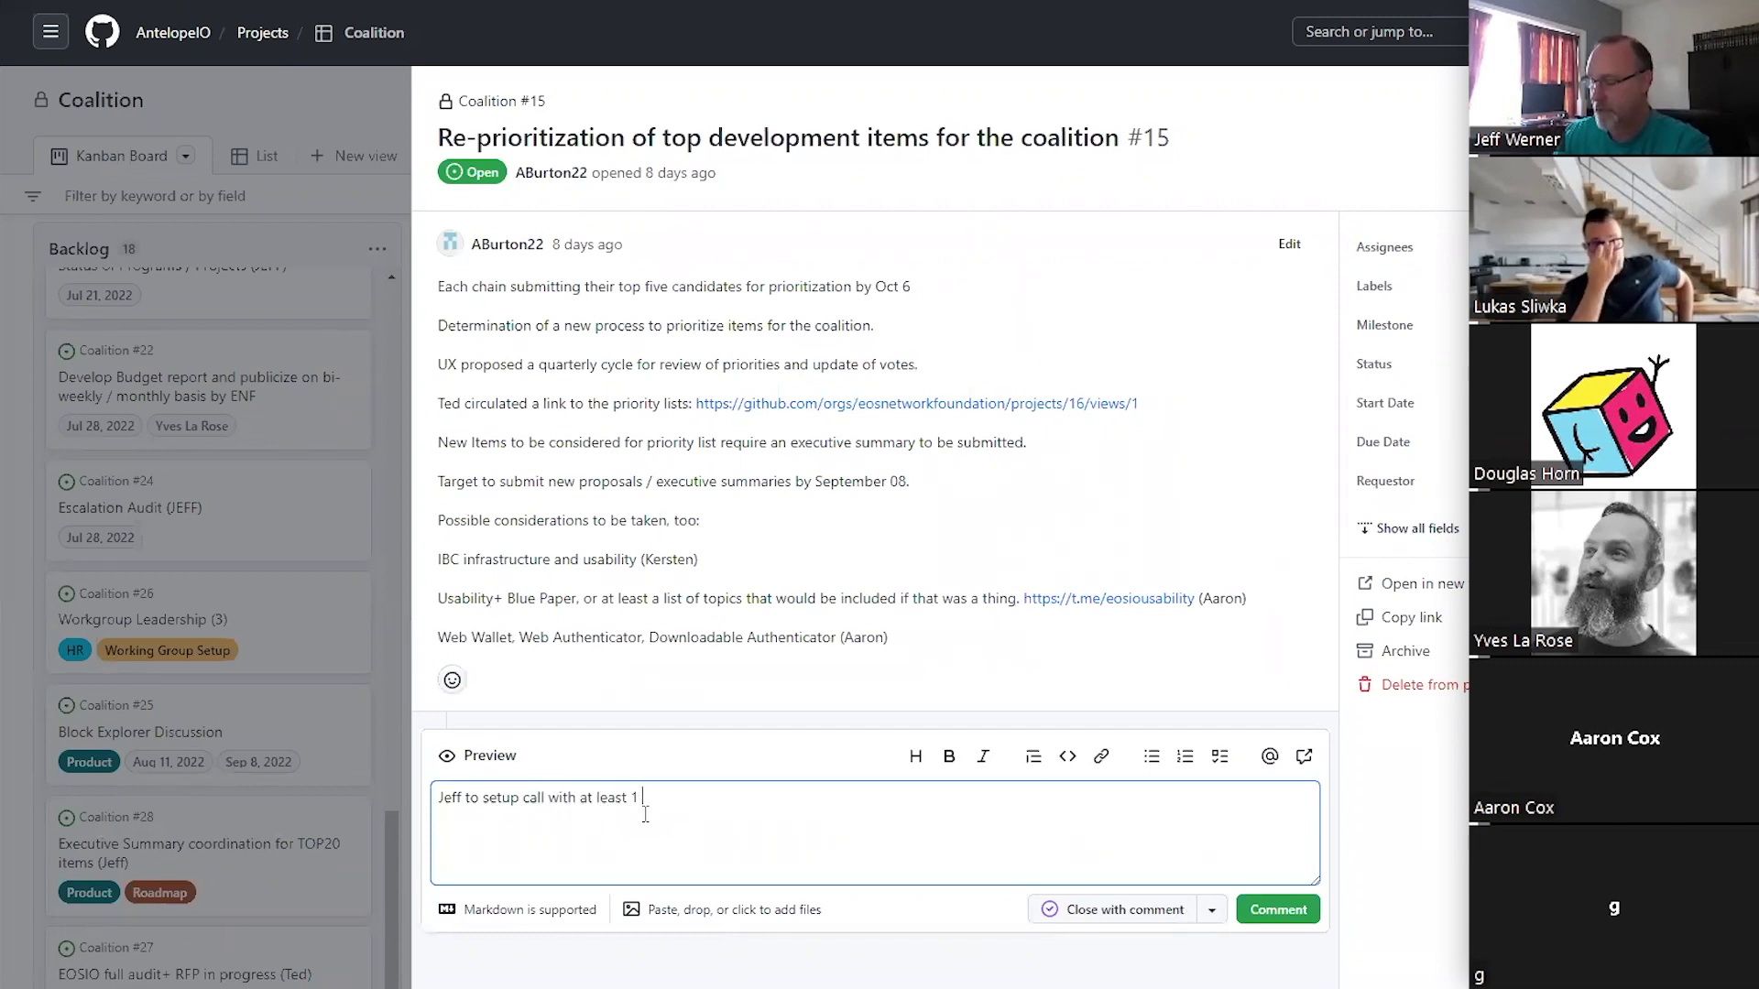
{"action": "type", "text": "r"}
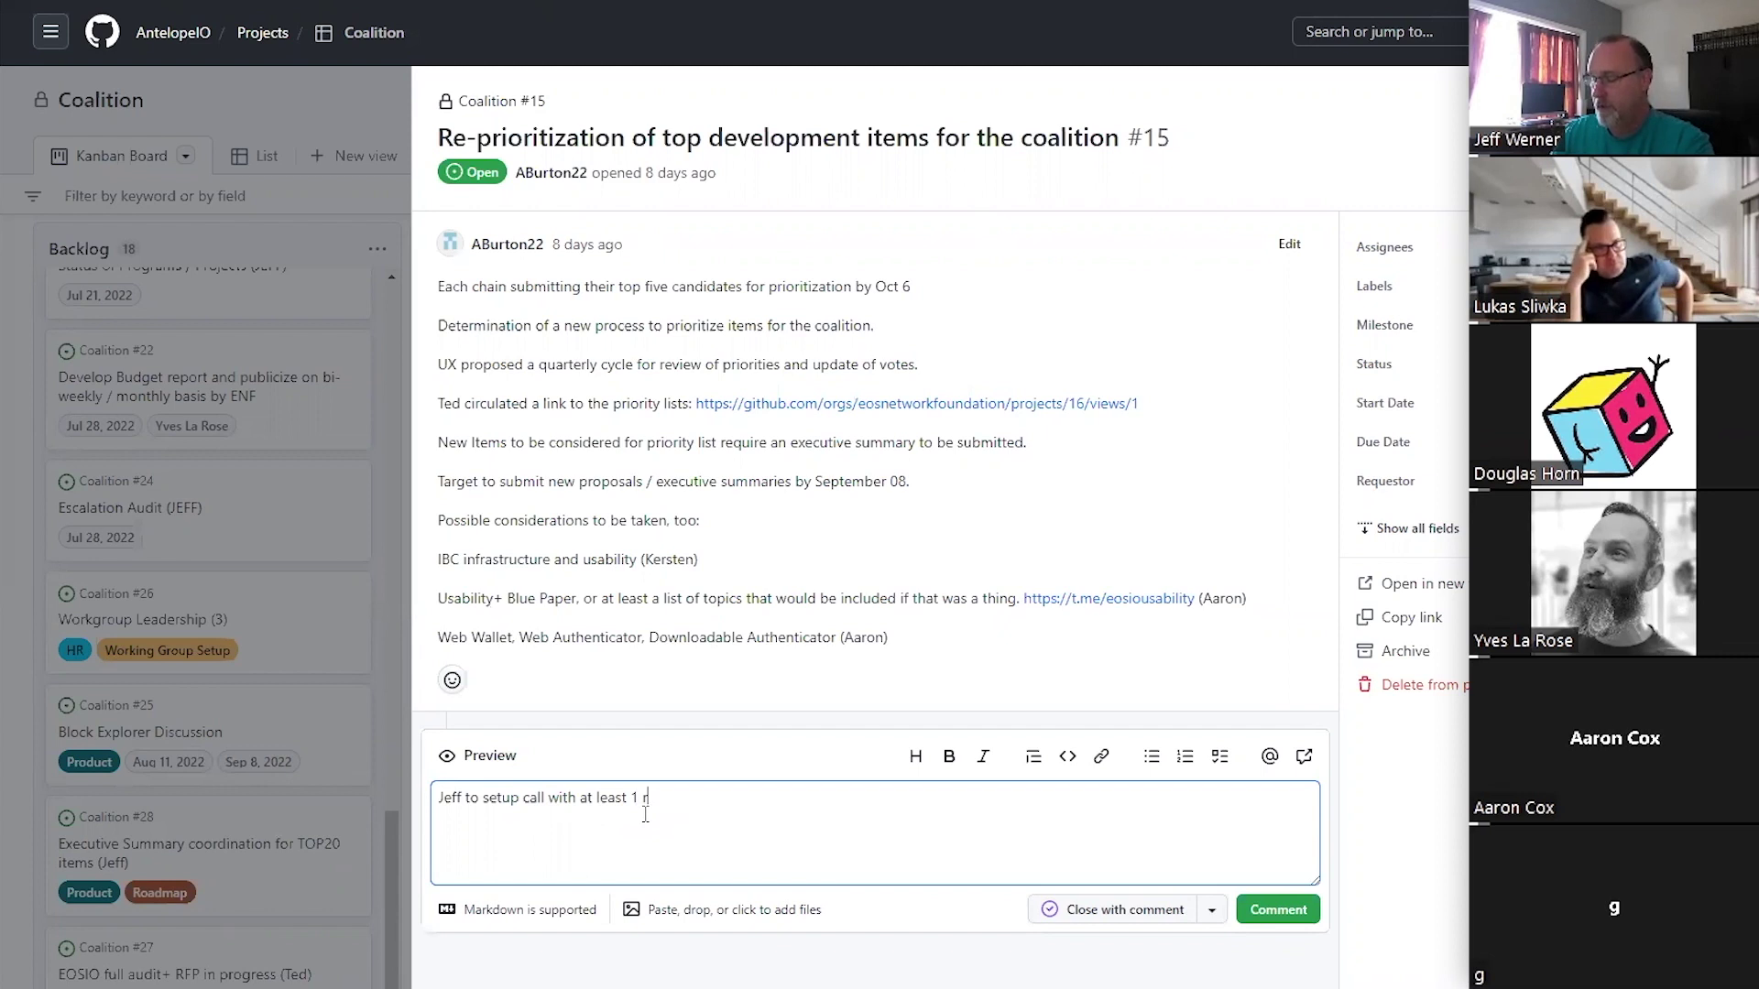
{"action": "type", "text": "ep from each chain on dis"}
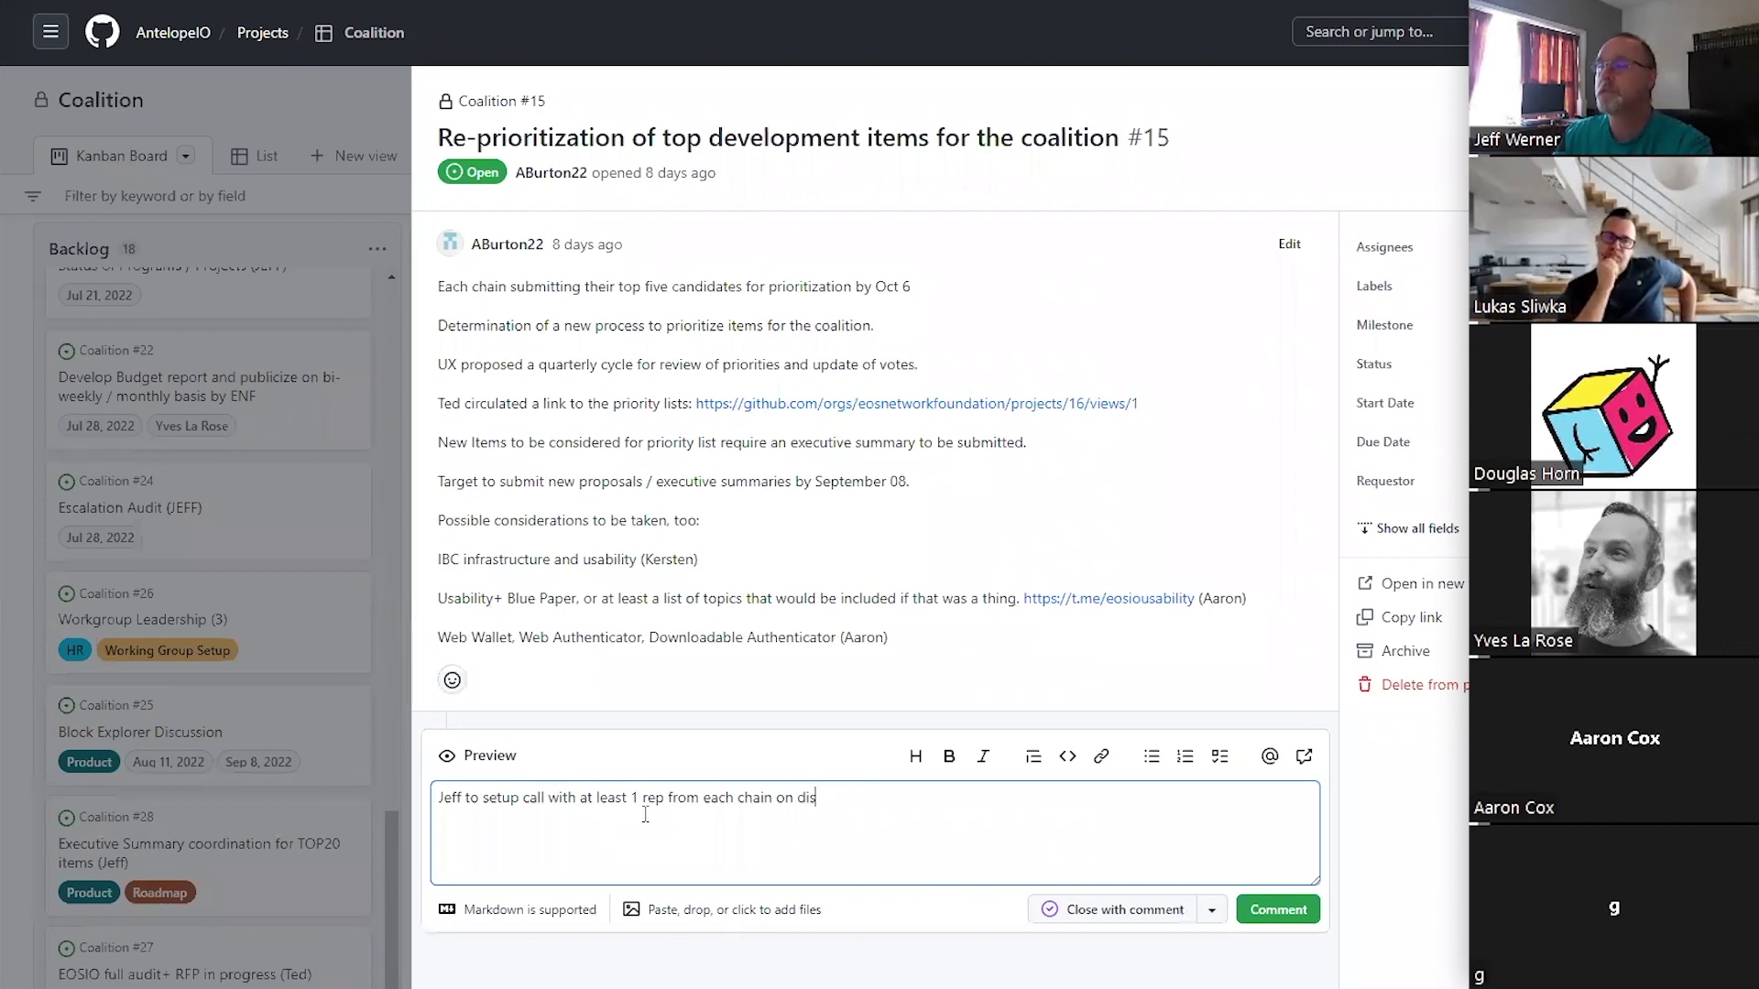
{"action": "type", "text": "cussion"}
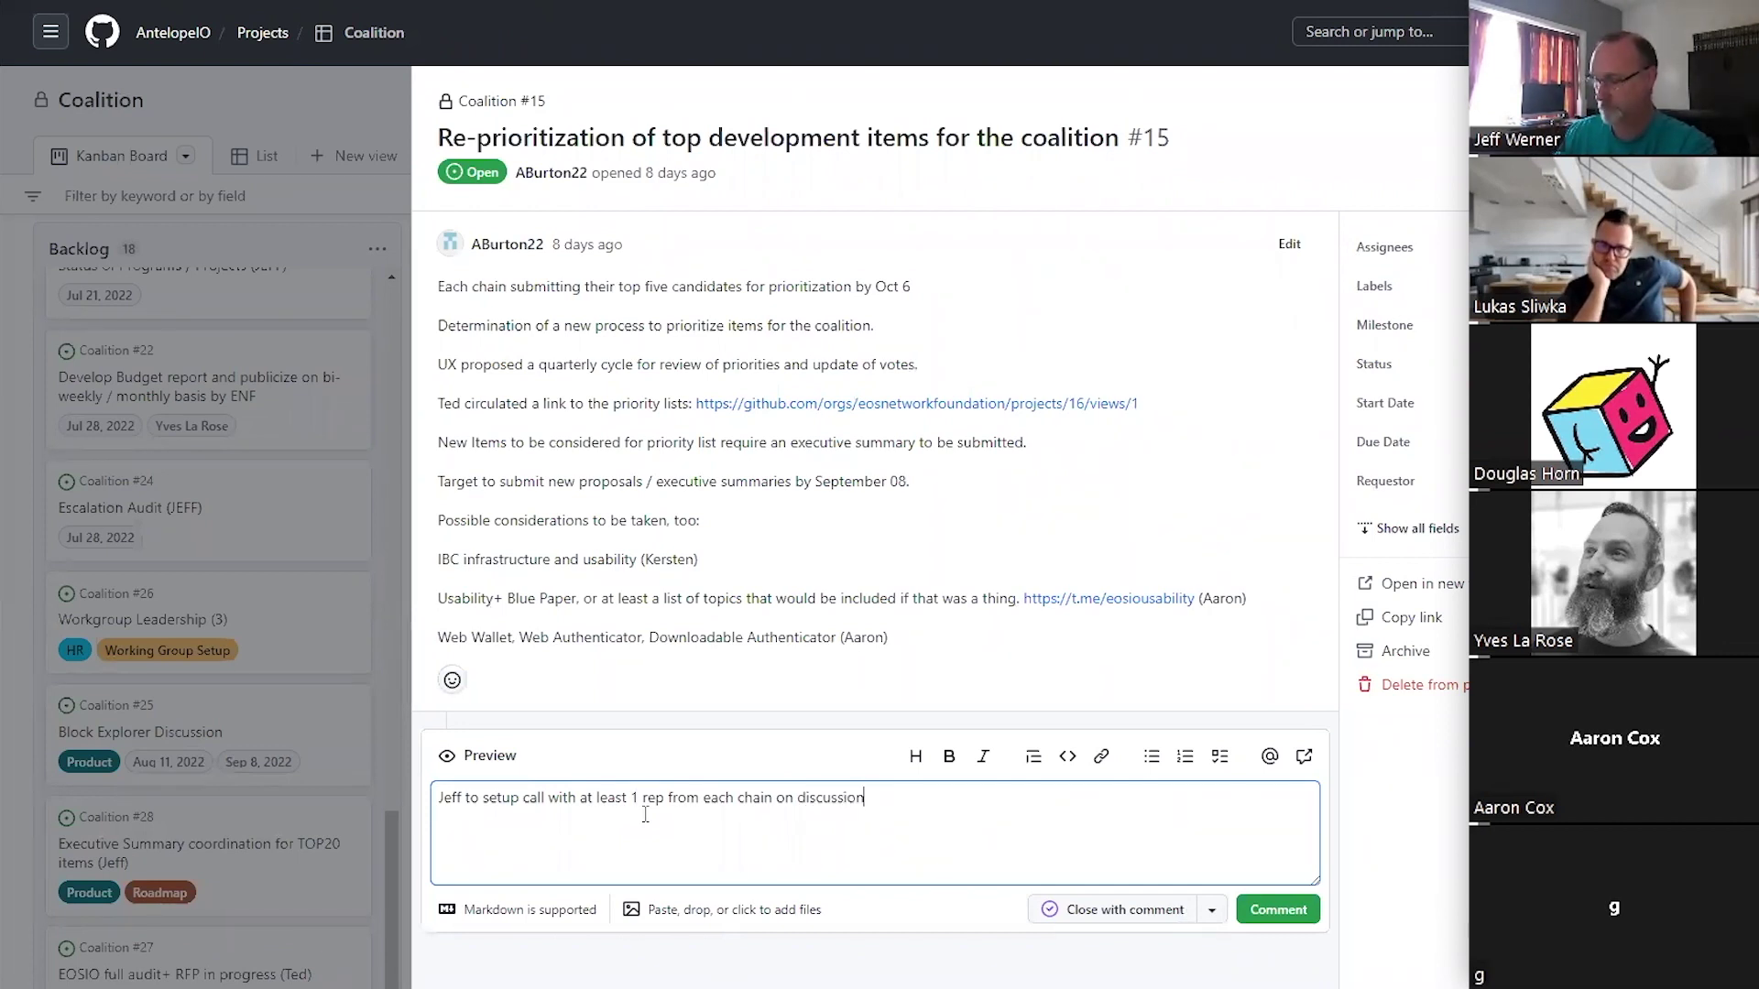
{"action": "type", "text": " on "}
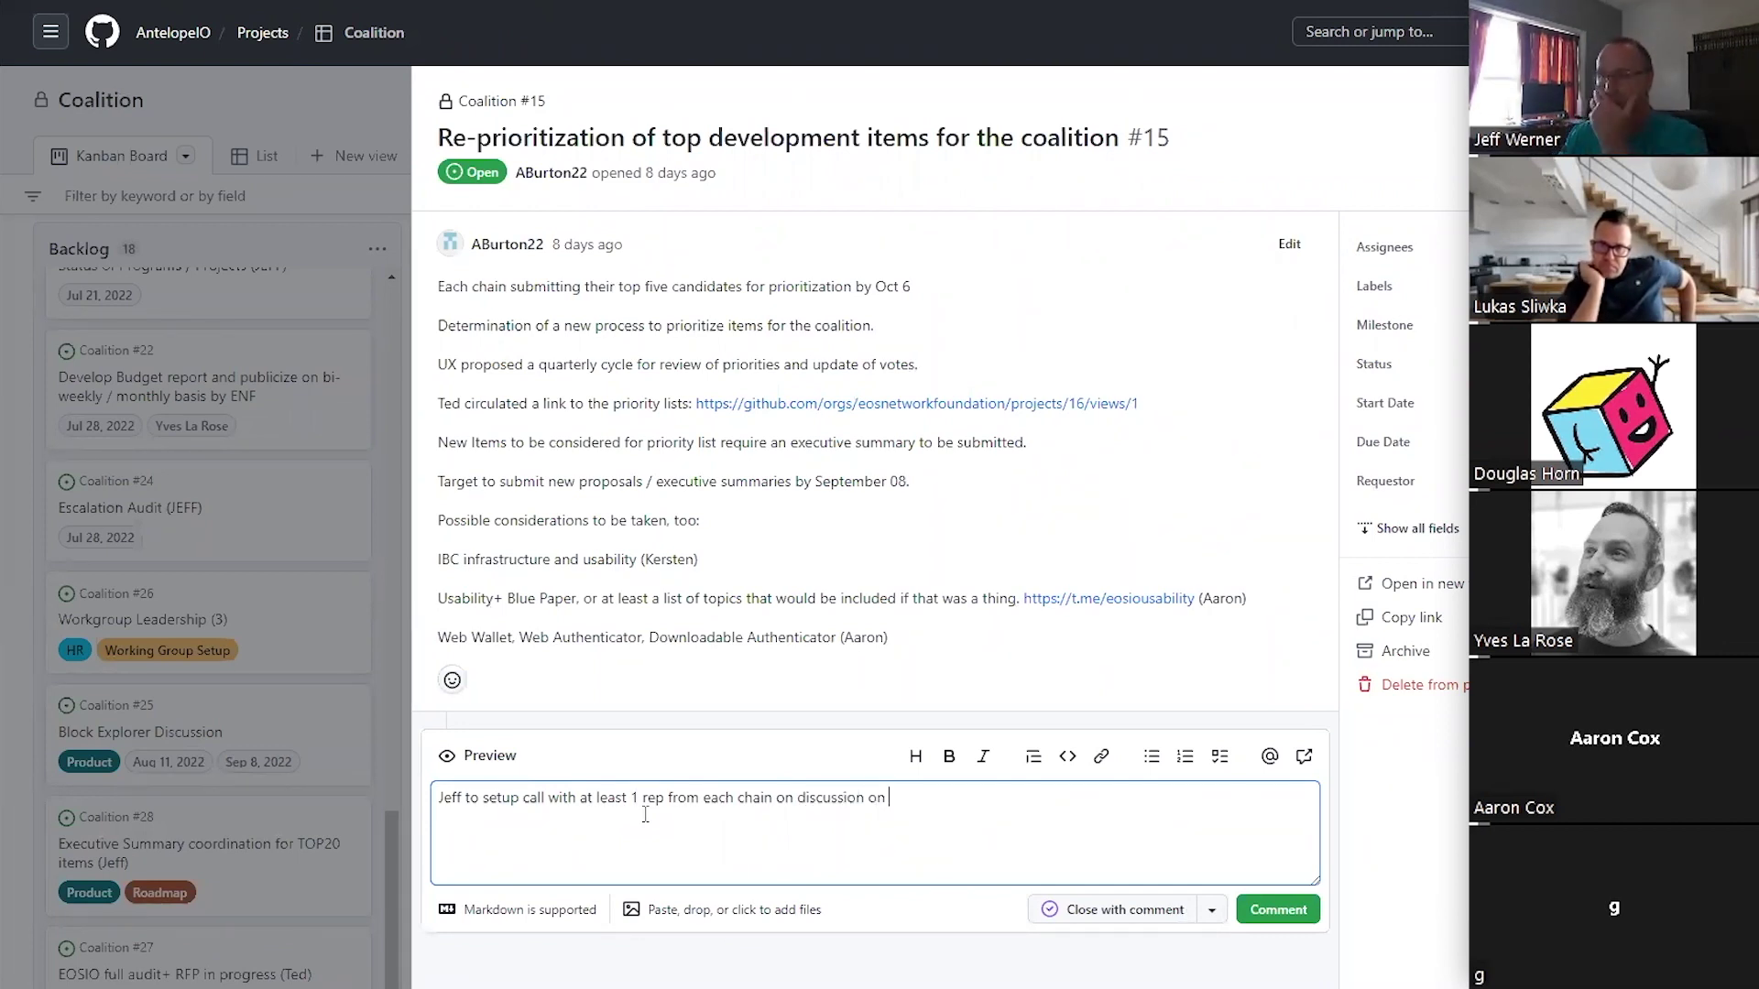
{"action": "type", "text": "topics"}
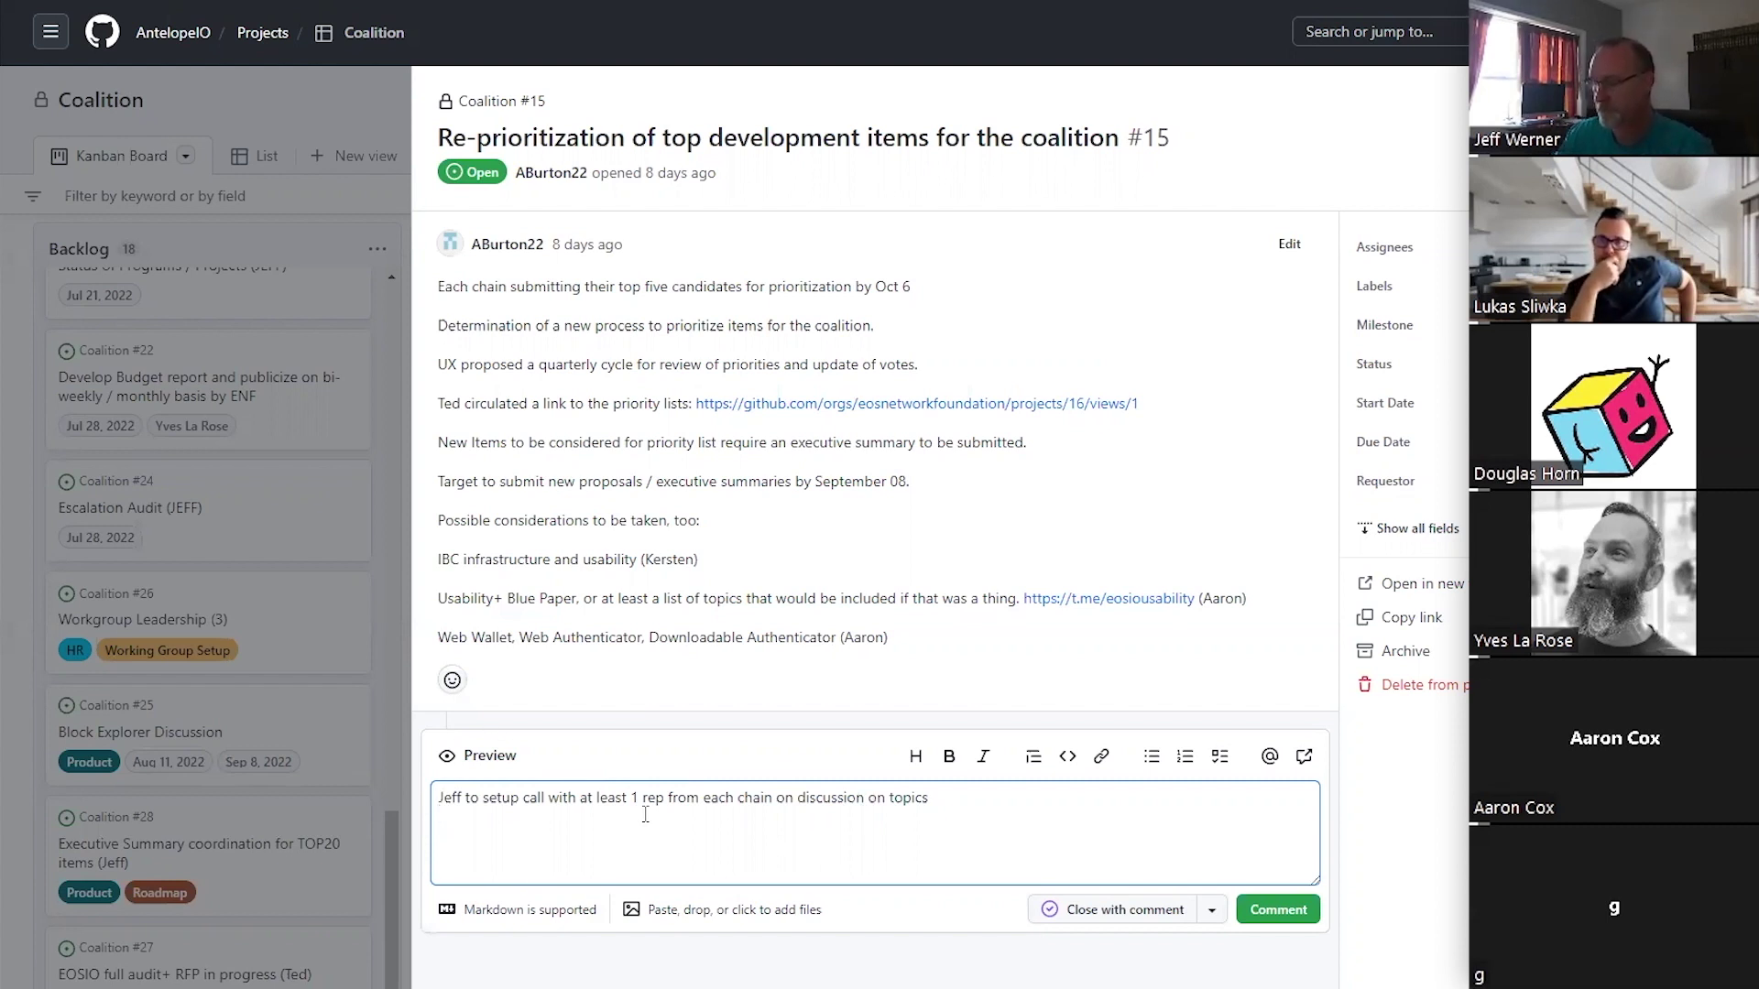
Add the line "Voting should be done blindly to avoid influence of other chains", post the comment and close the issue view.
{"action": "type", "text": "Voting sho"}
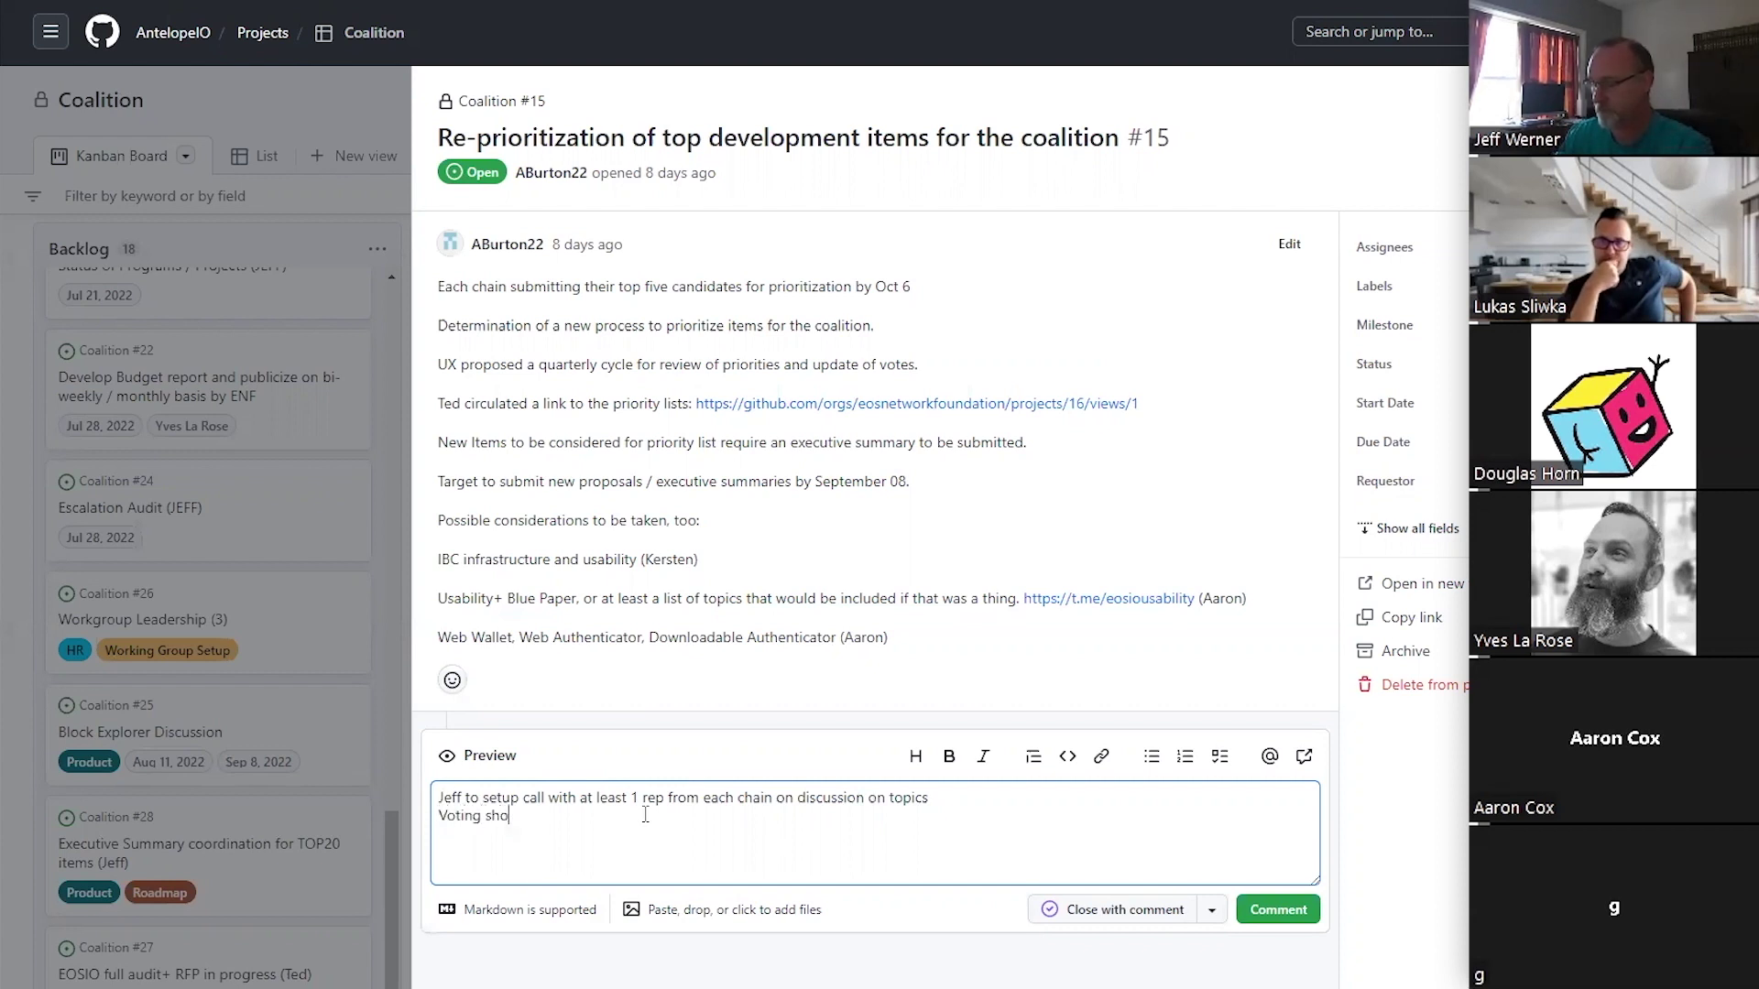
{"action": "type", "text": "uld be do"}
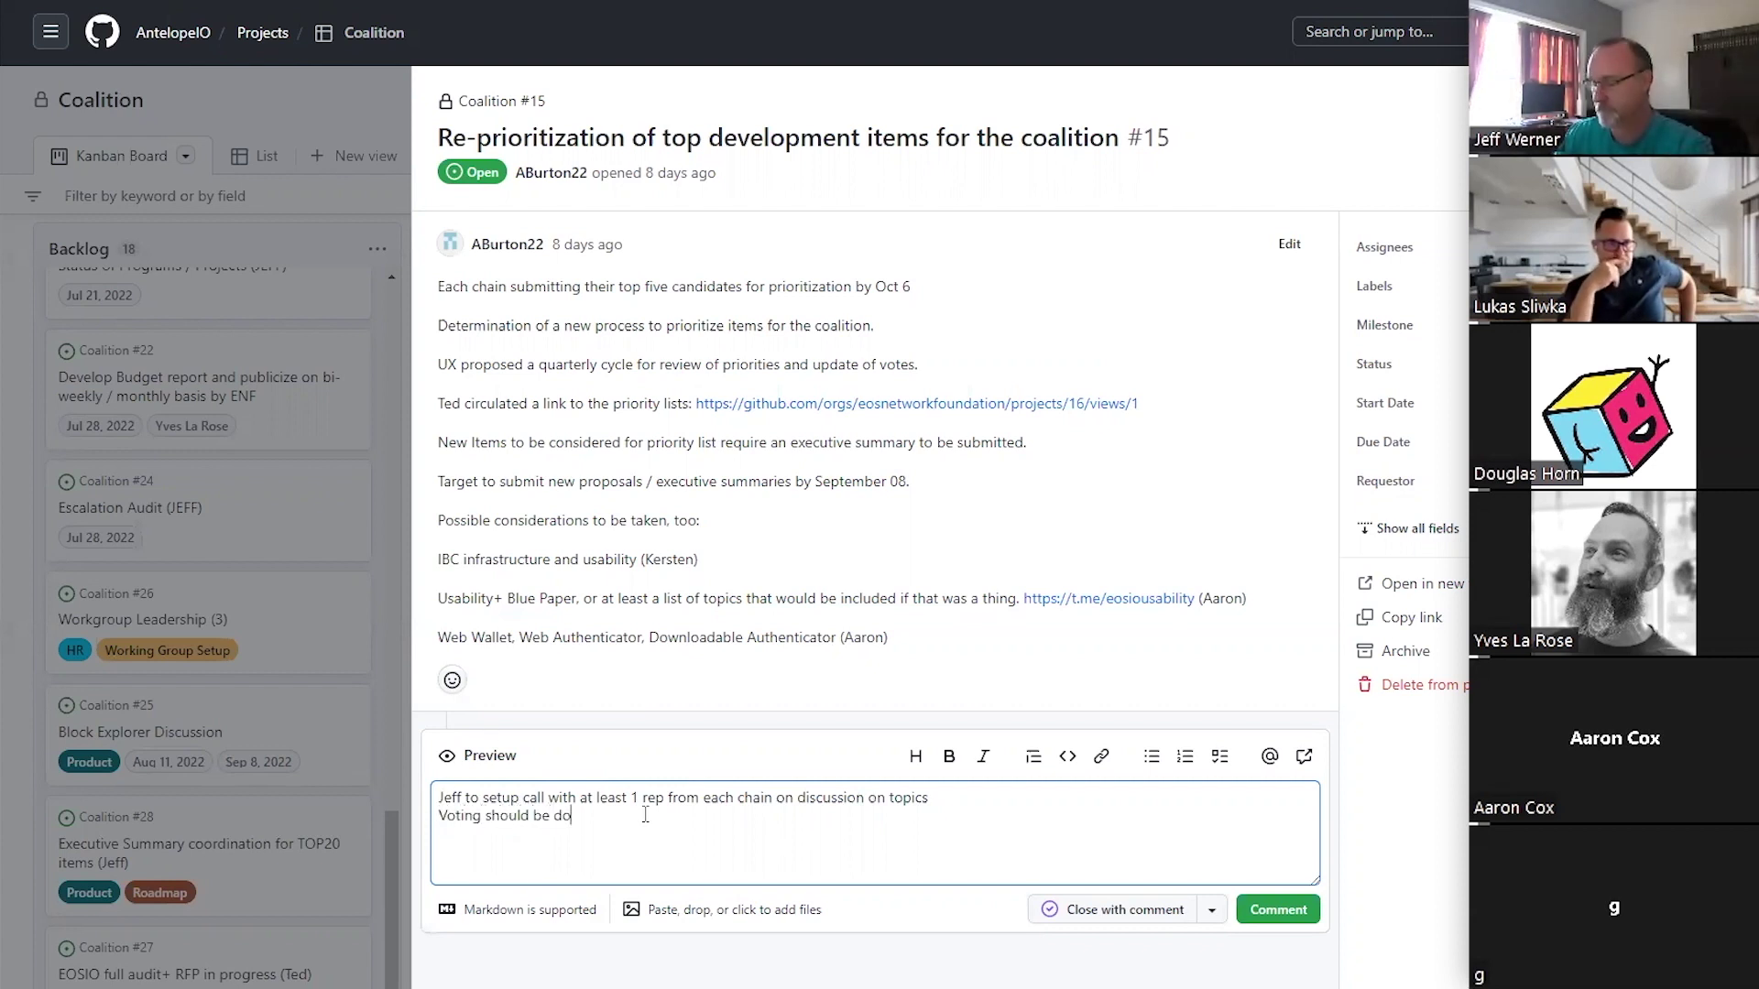
{"action": "type", "text": "ne blindly "}
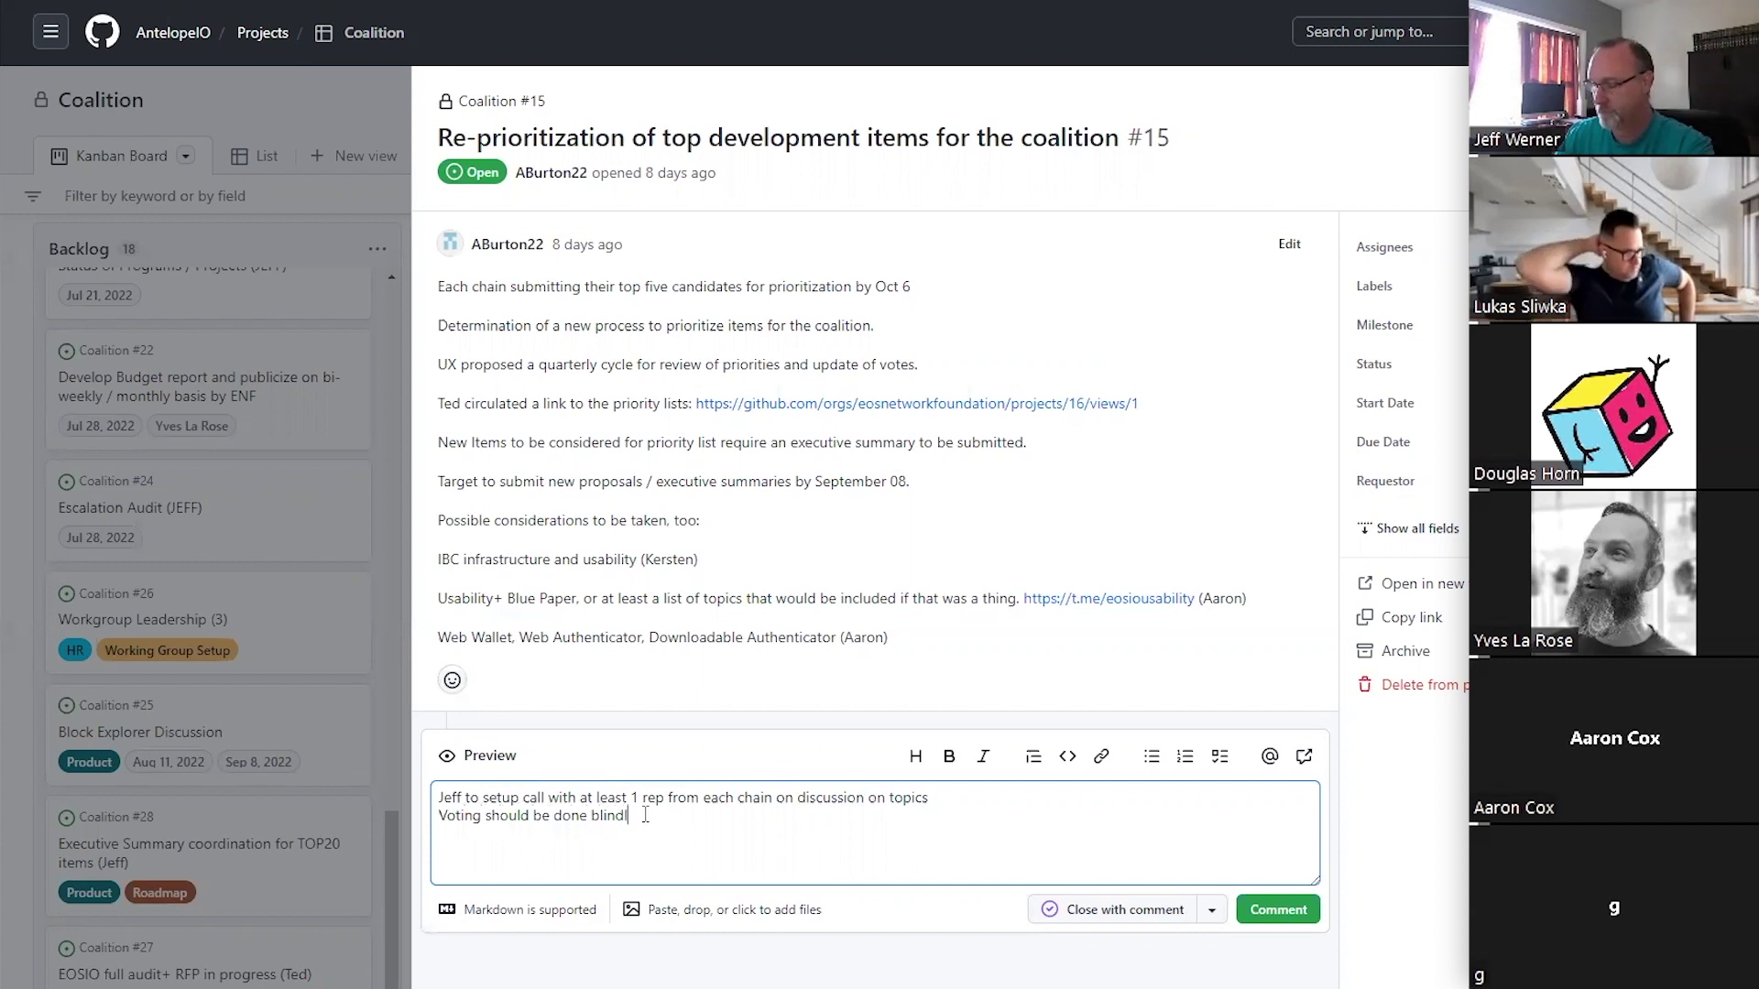
{"action": "type", "text": "to "}
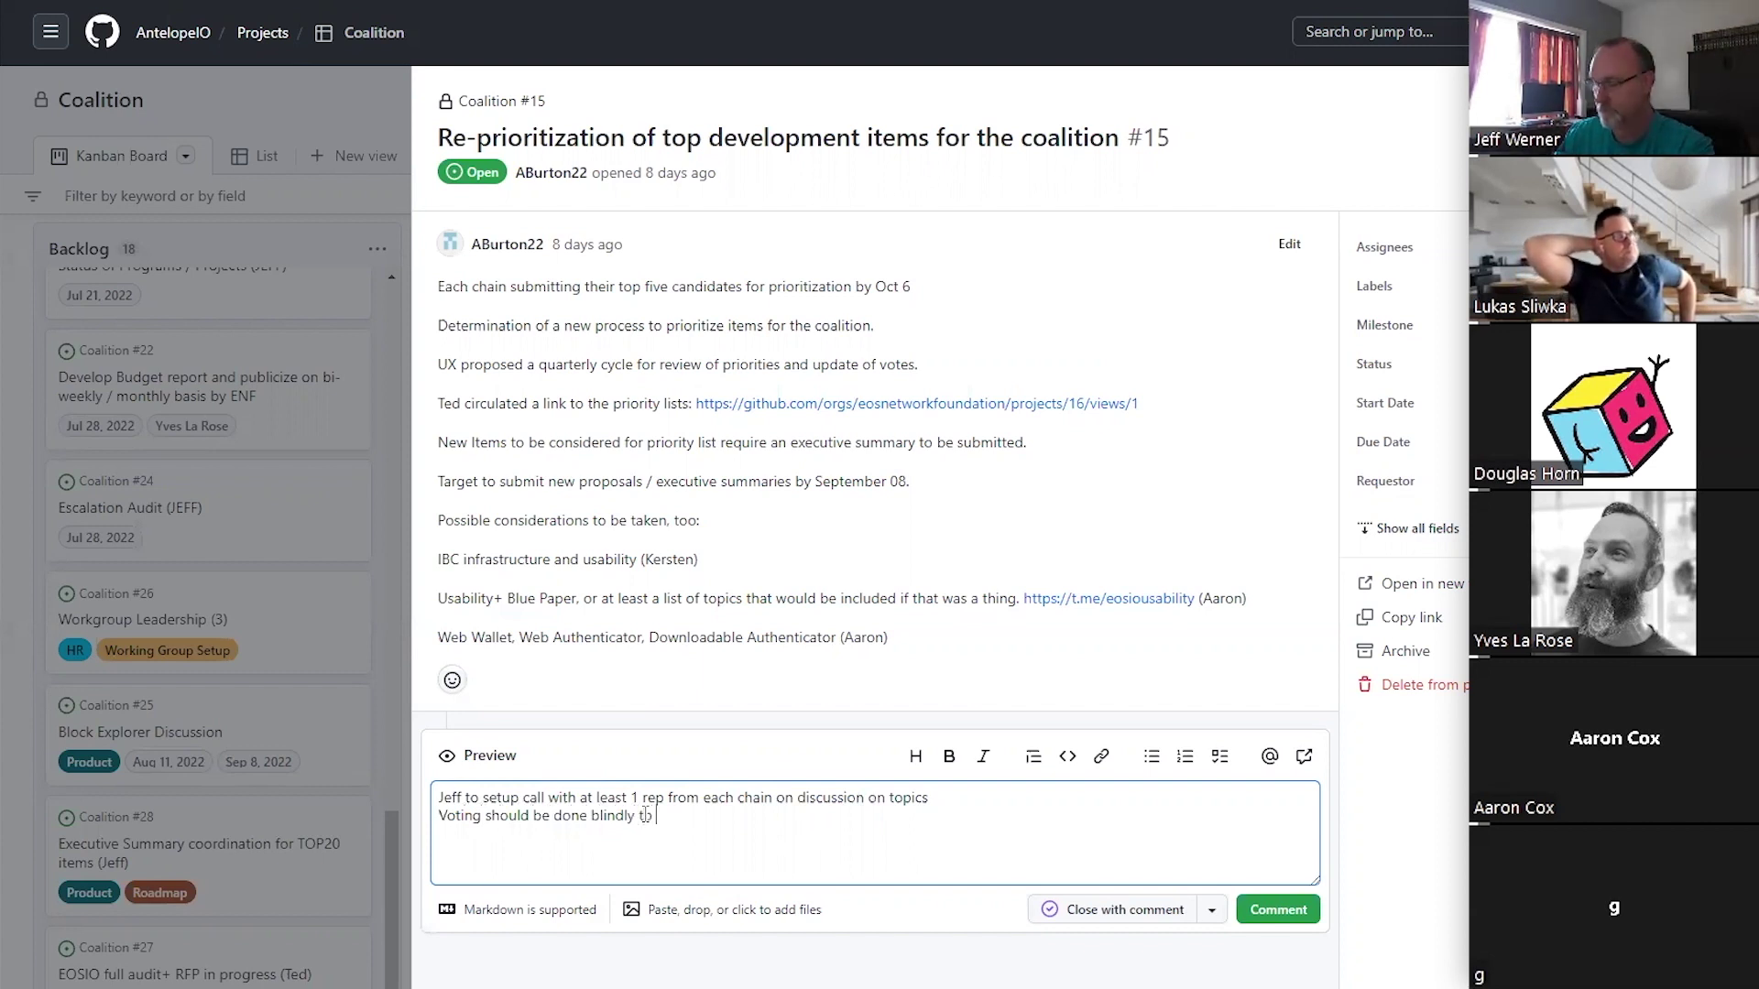
{"action": "type", "text": "avoid"}
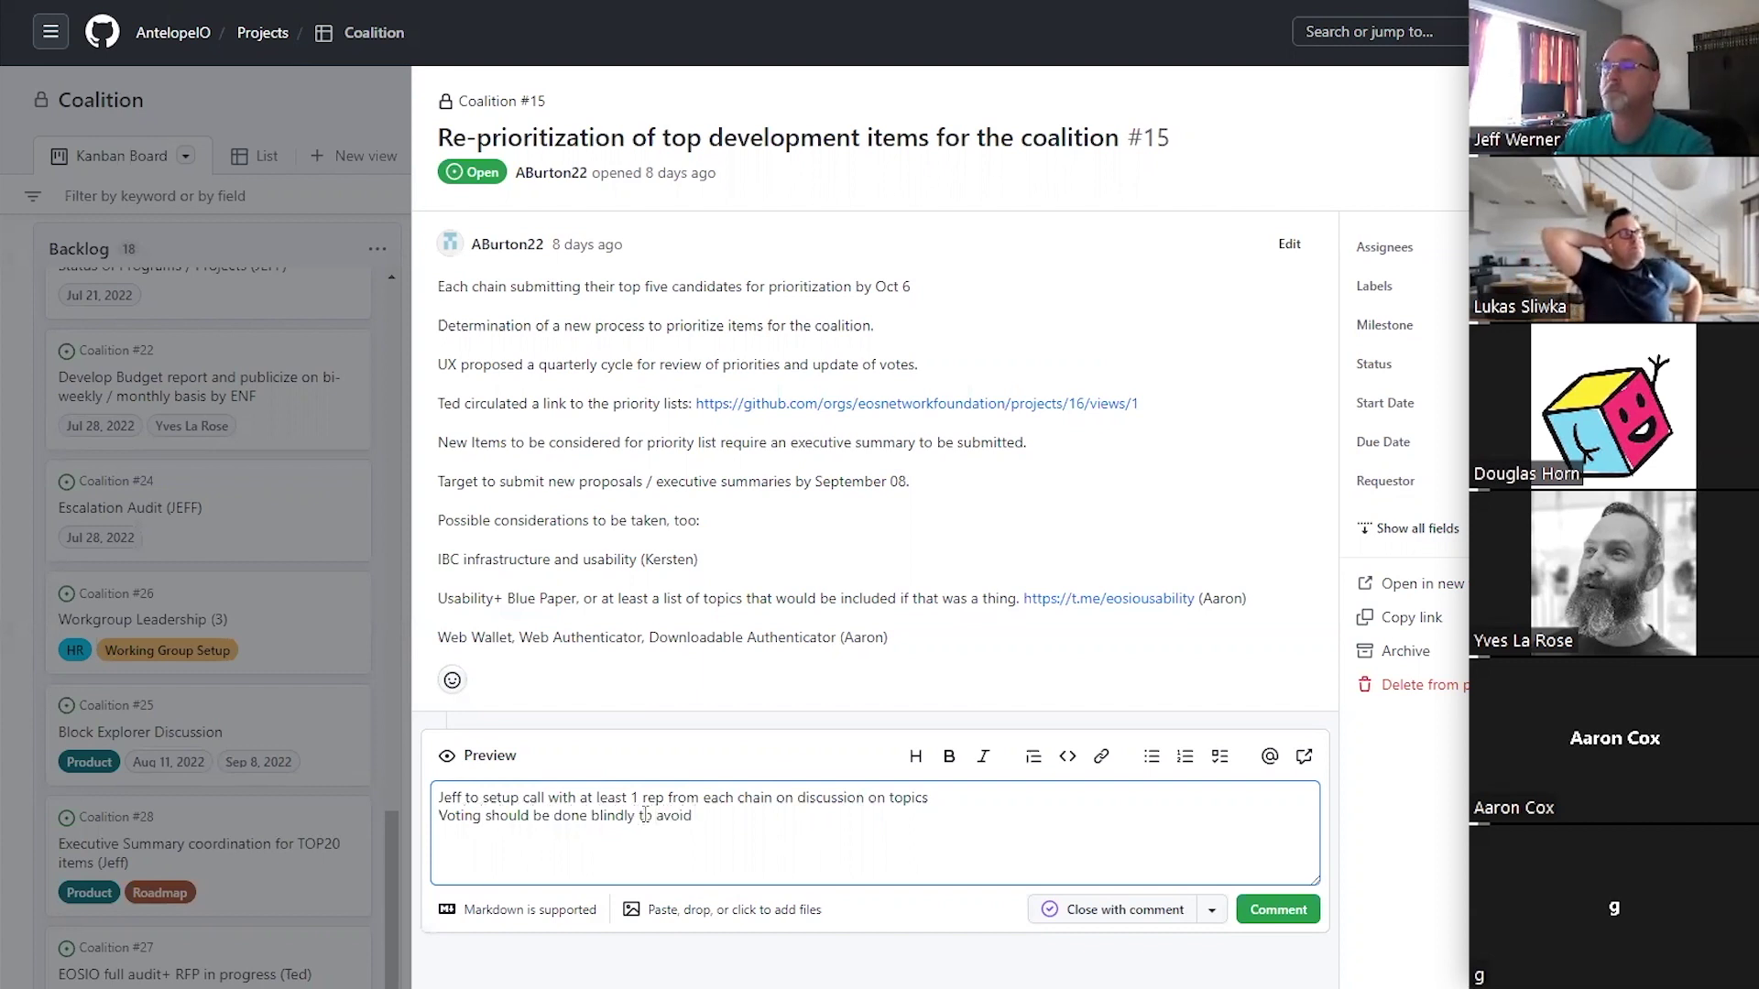
{"action": "type", "text": " influencing"}
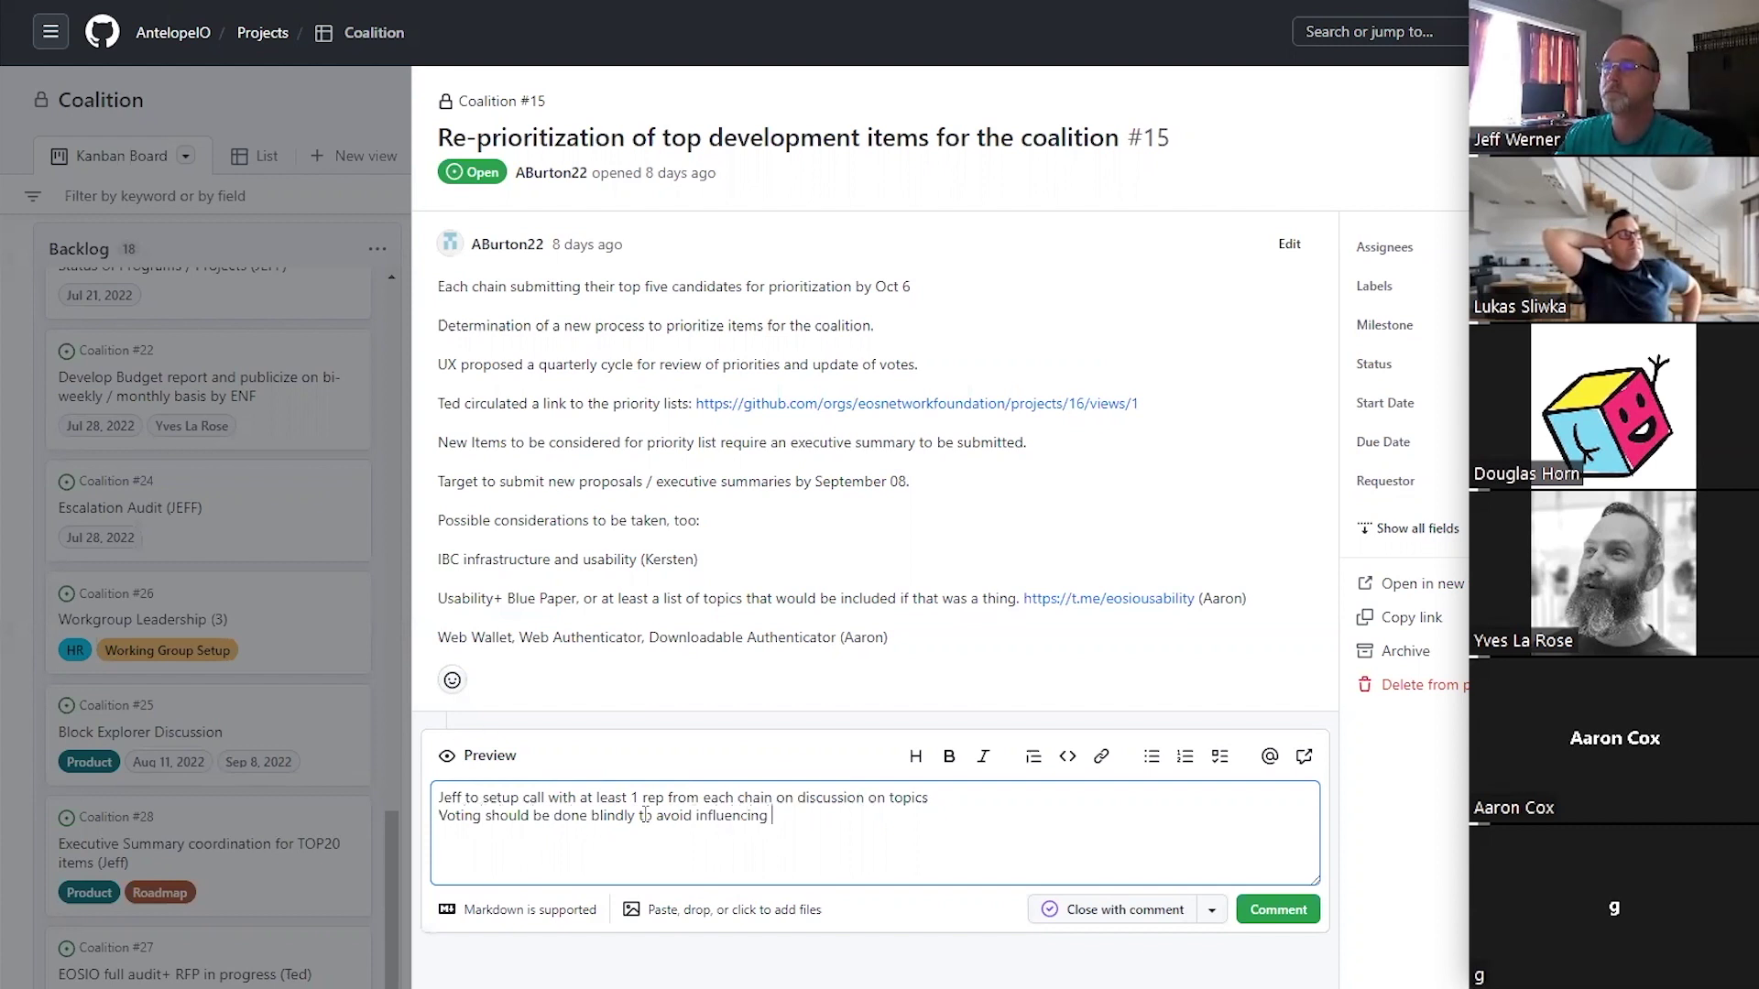
{"action": "key", "text": "BackSpace"}
{"action": "key", "text": "BackSpace"}
{"action": "key", "text": "BackSpace"}
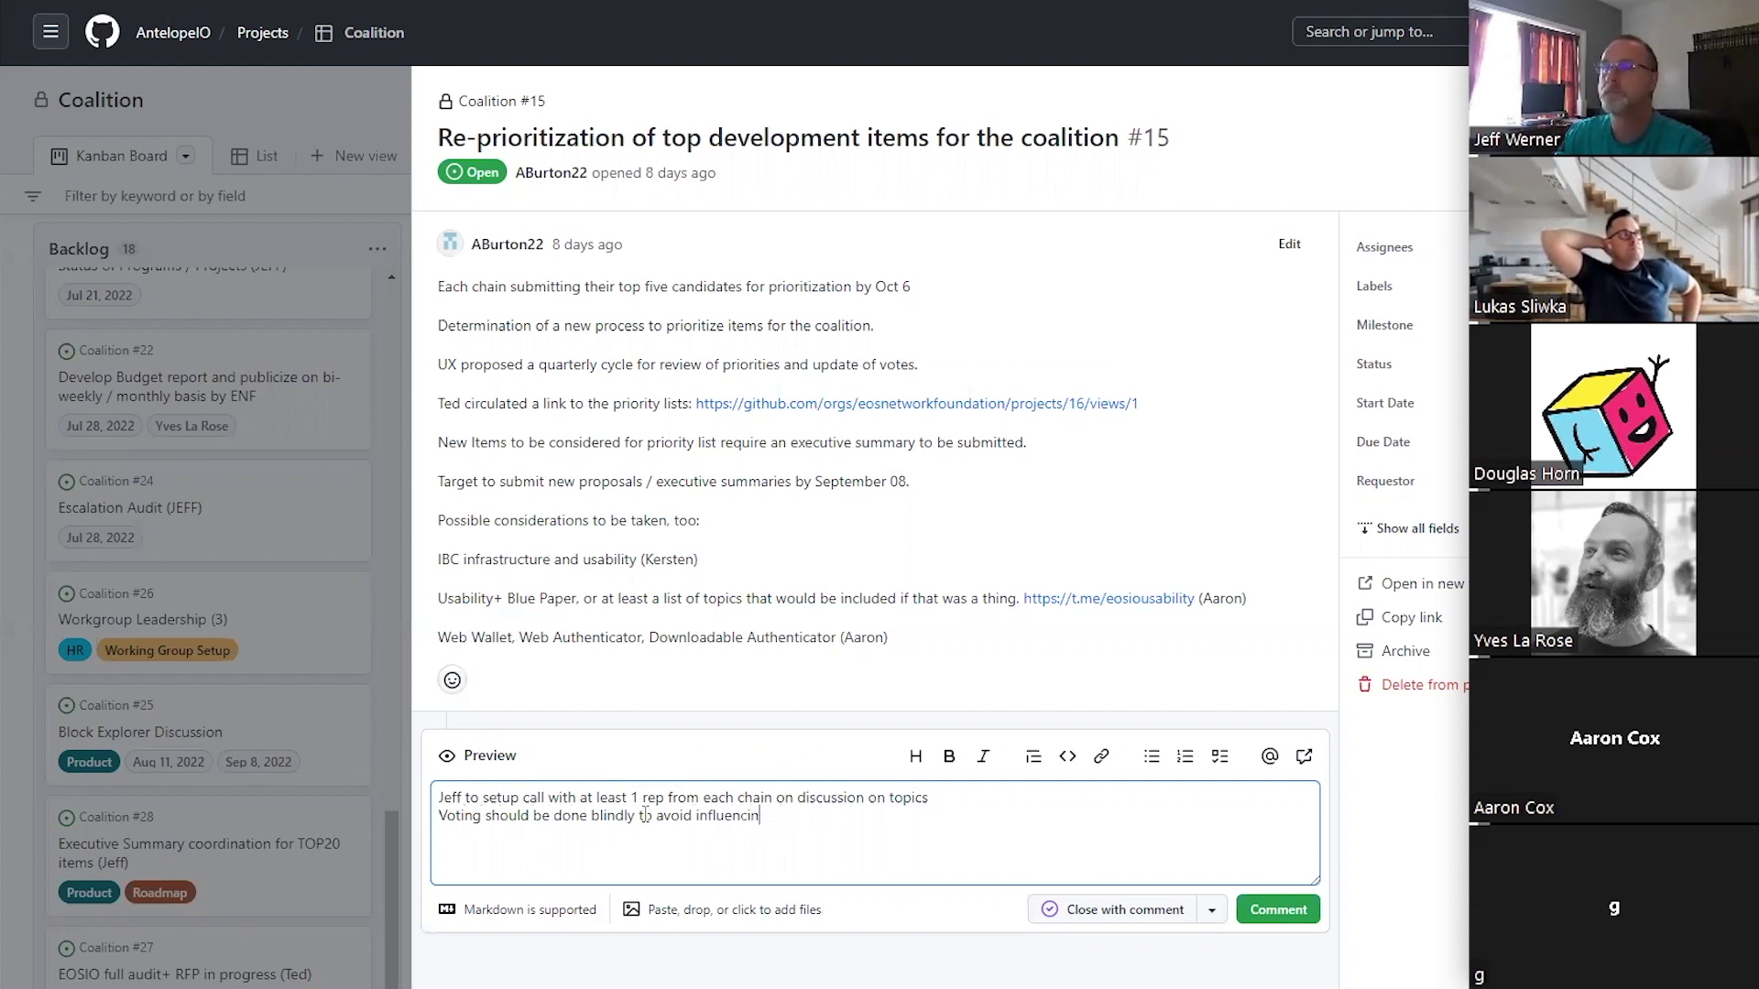
{"action": "type", "text": "e ot"}
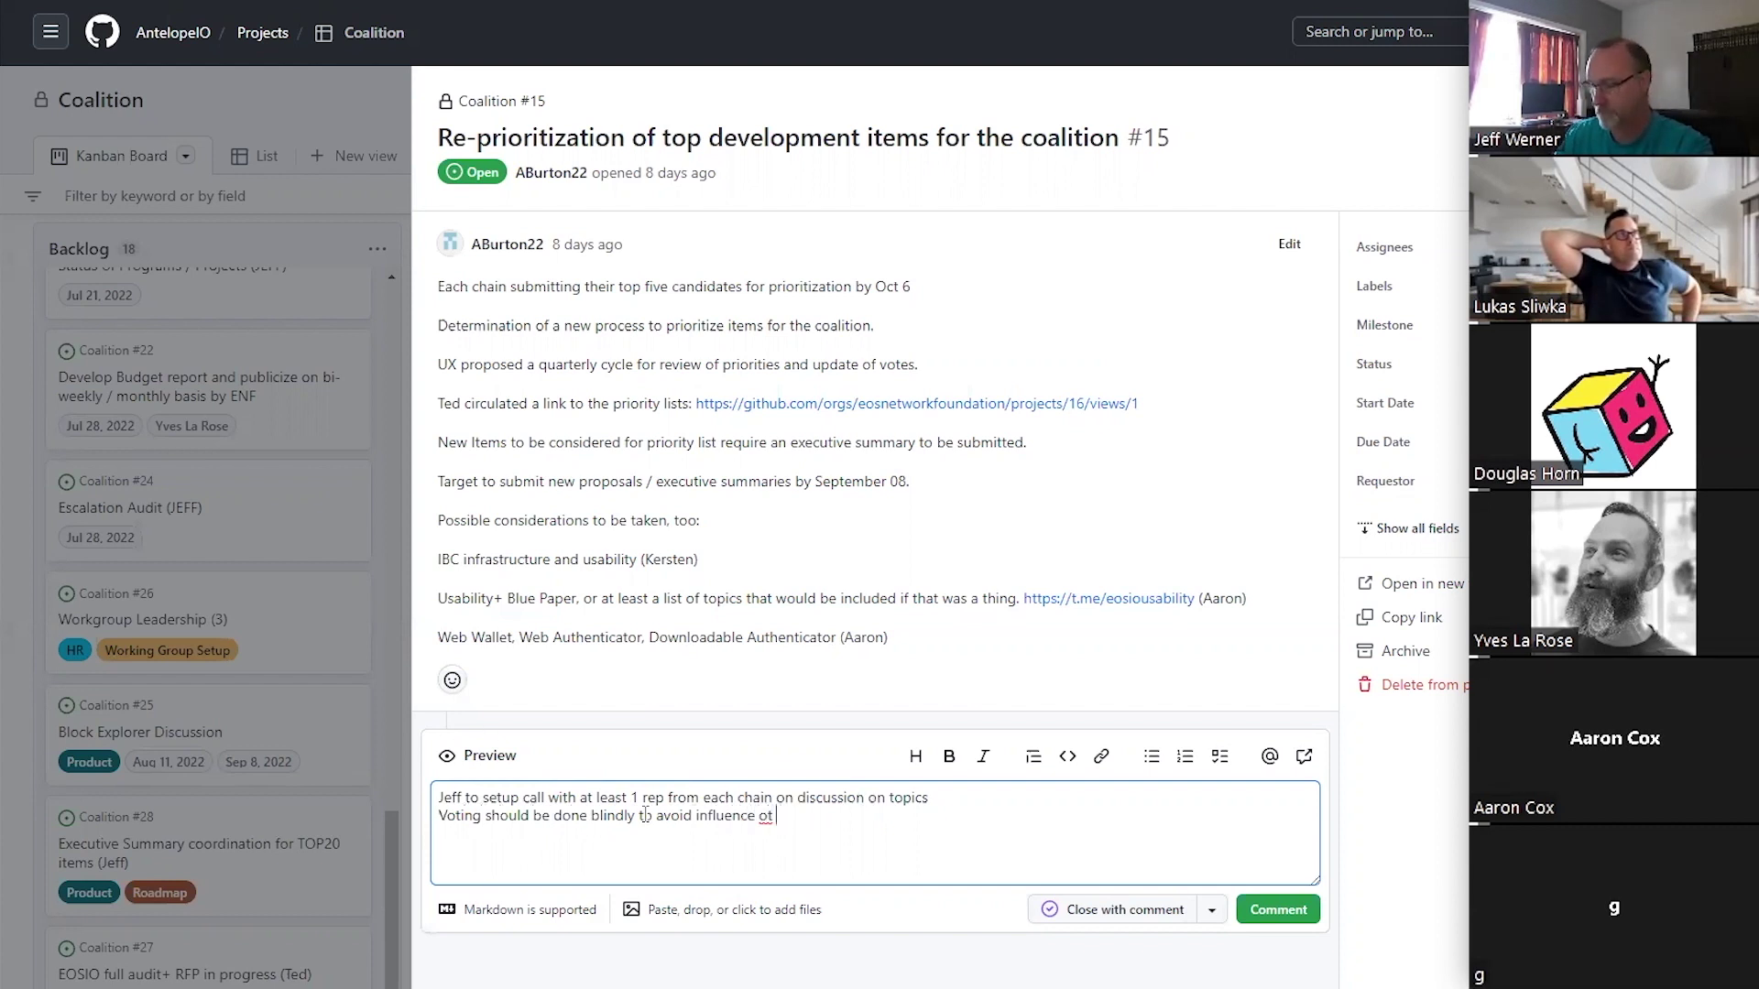
{"action": "key", "text": "BackSpace"}
{"action": "type", "text": "f "}
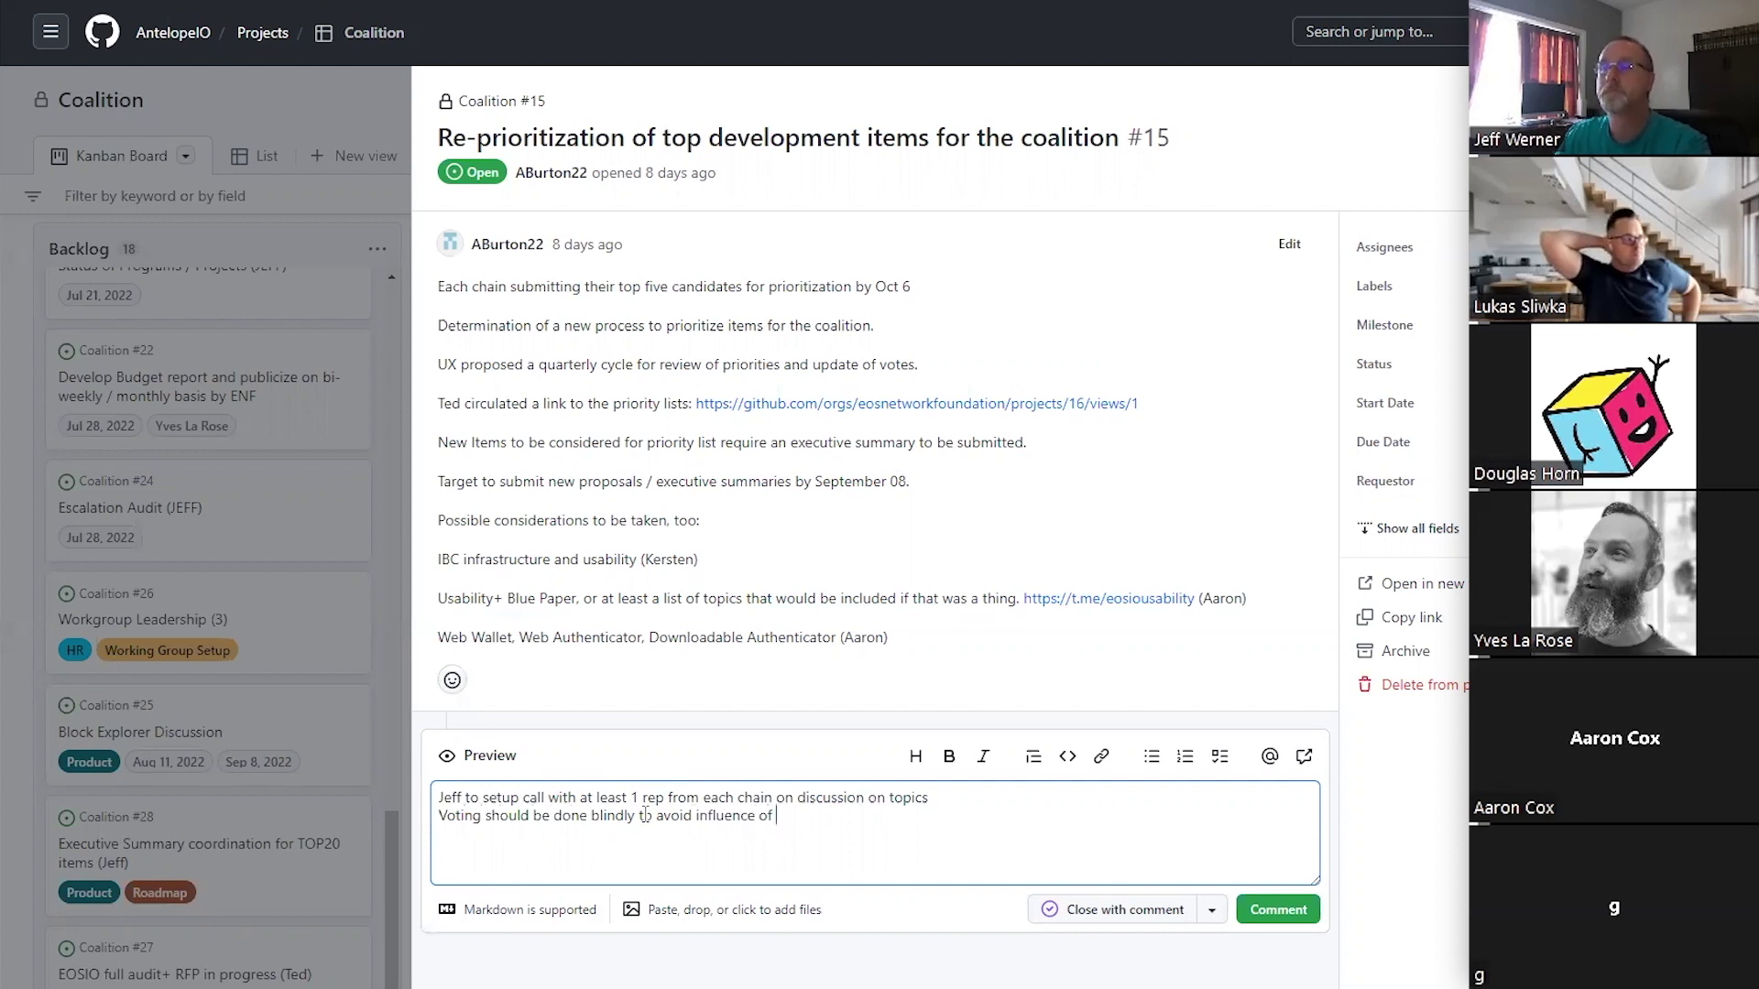
{"action": "type", "text": "other chains"}
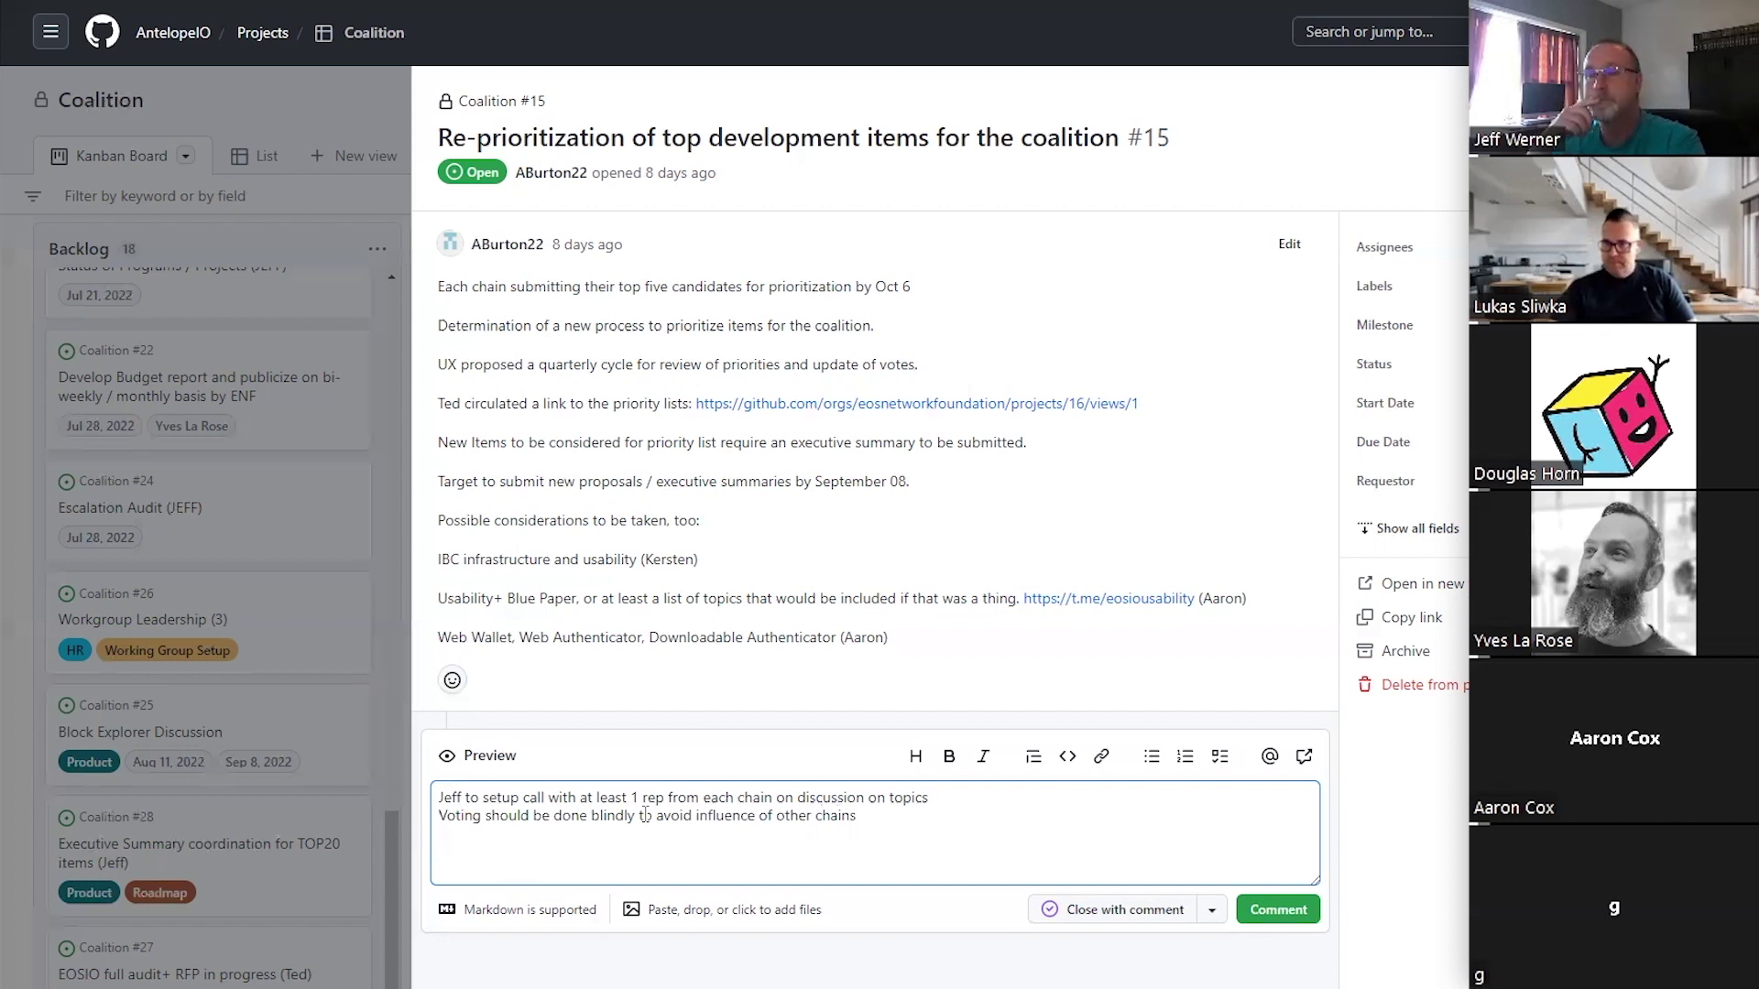
{"action": "key", "text": "Return"}
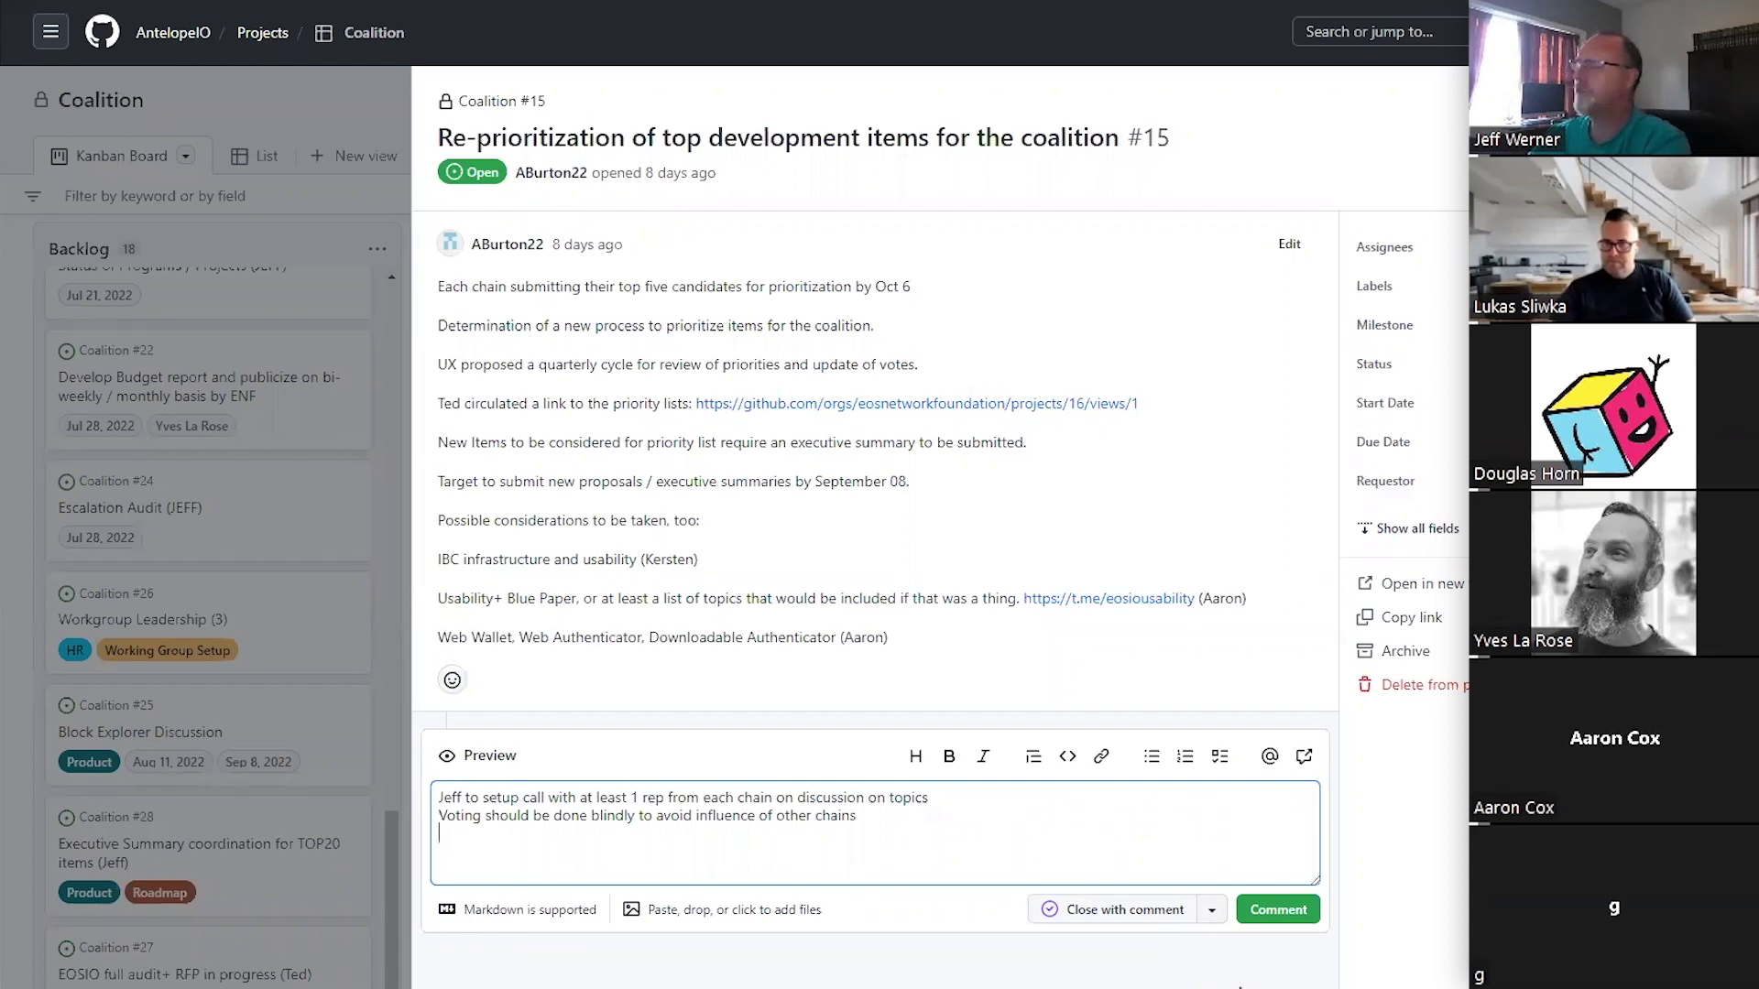
{"action": "left_click", "coordinate": [1279, 911]}
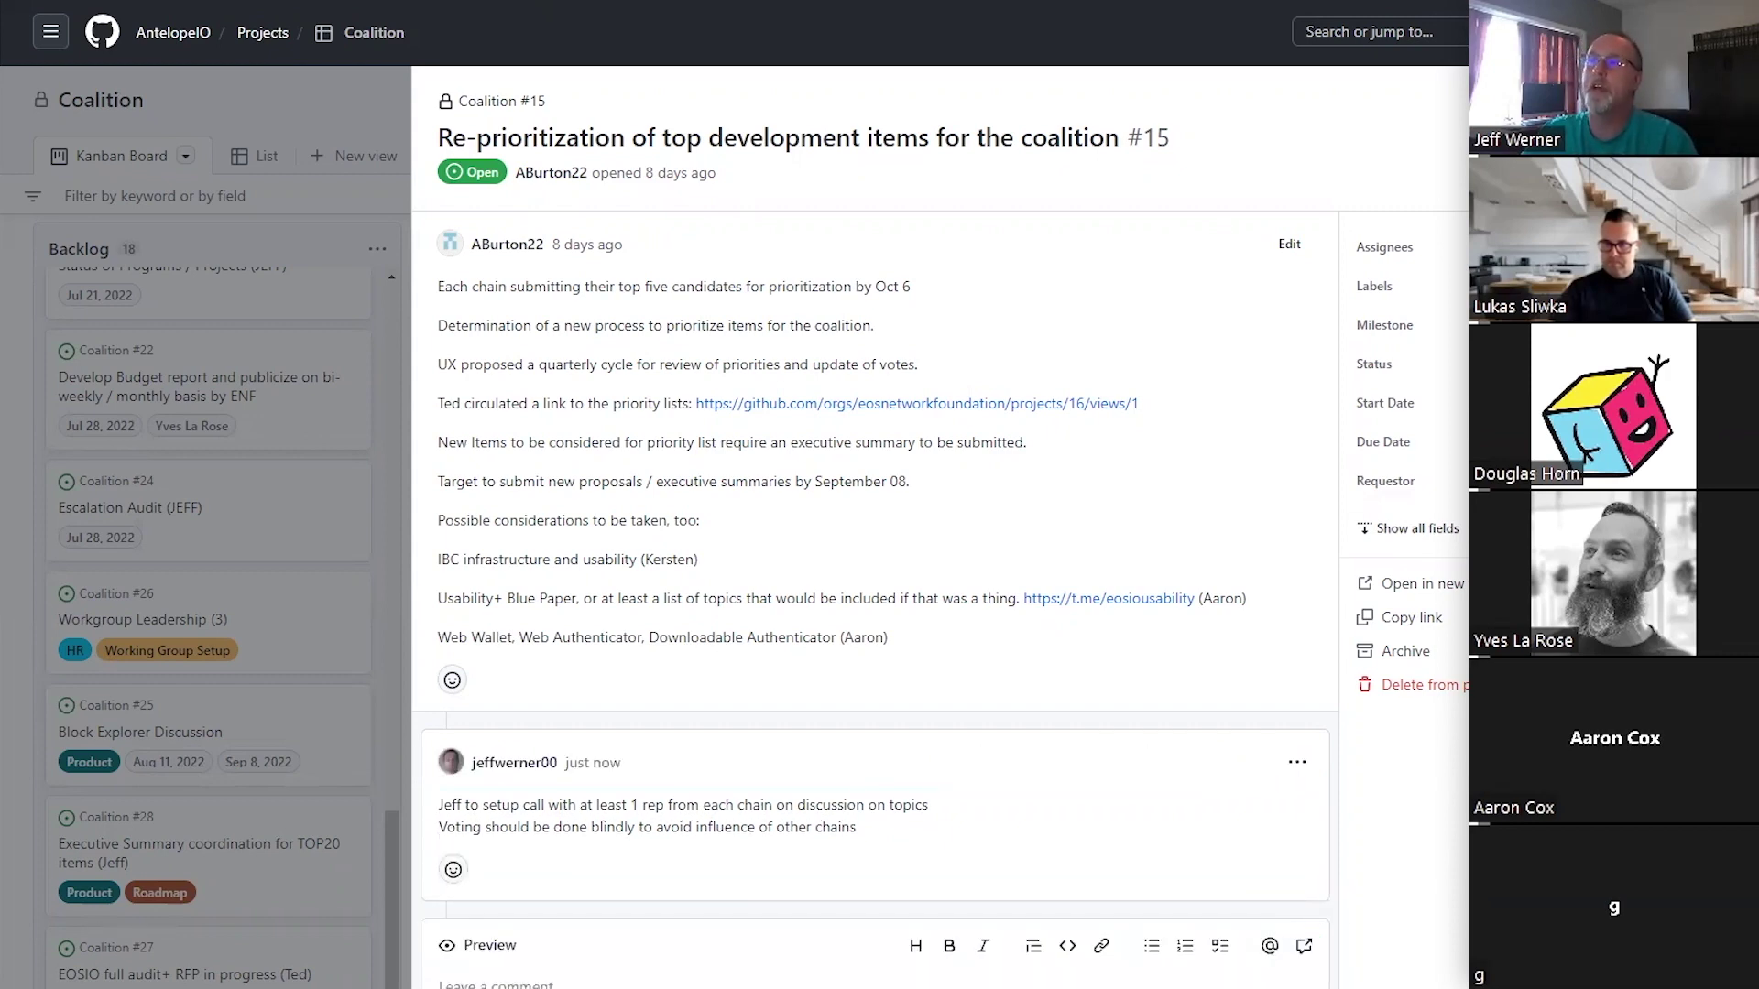
{"action": "key", "text": "Escape"}
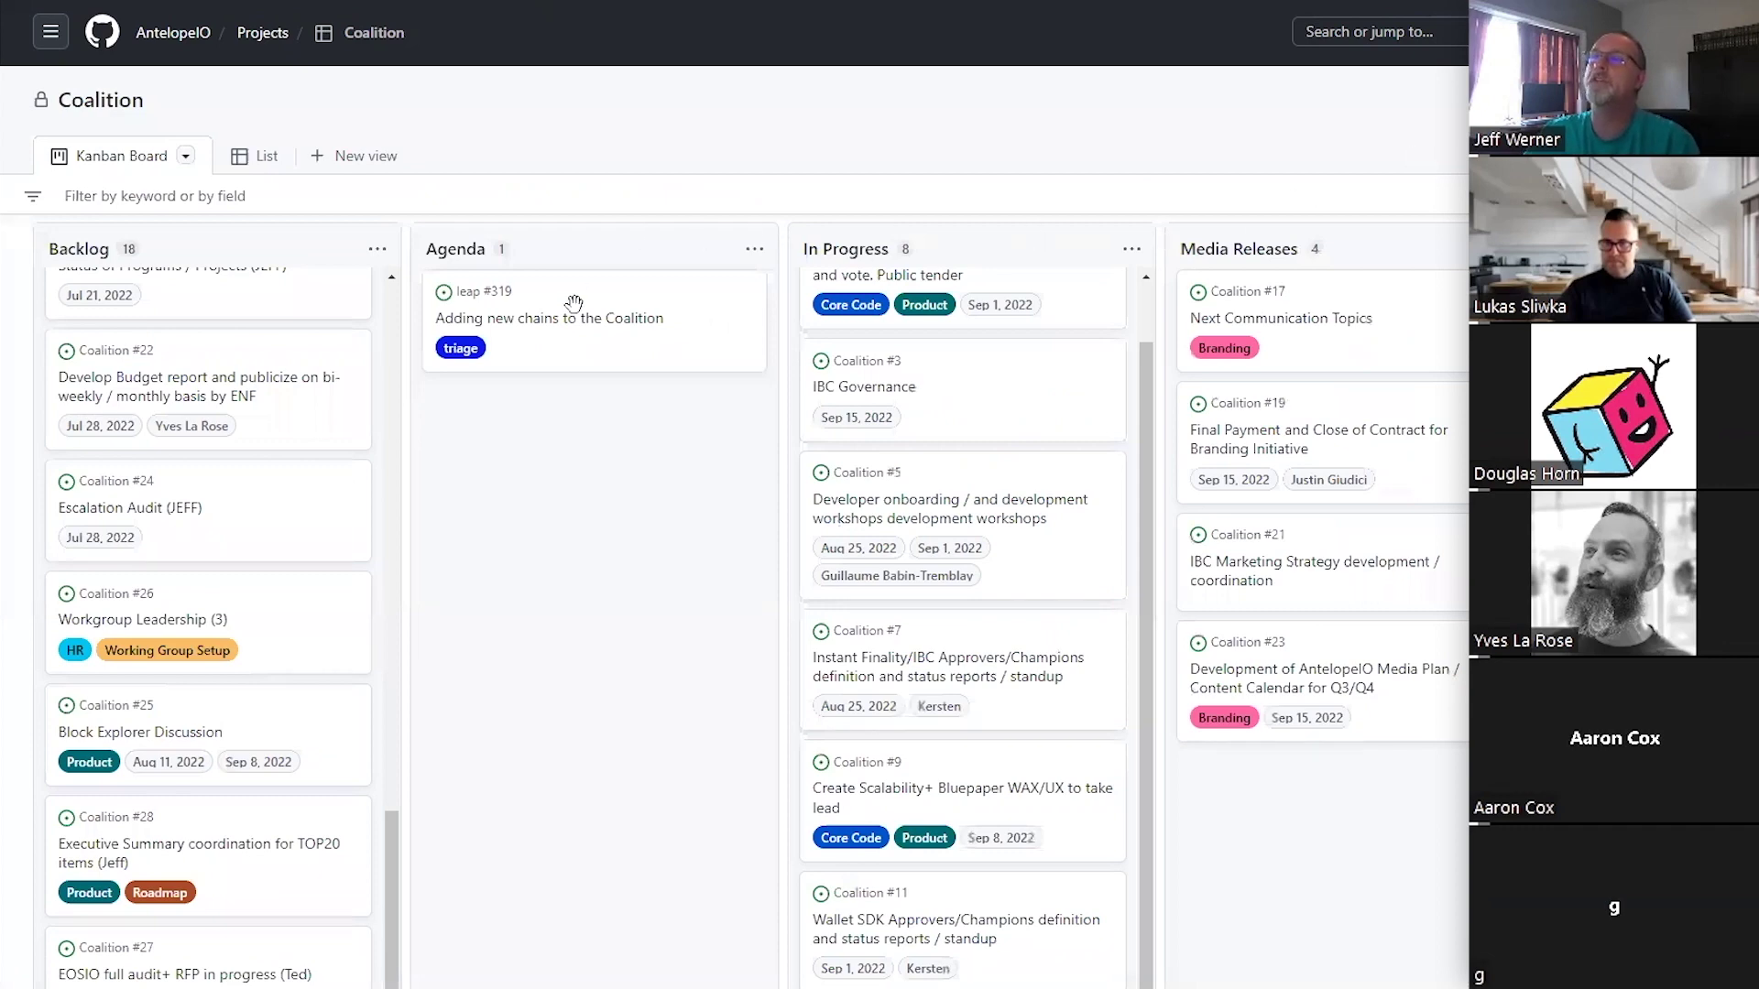
Edit the description of the "Adding new chains to the Coalition" issue to read "New Antelope chains have been asking how to join the coalition".
{"action": "left_click", "coordinate": [559, 320]}
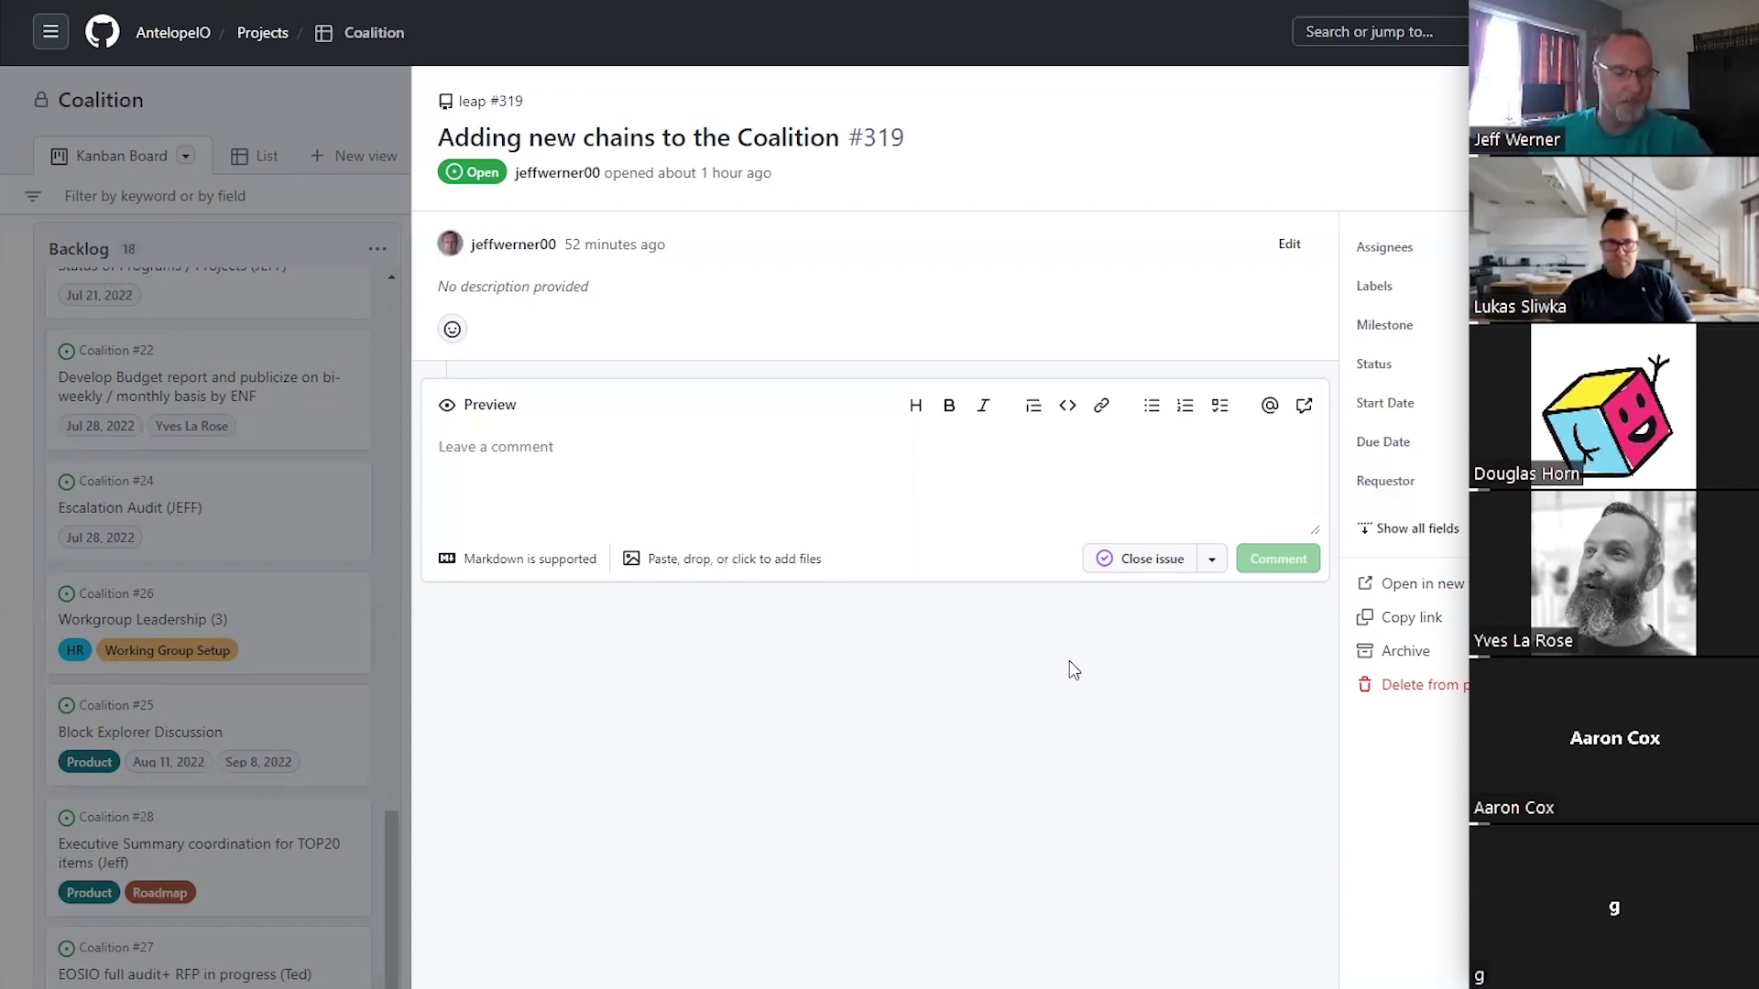
{"action": "left_click", "coordinate": [518, 486]}
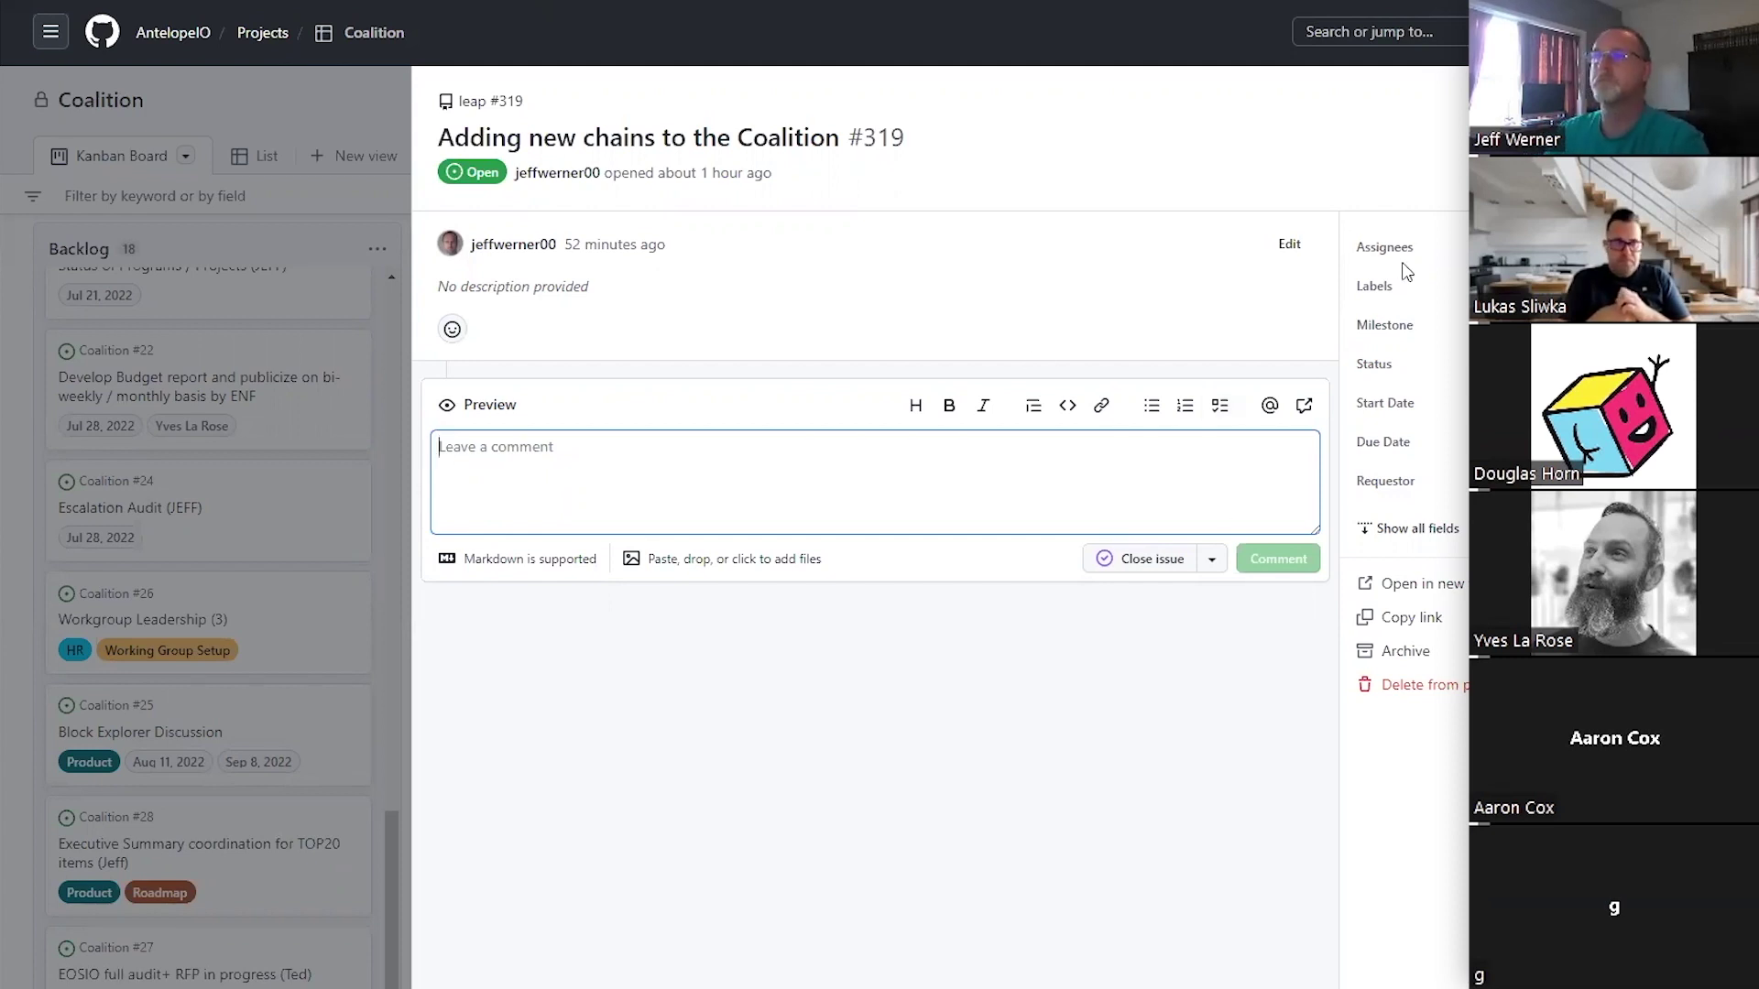
{"action": "left_click", "coordinate": [1285, 246]}
{"action": "type", "text": "New Antelope chains have been "}
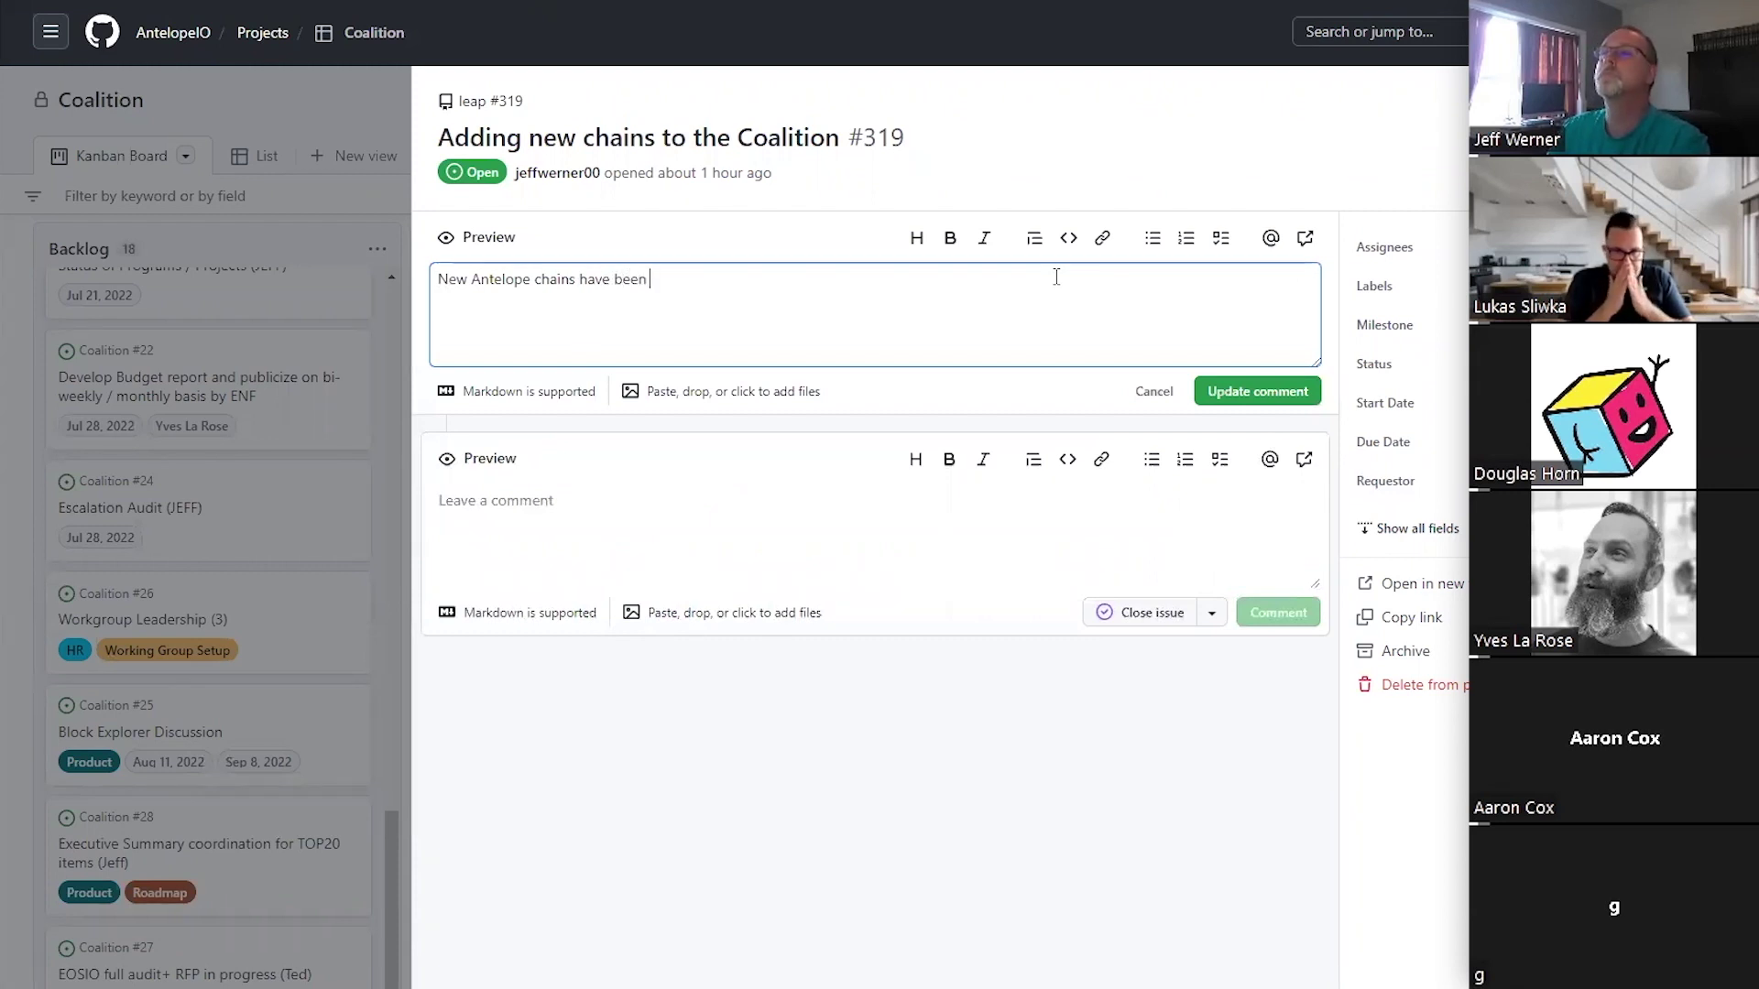
{"action": "type", "text": "askoi"}
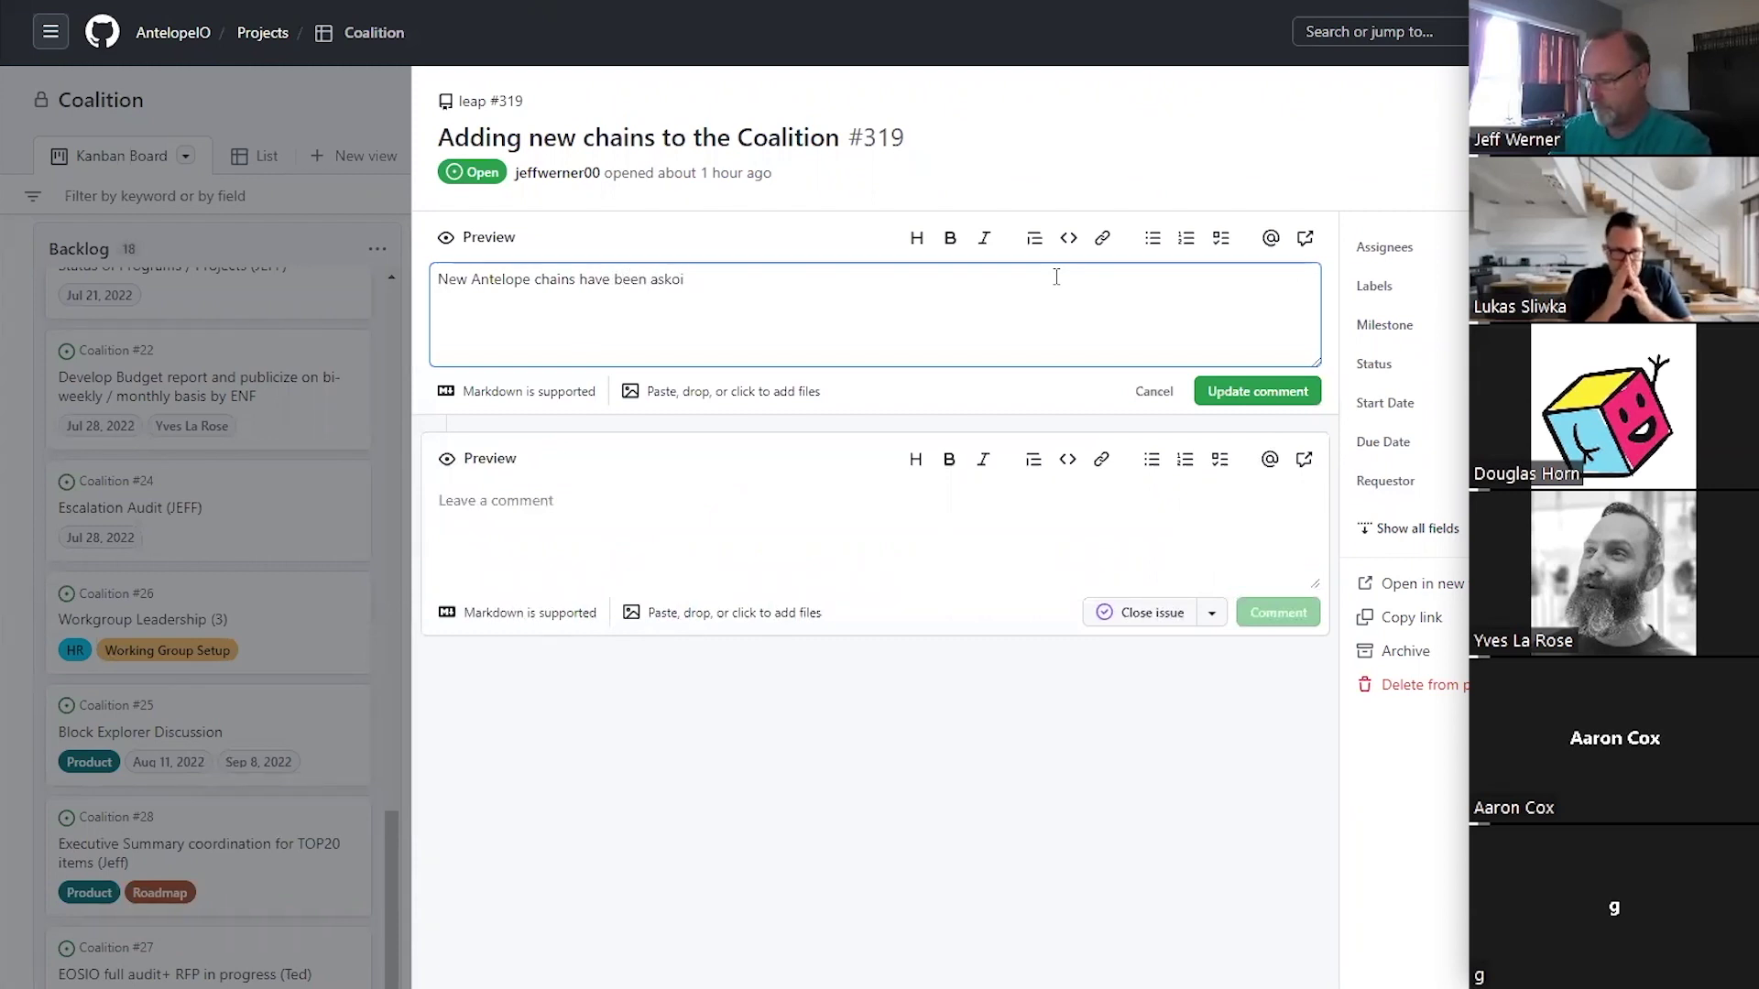
{"action": "type", "text": "ning how "}
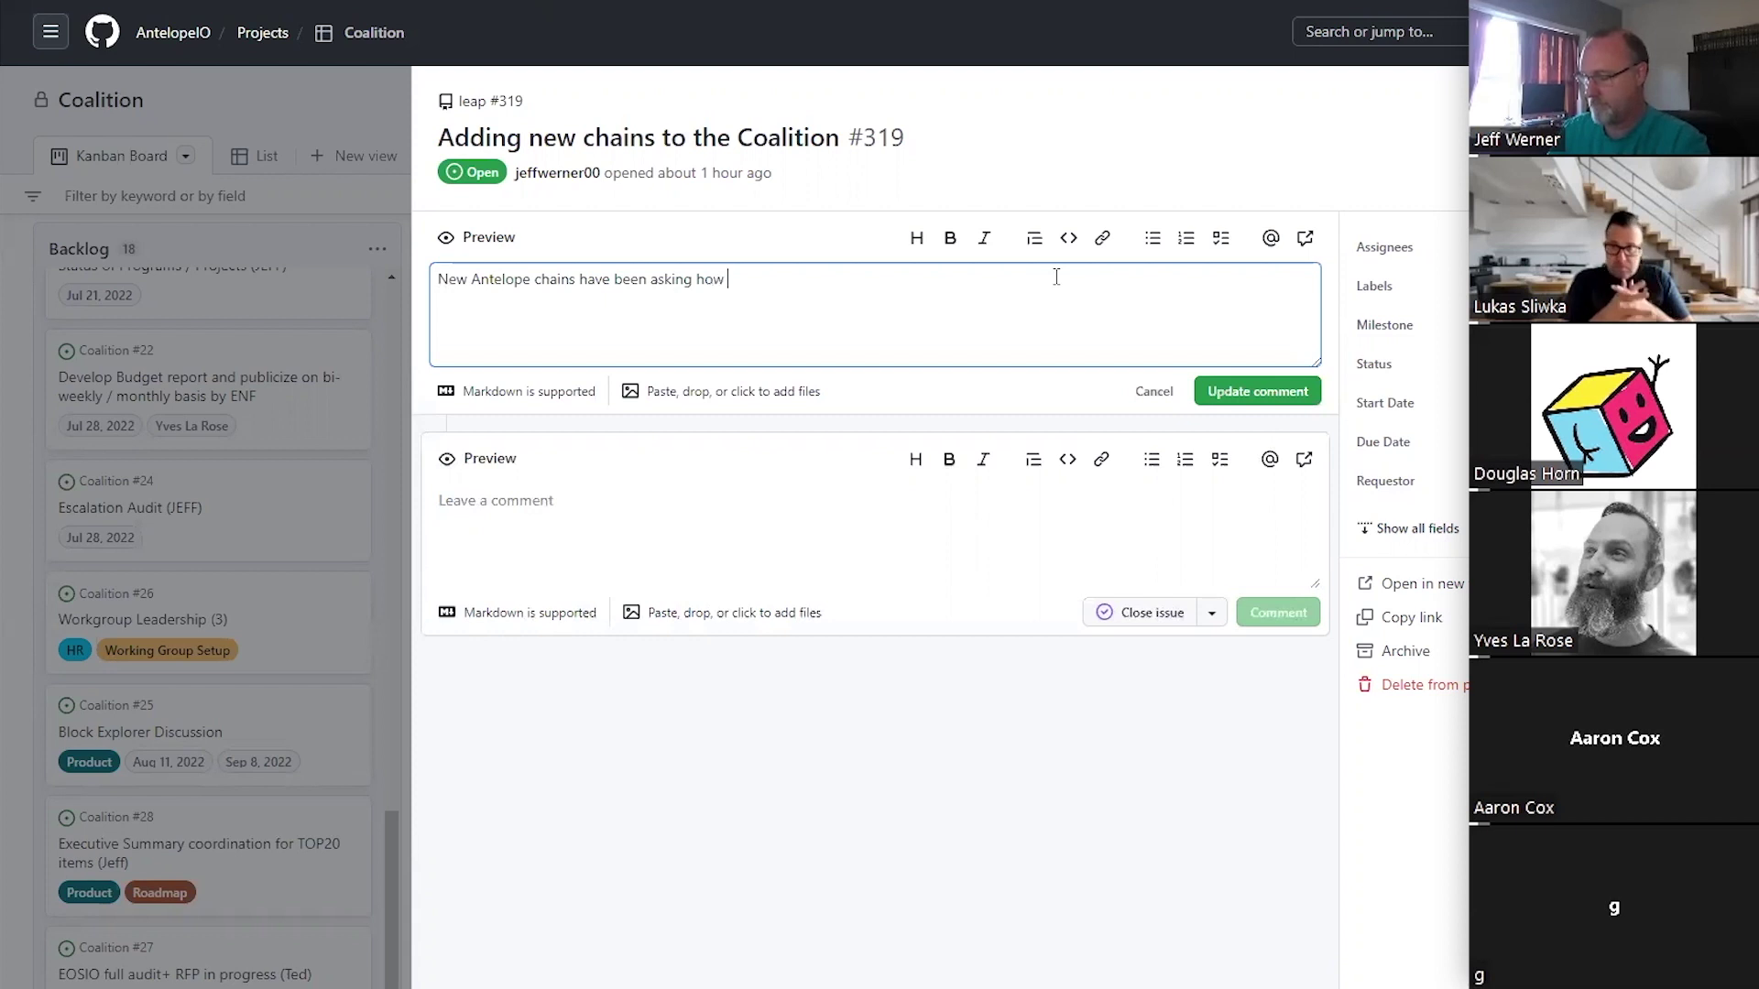
{"action": "type", "text": "to join the coalition"}
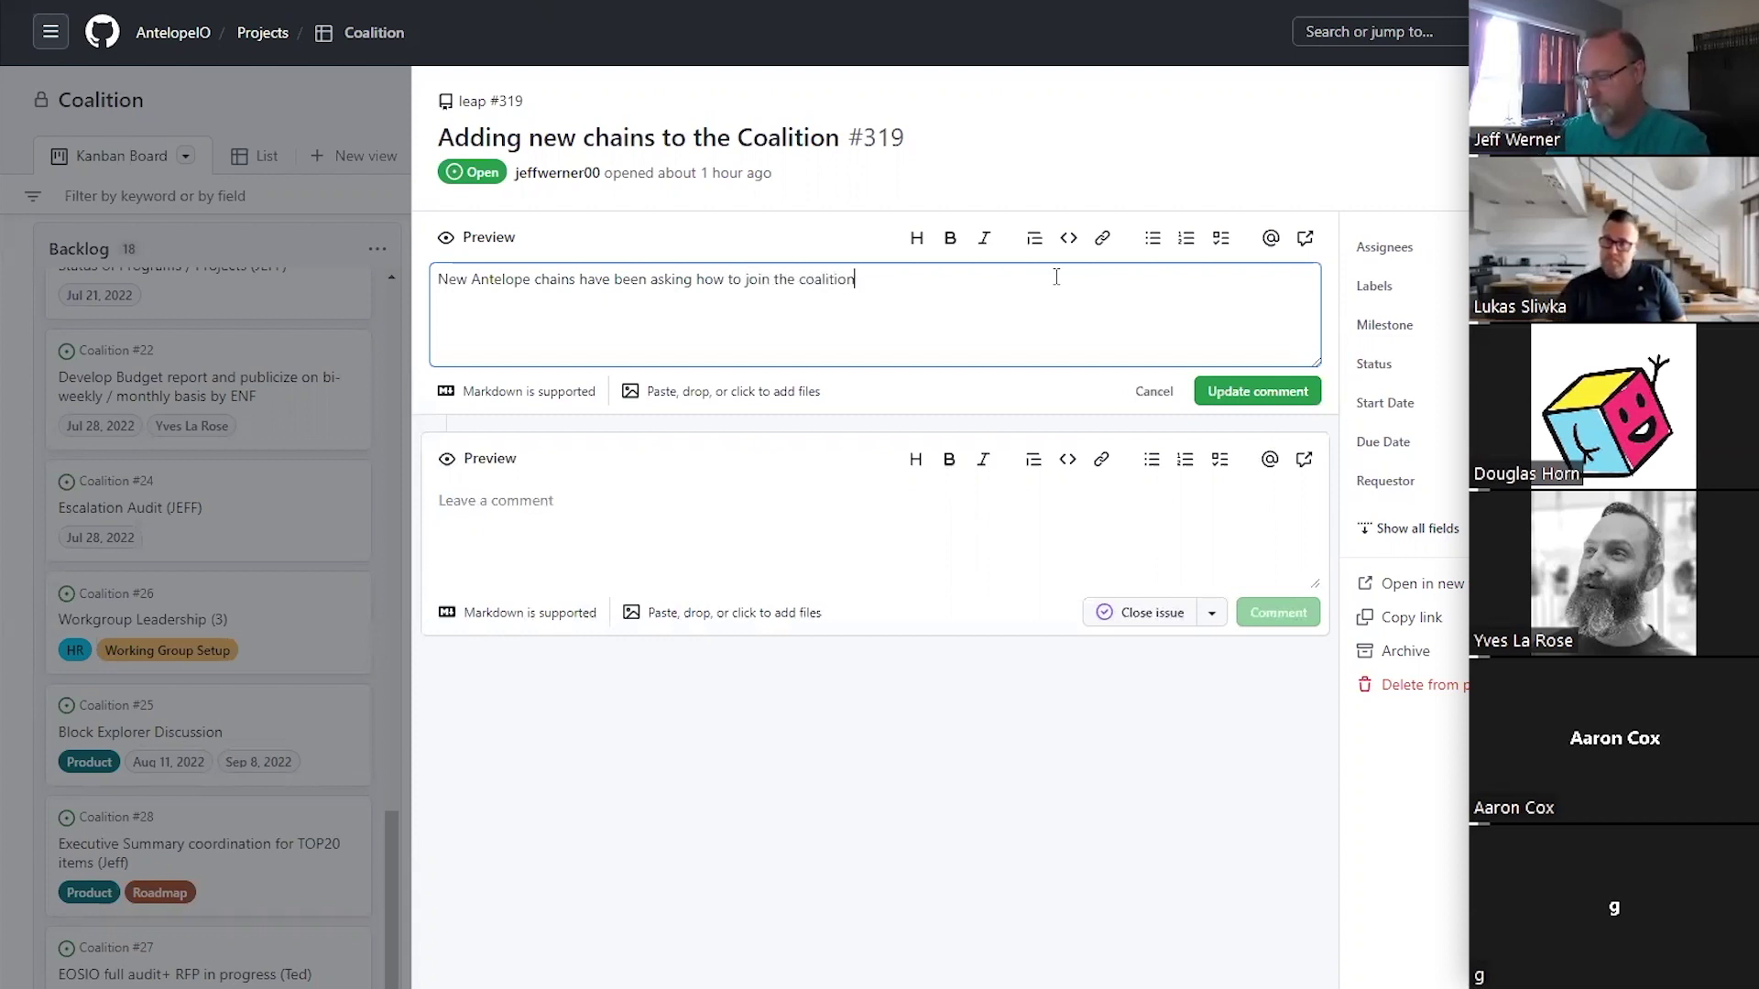
Add the line "Need to define what the entry process would be to allow when/how/who" to the issue description and save it.
{"action": "type", "text": "Need to define what the entry process would"}
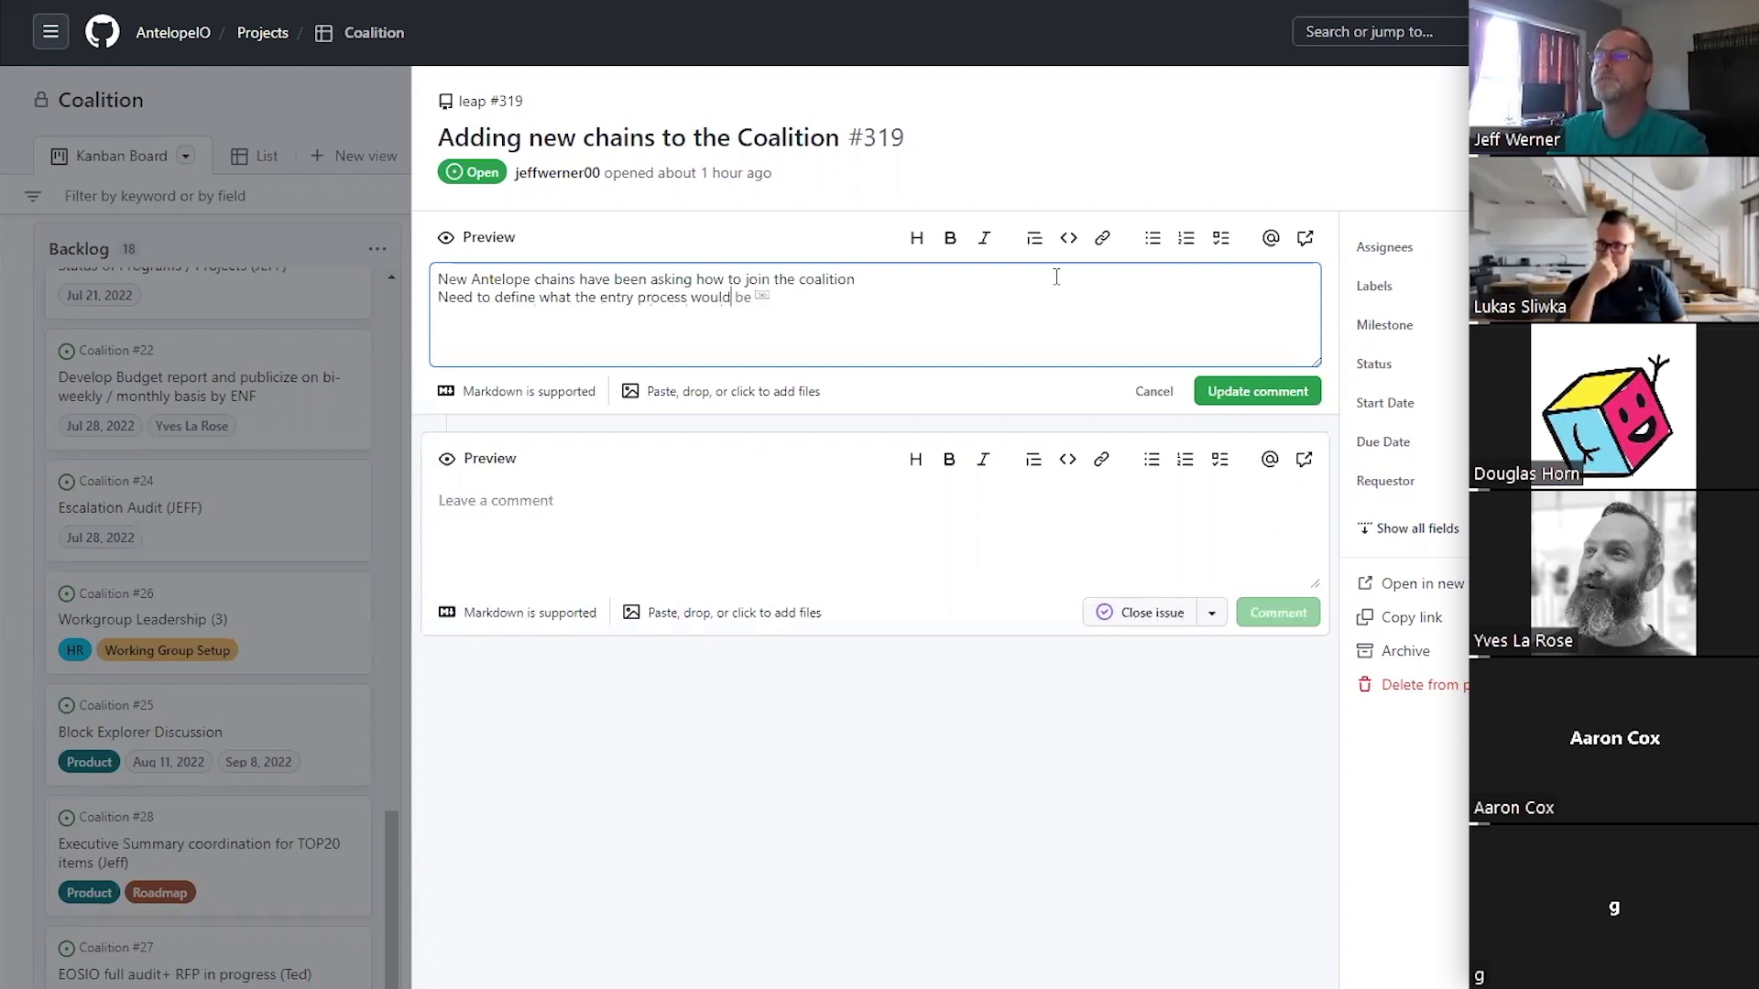
{"action": "key", "text": "Tab"}
{"action": "type", "text": "to al"}
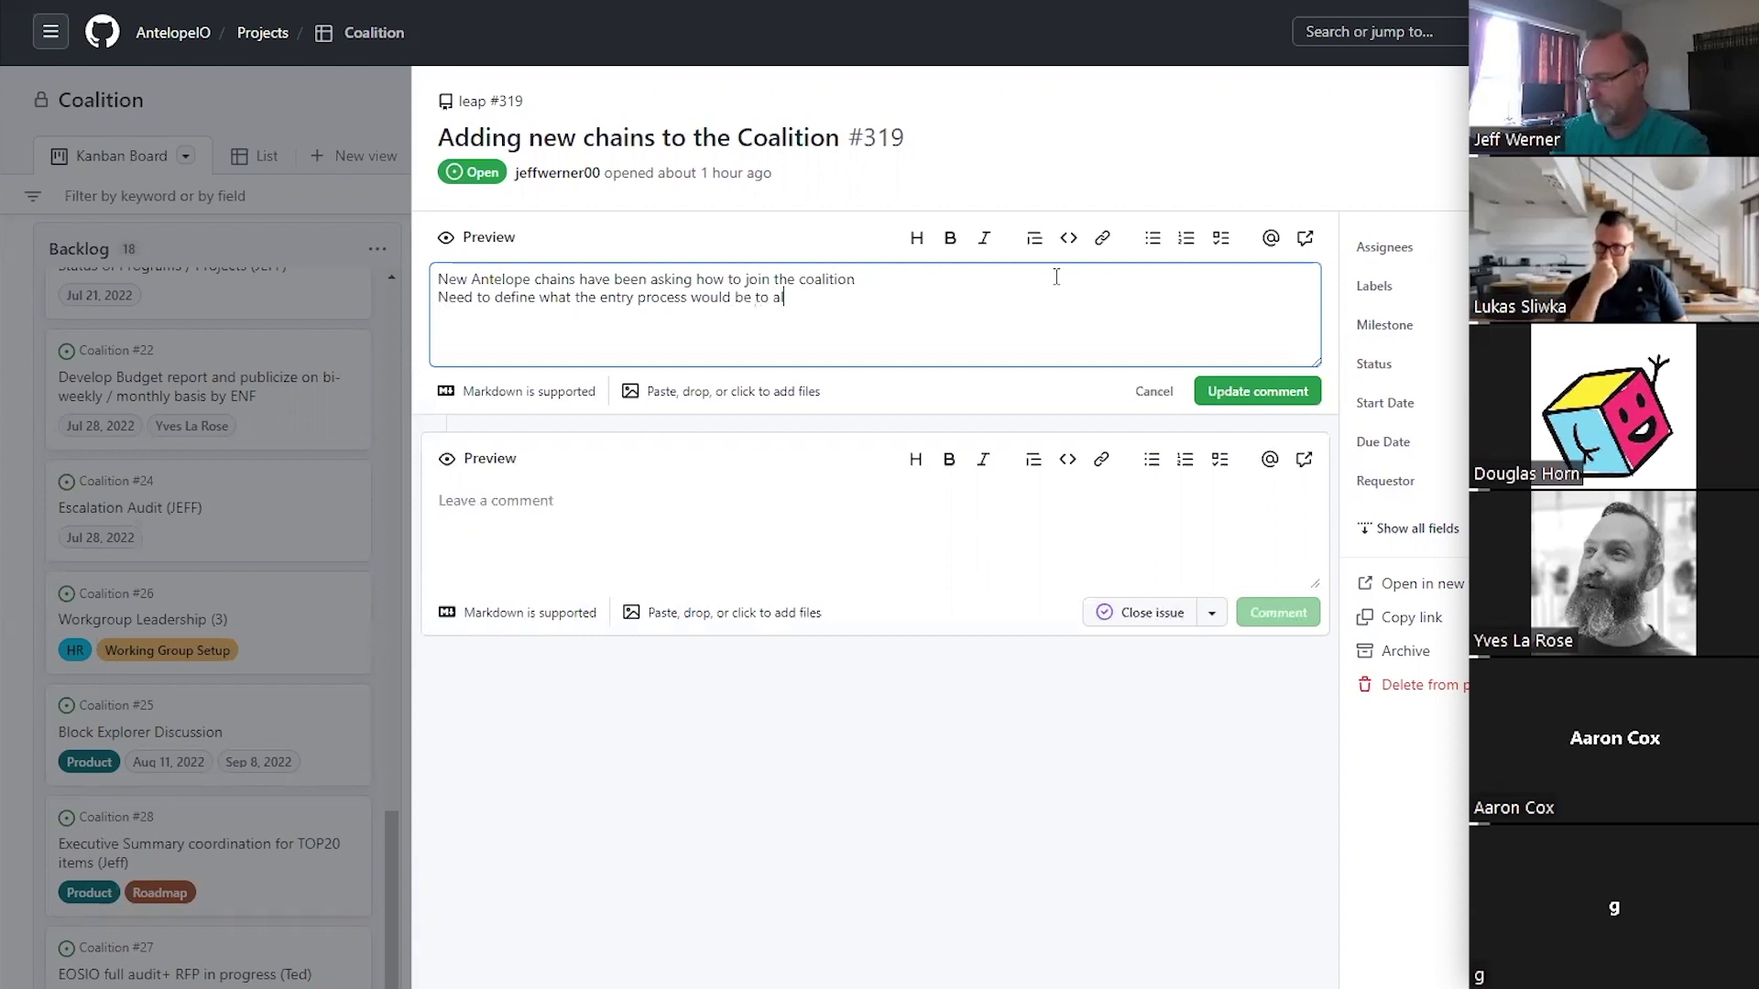
{"action": "type", "text": "low when/how"}
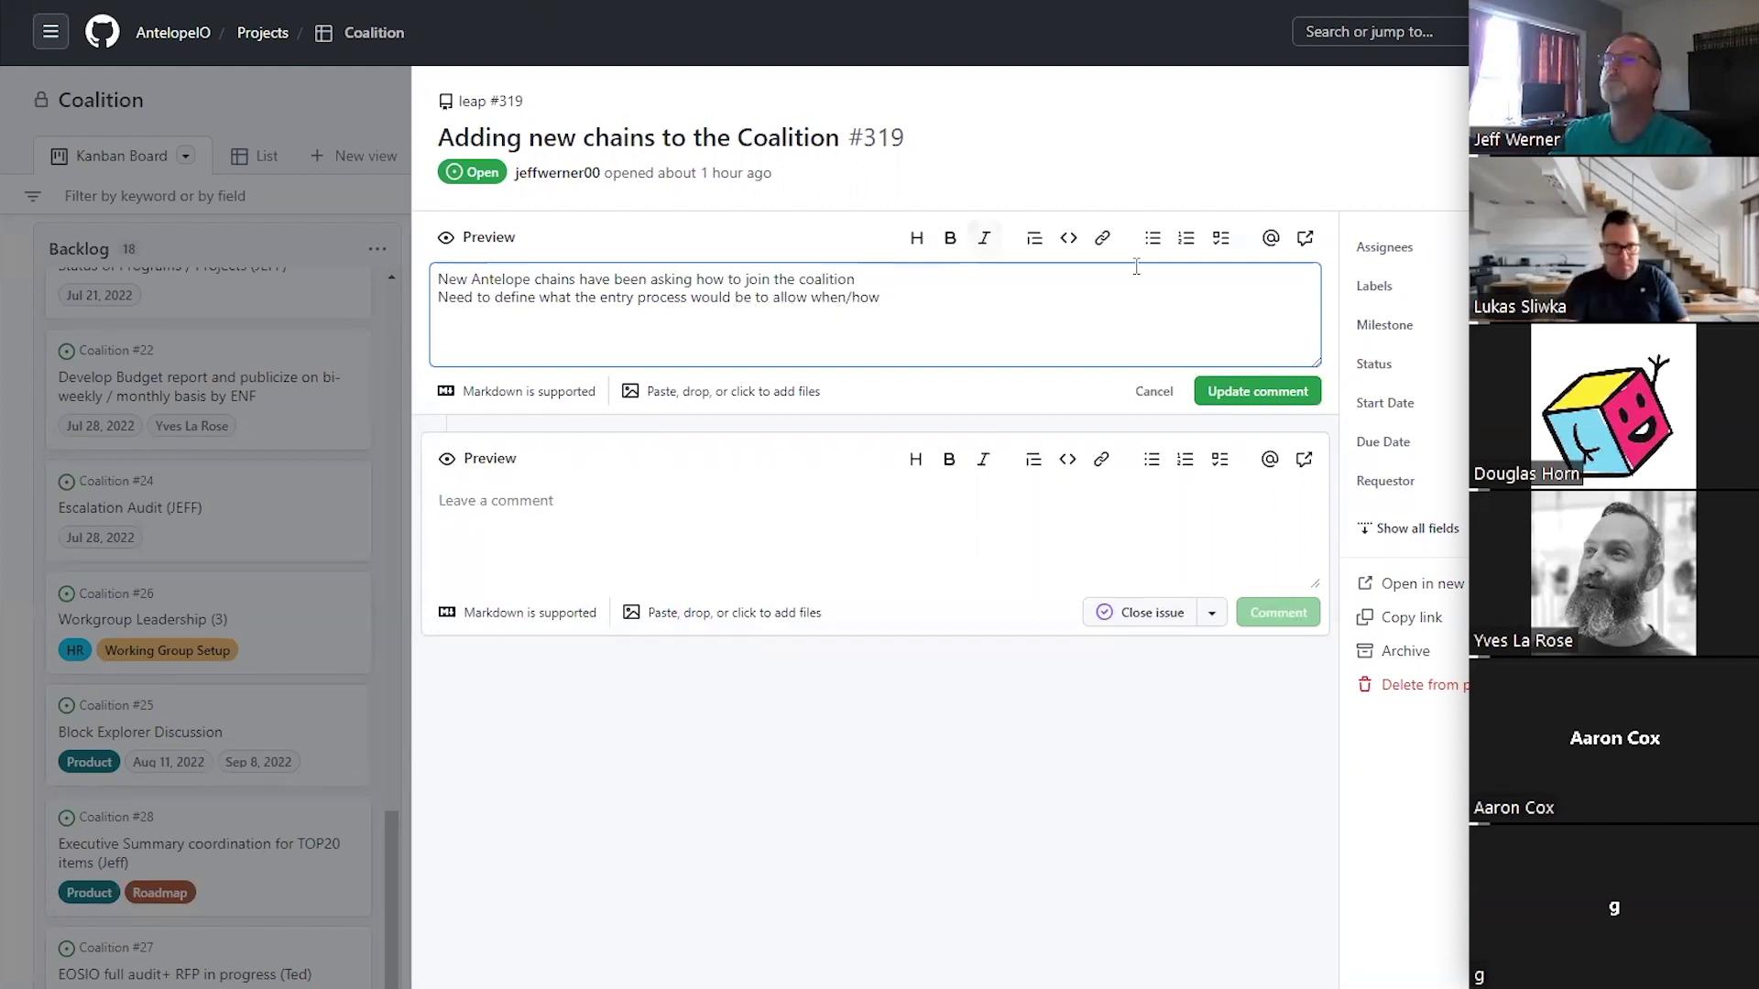
{"action": "type", "text": "/"}
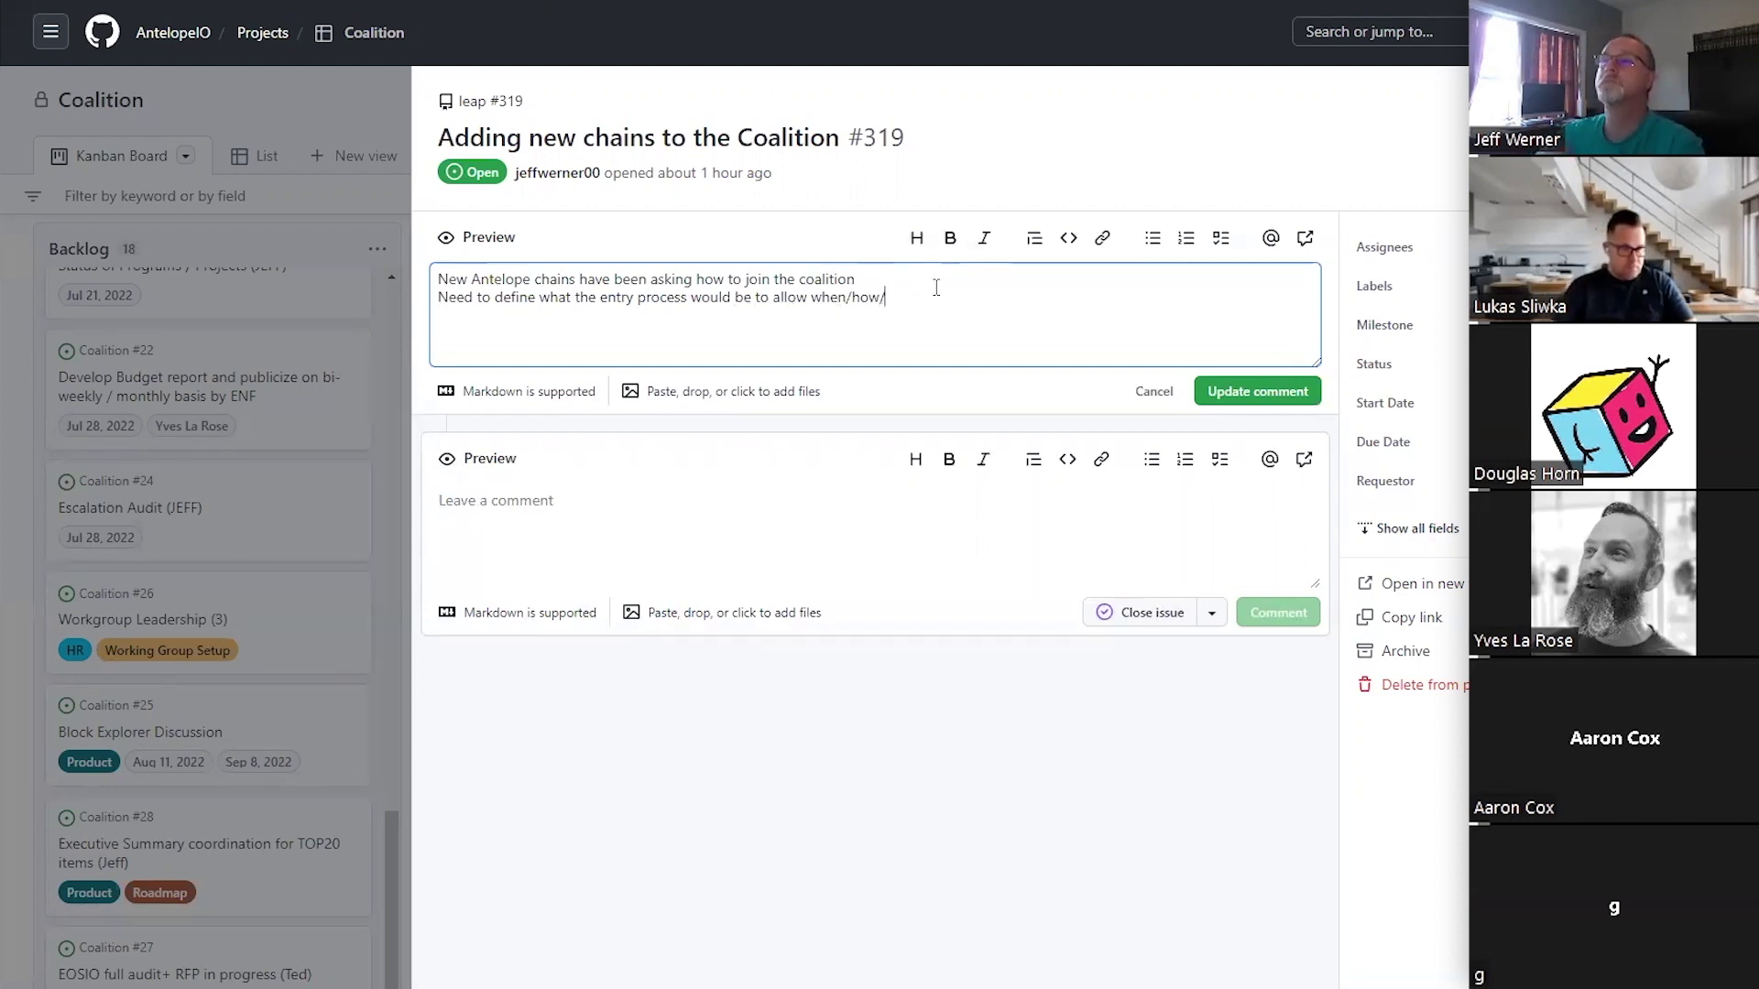
{"action": "type", "text": "who"}
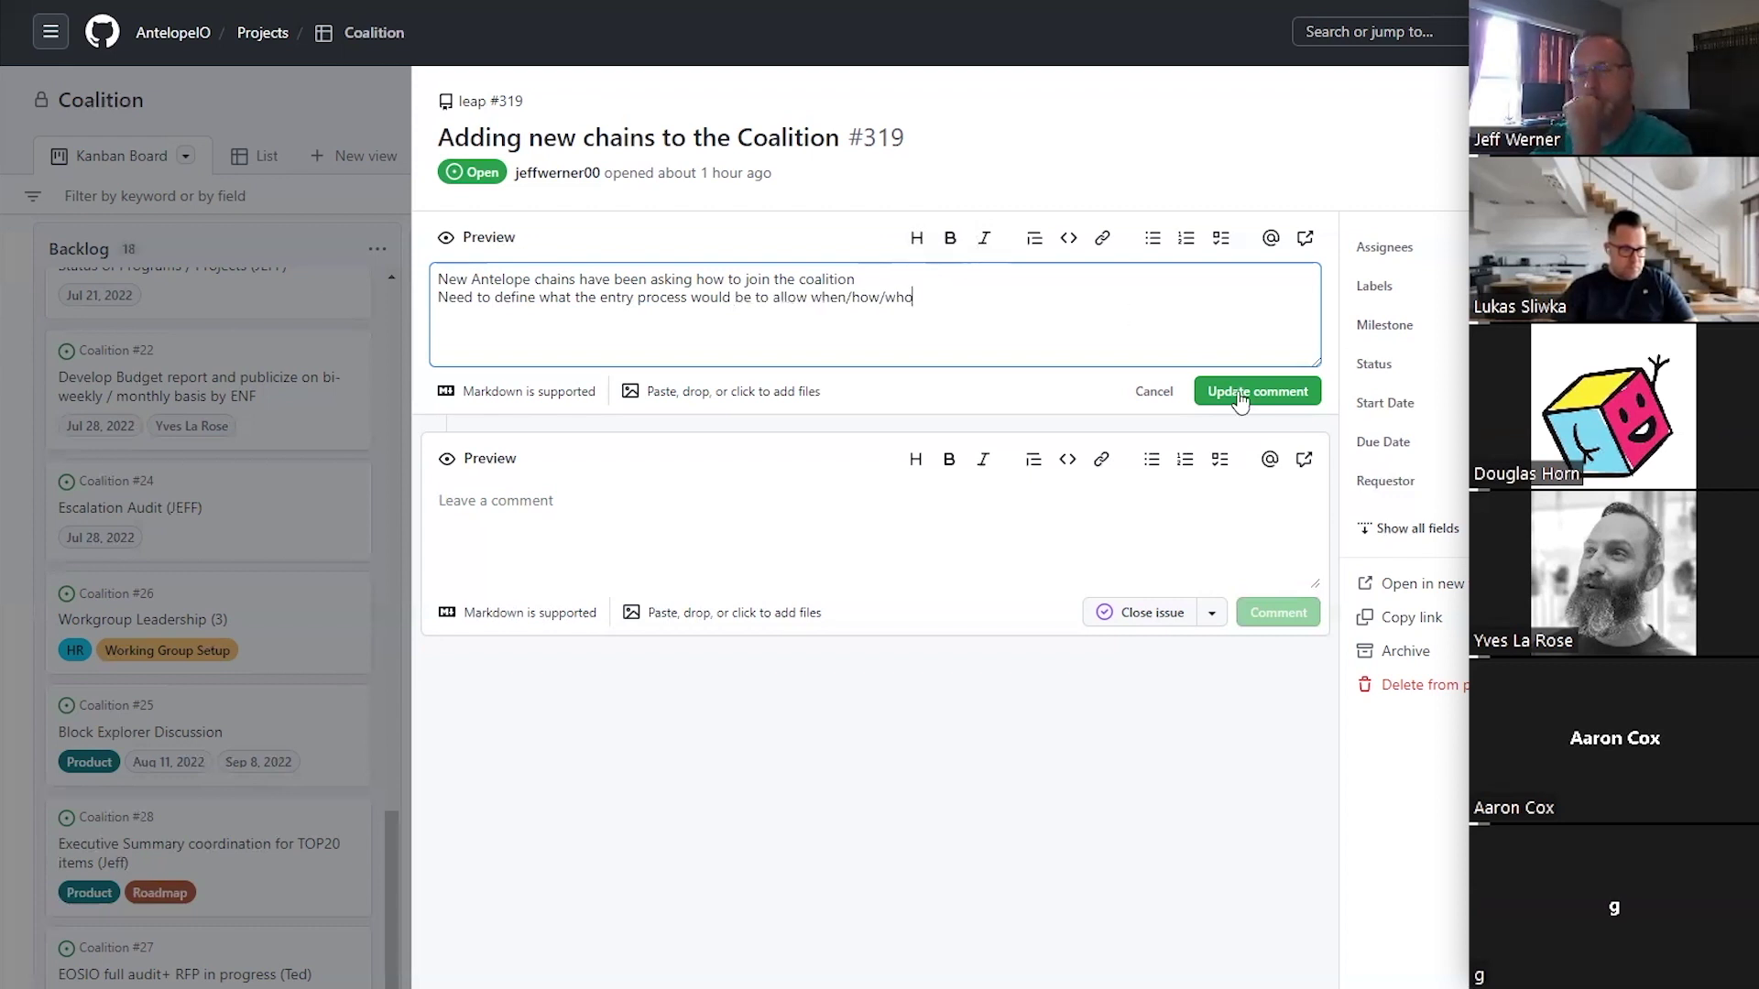
{"action": "left_click", "coordinate": [1272, 398]}
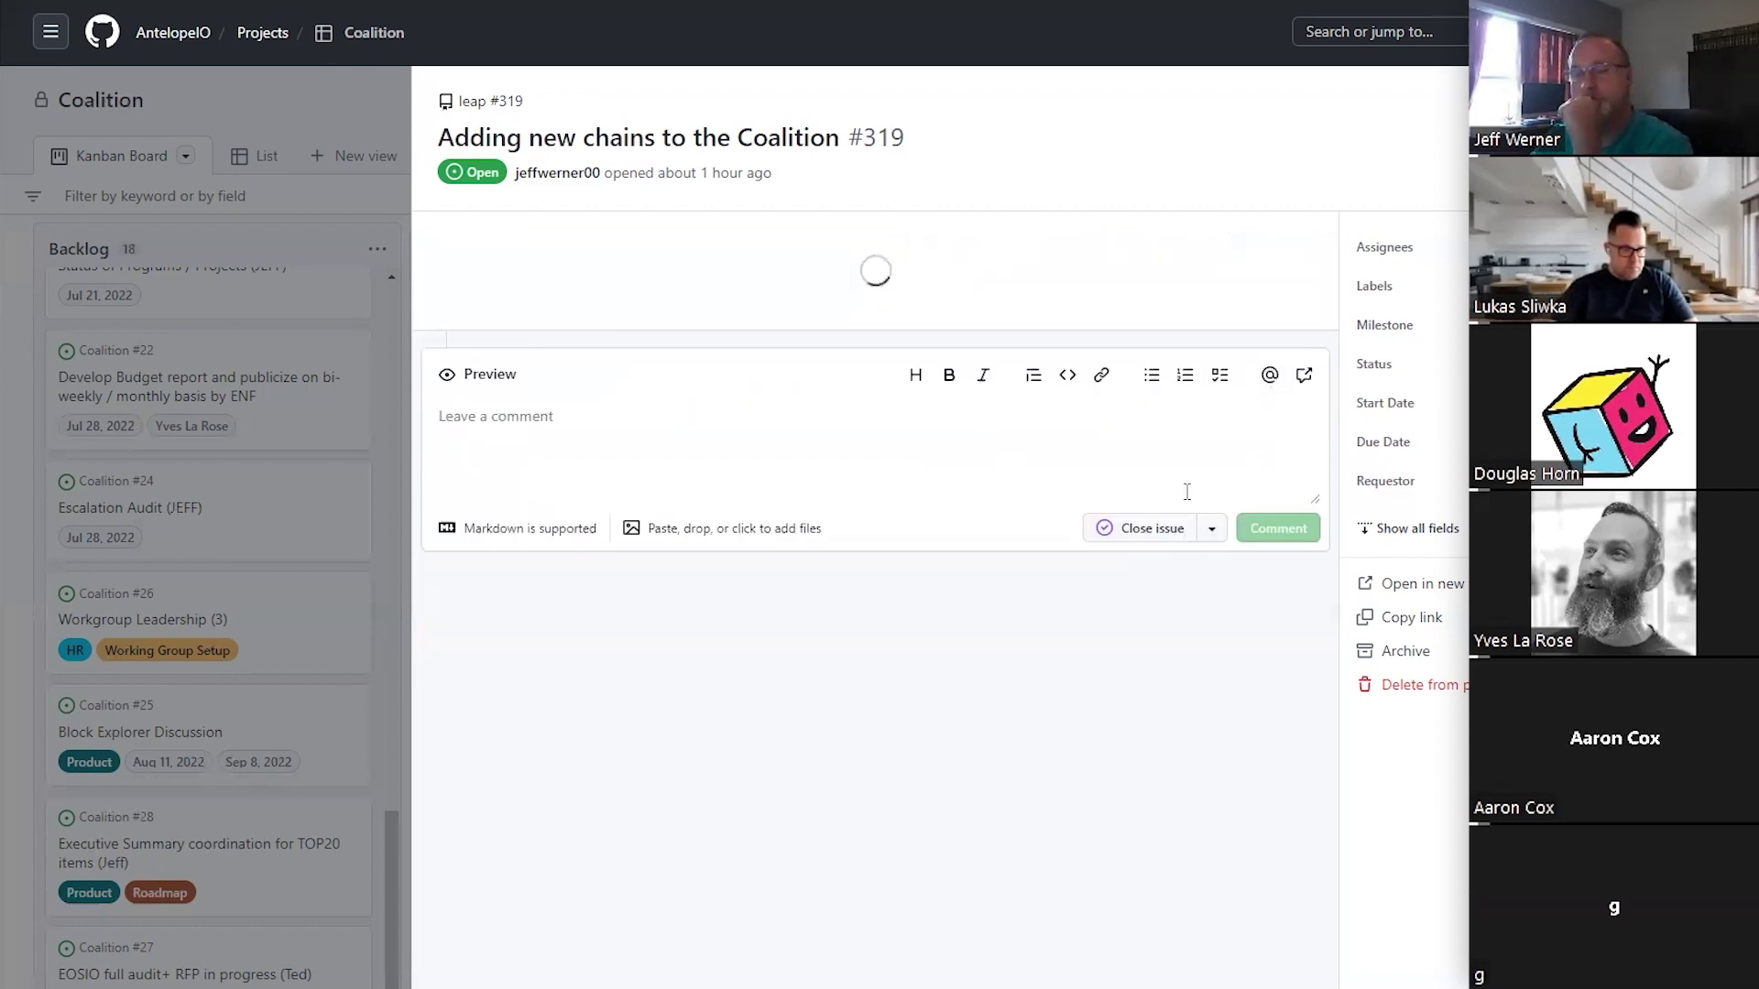
Start a new comment on issue #319 reading: need an "approval" framework to determine if a new chain qualifies.
{"action": "left_click", "coordinate": [637, 474]}
{"action": "type", "text": "need a fr"}
{"action": "key", "text": "BackSpace"}
{"action": "key", "text": "BackSpace"}
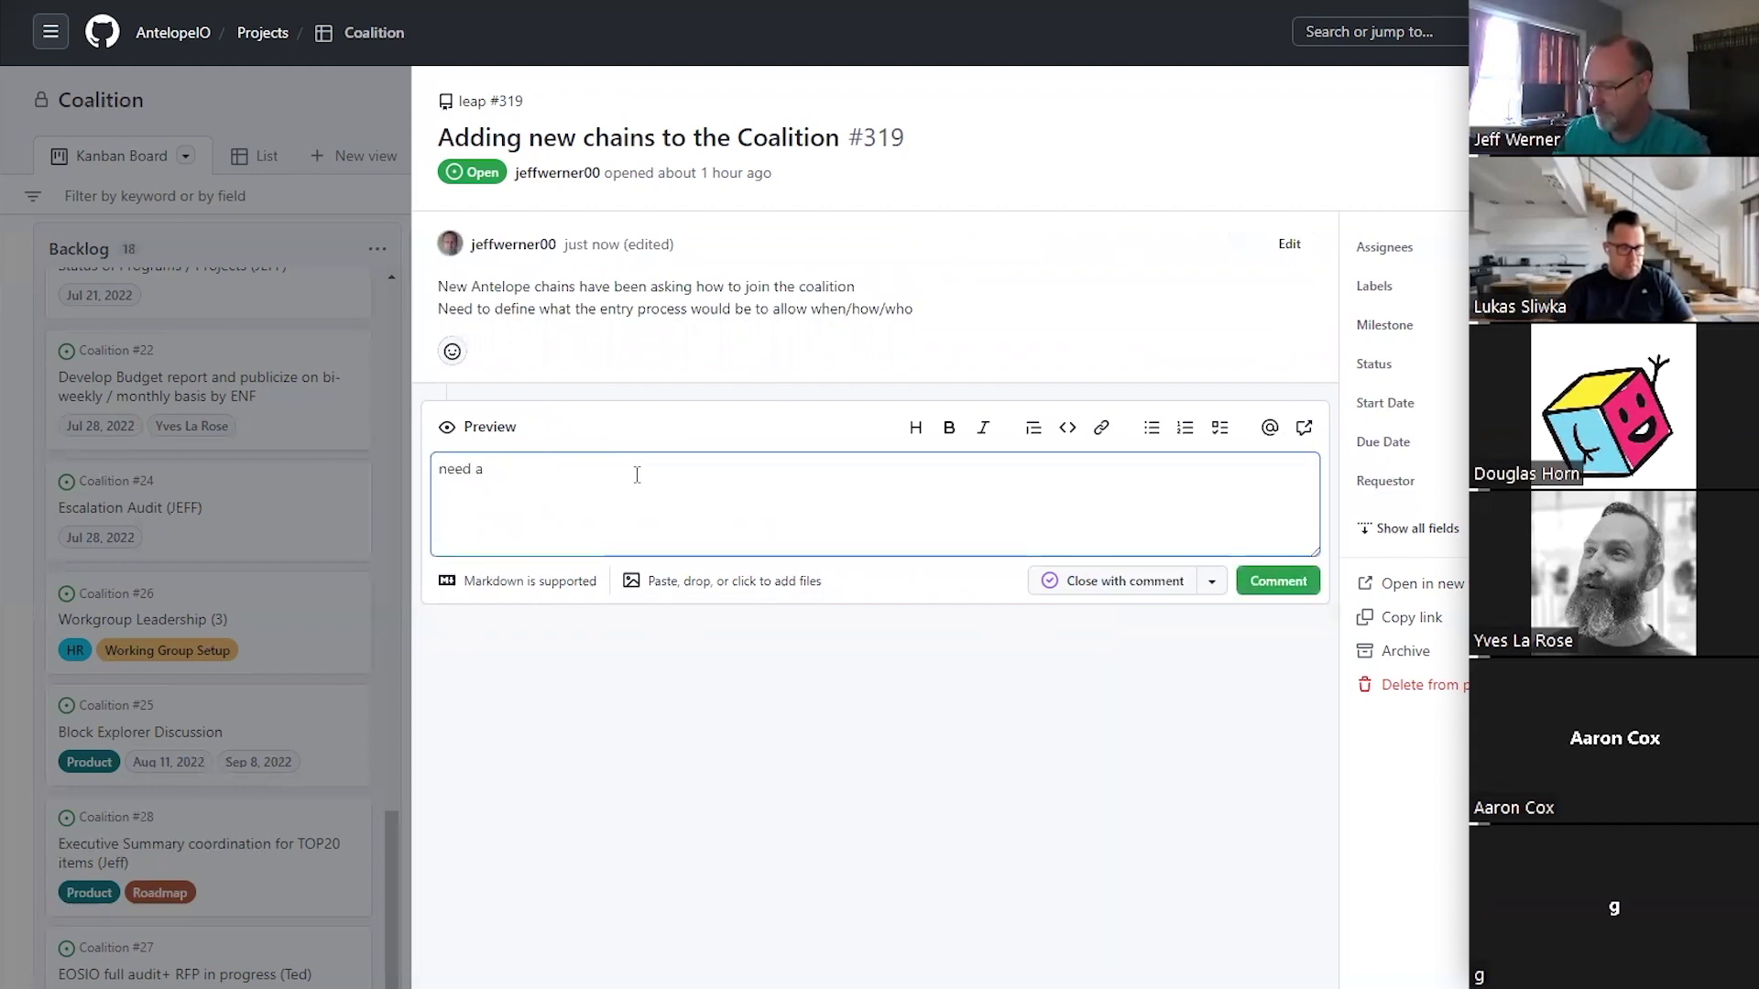
{"action": "type", "text": "n "}
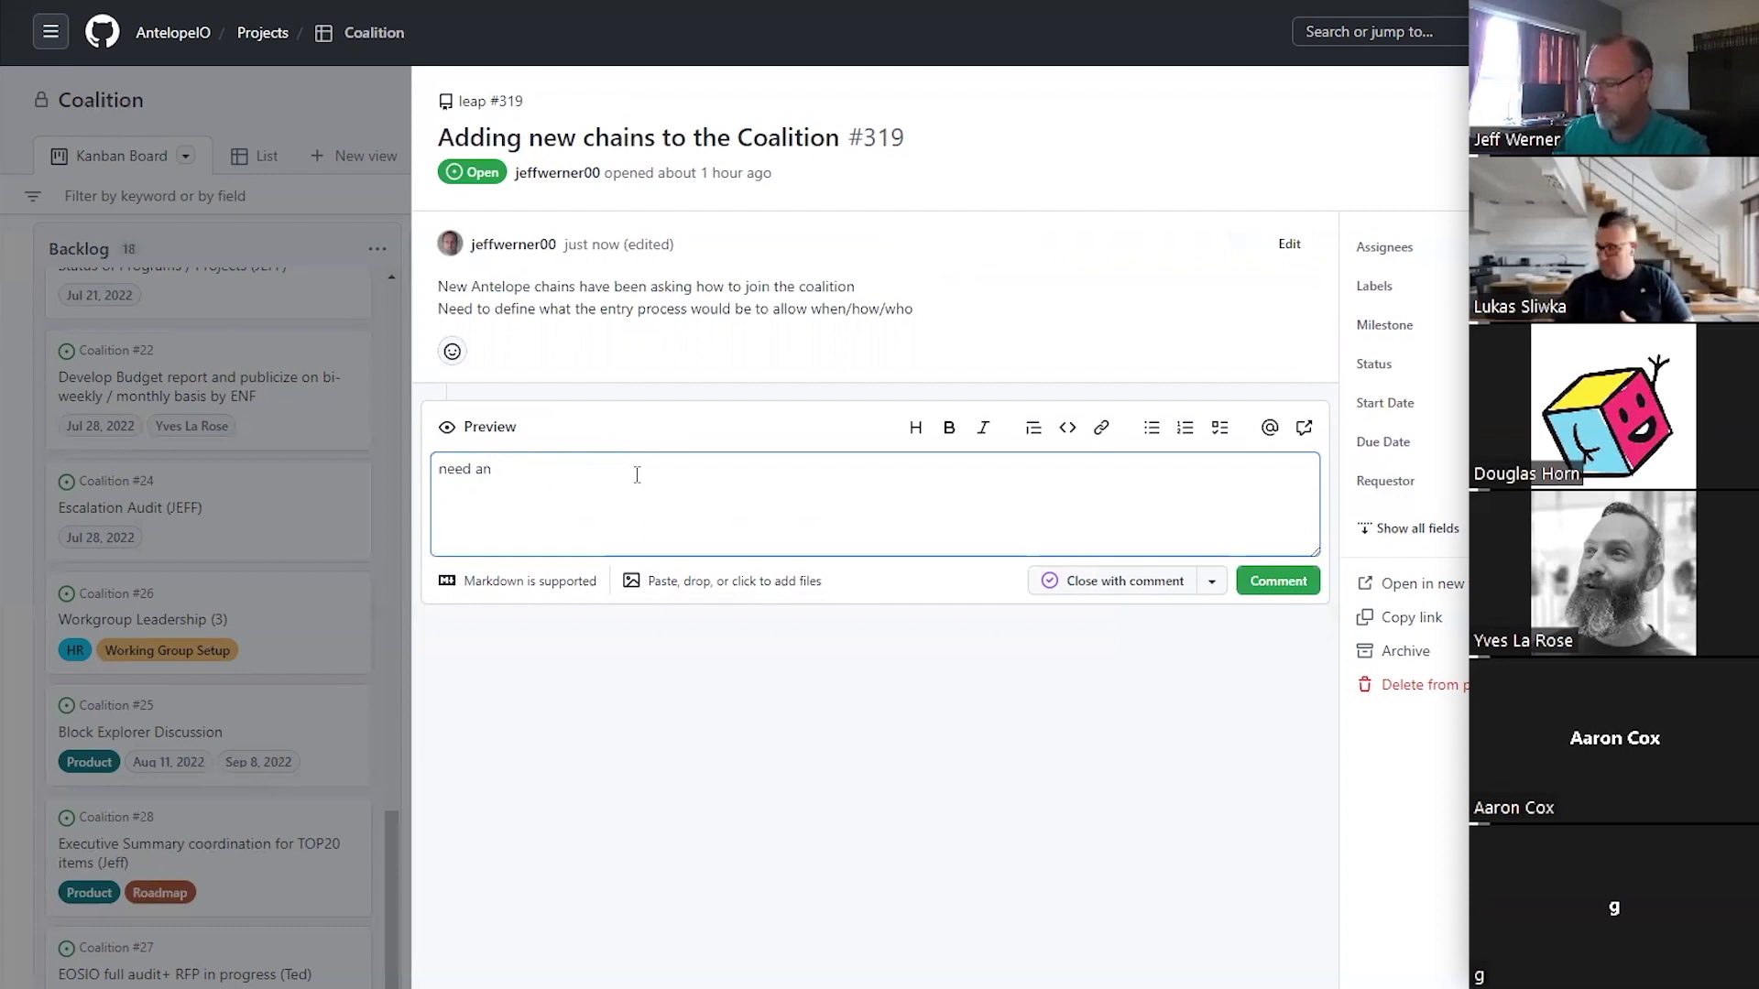
{"action": "type", "text": "\"approval"}
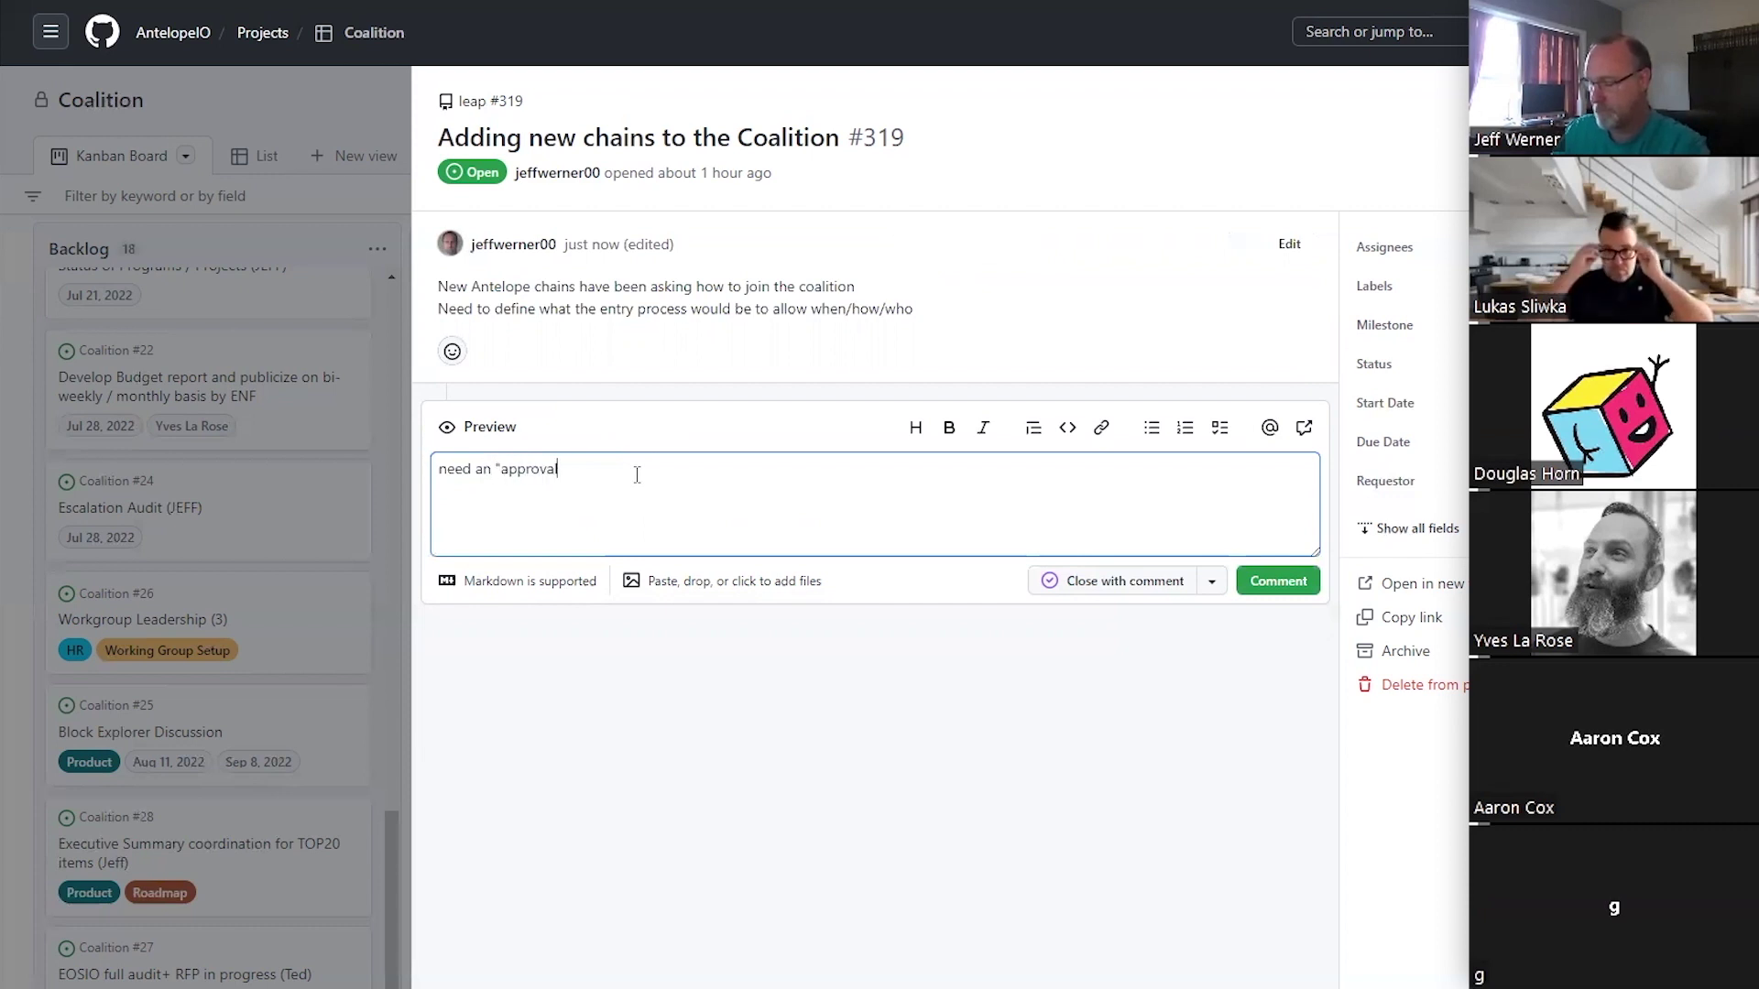
{"action": "type", "text": "\" framew"}
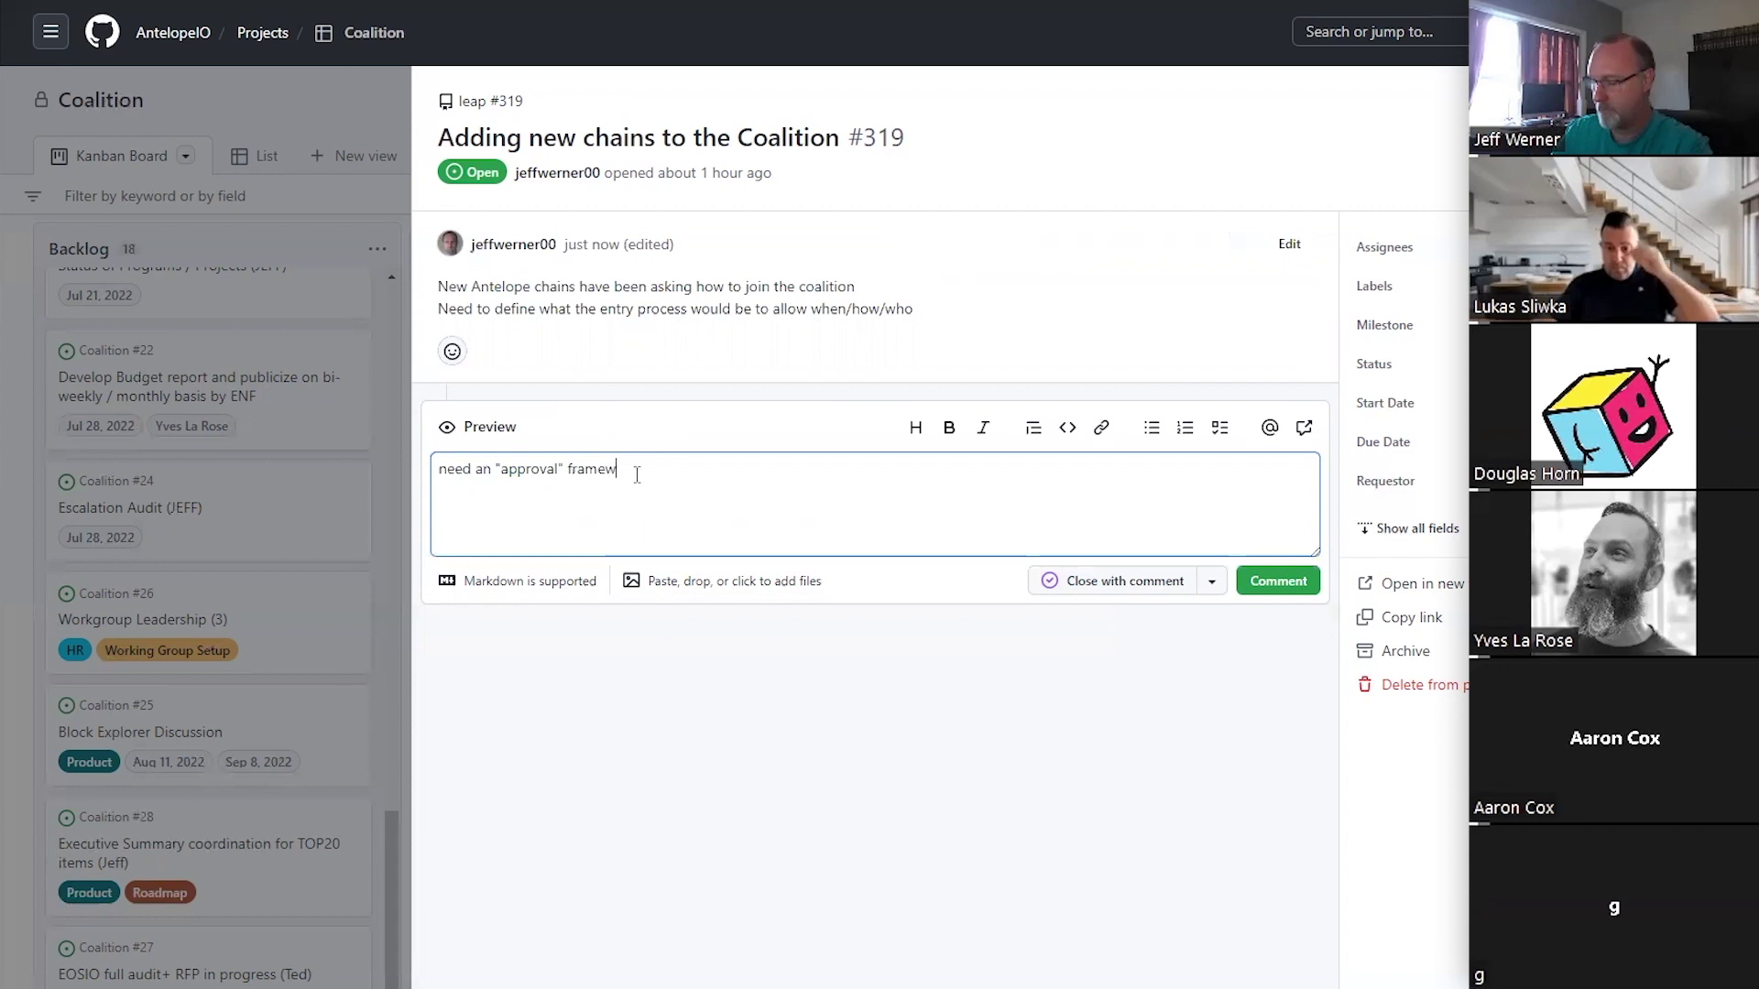
{"action": "type", "text": "ork to determine"}
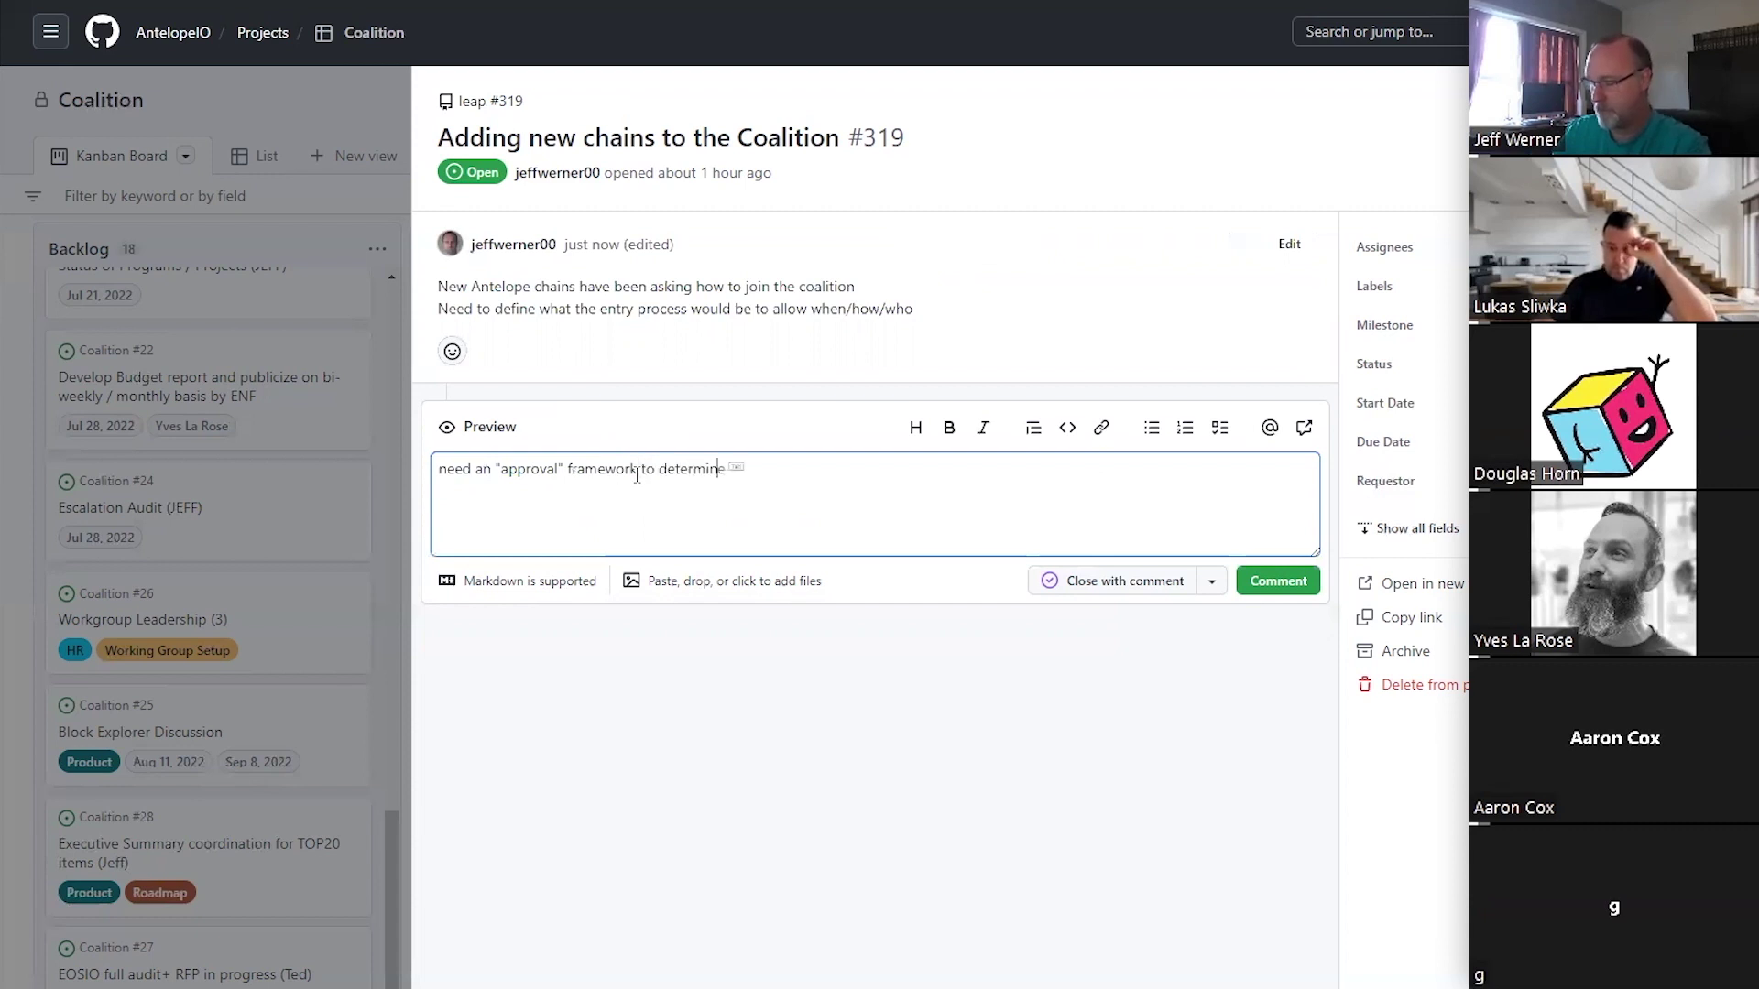
{"action": "type", "text": " if a new ch"}
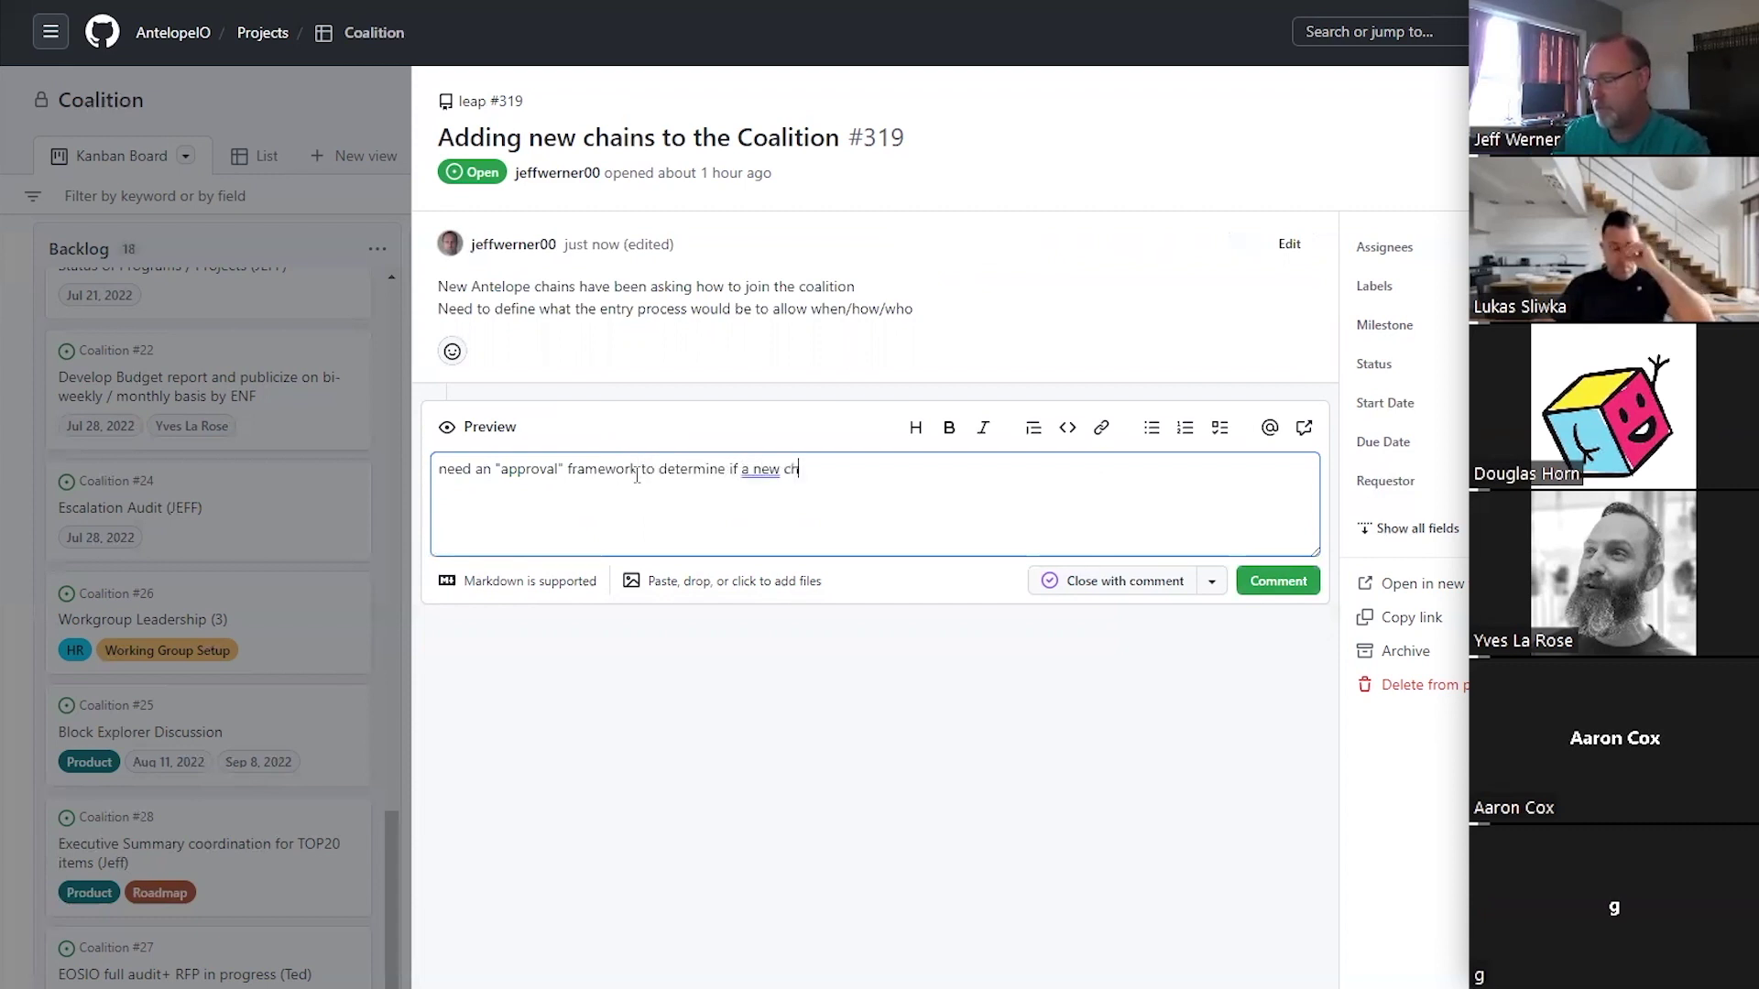
{"action": "type", "text": "ain q"}
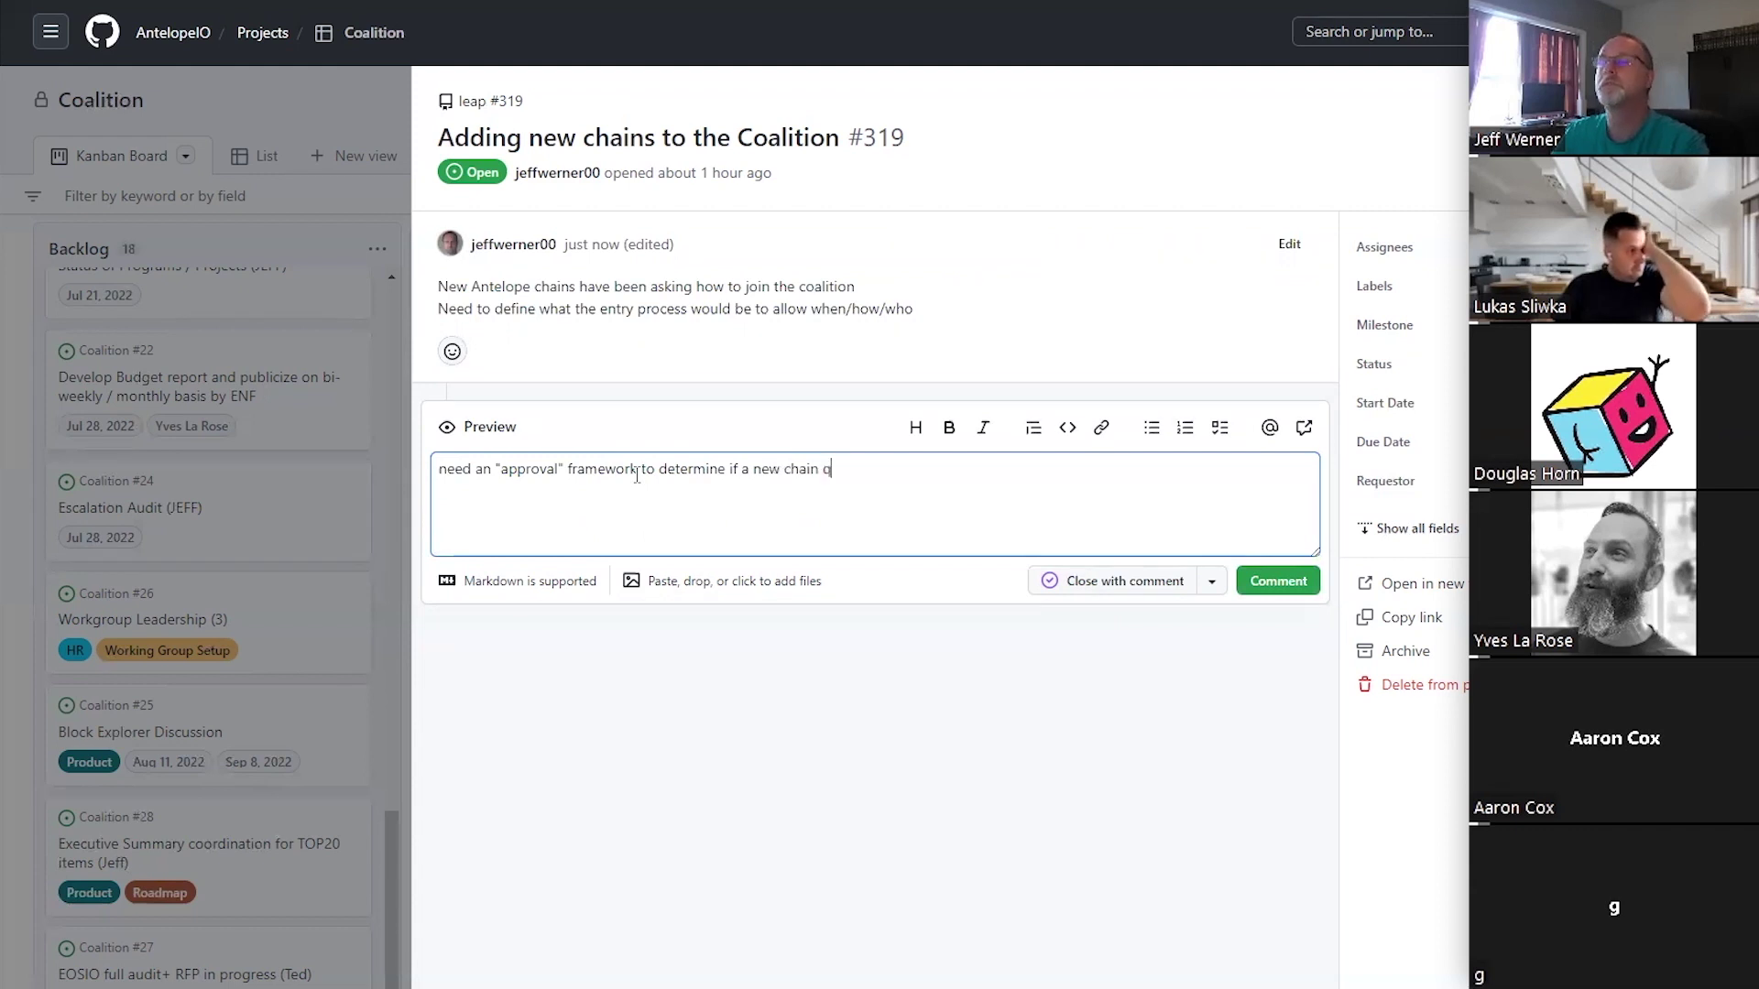
{"action": "type", "text": "ualifies"}
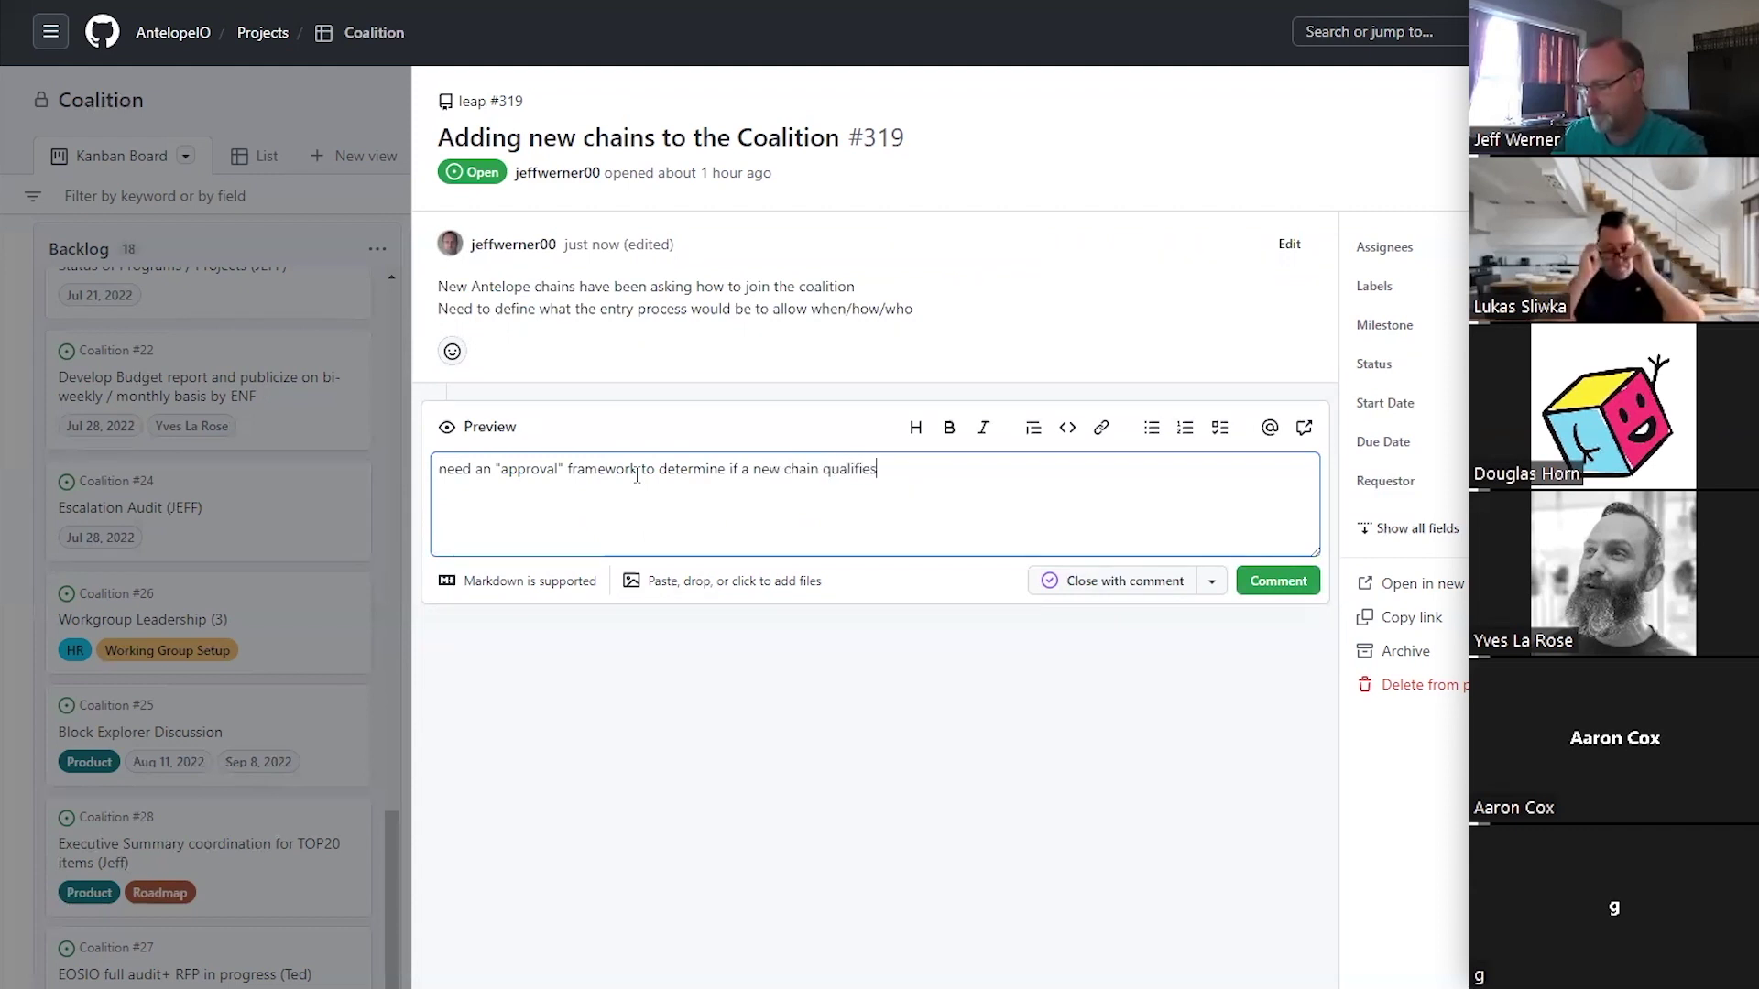
Add a second comment line, "need to revisit the financial model and impact if new chains join".
{"action": "key", "text": "Return"}
{"action": "type", "text": "nee"}
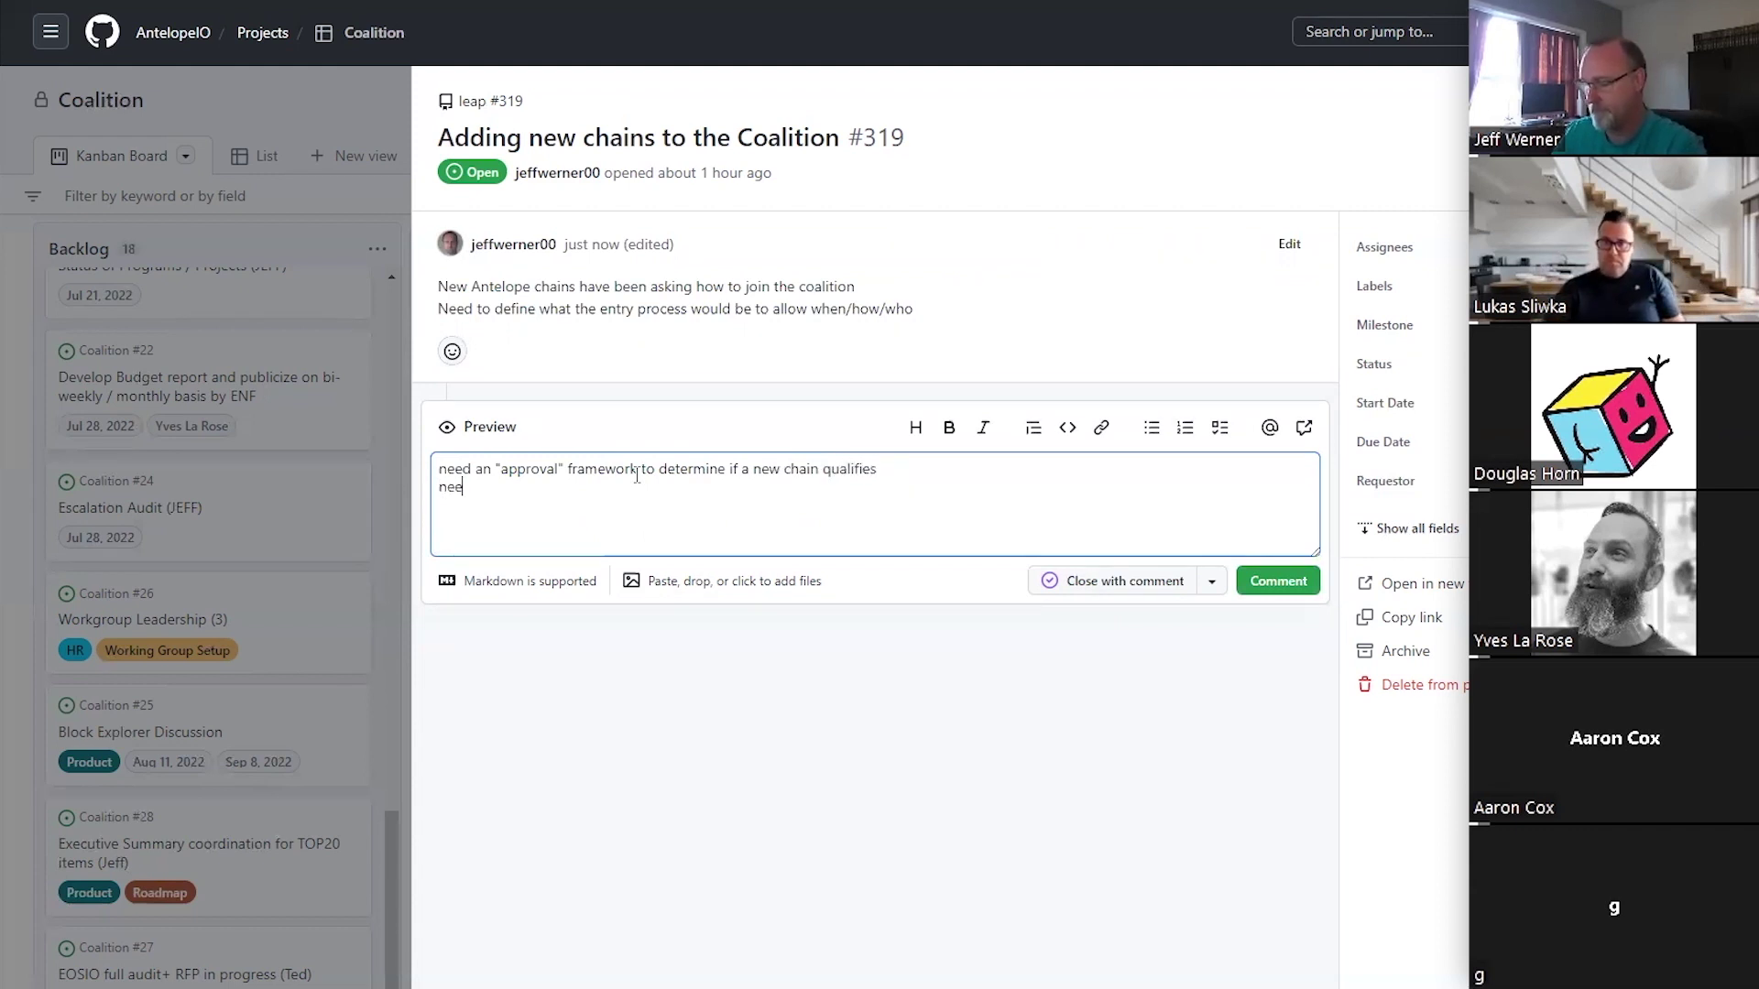
{"action": "type", "text": "d to re"}
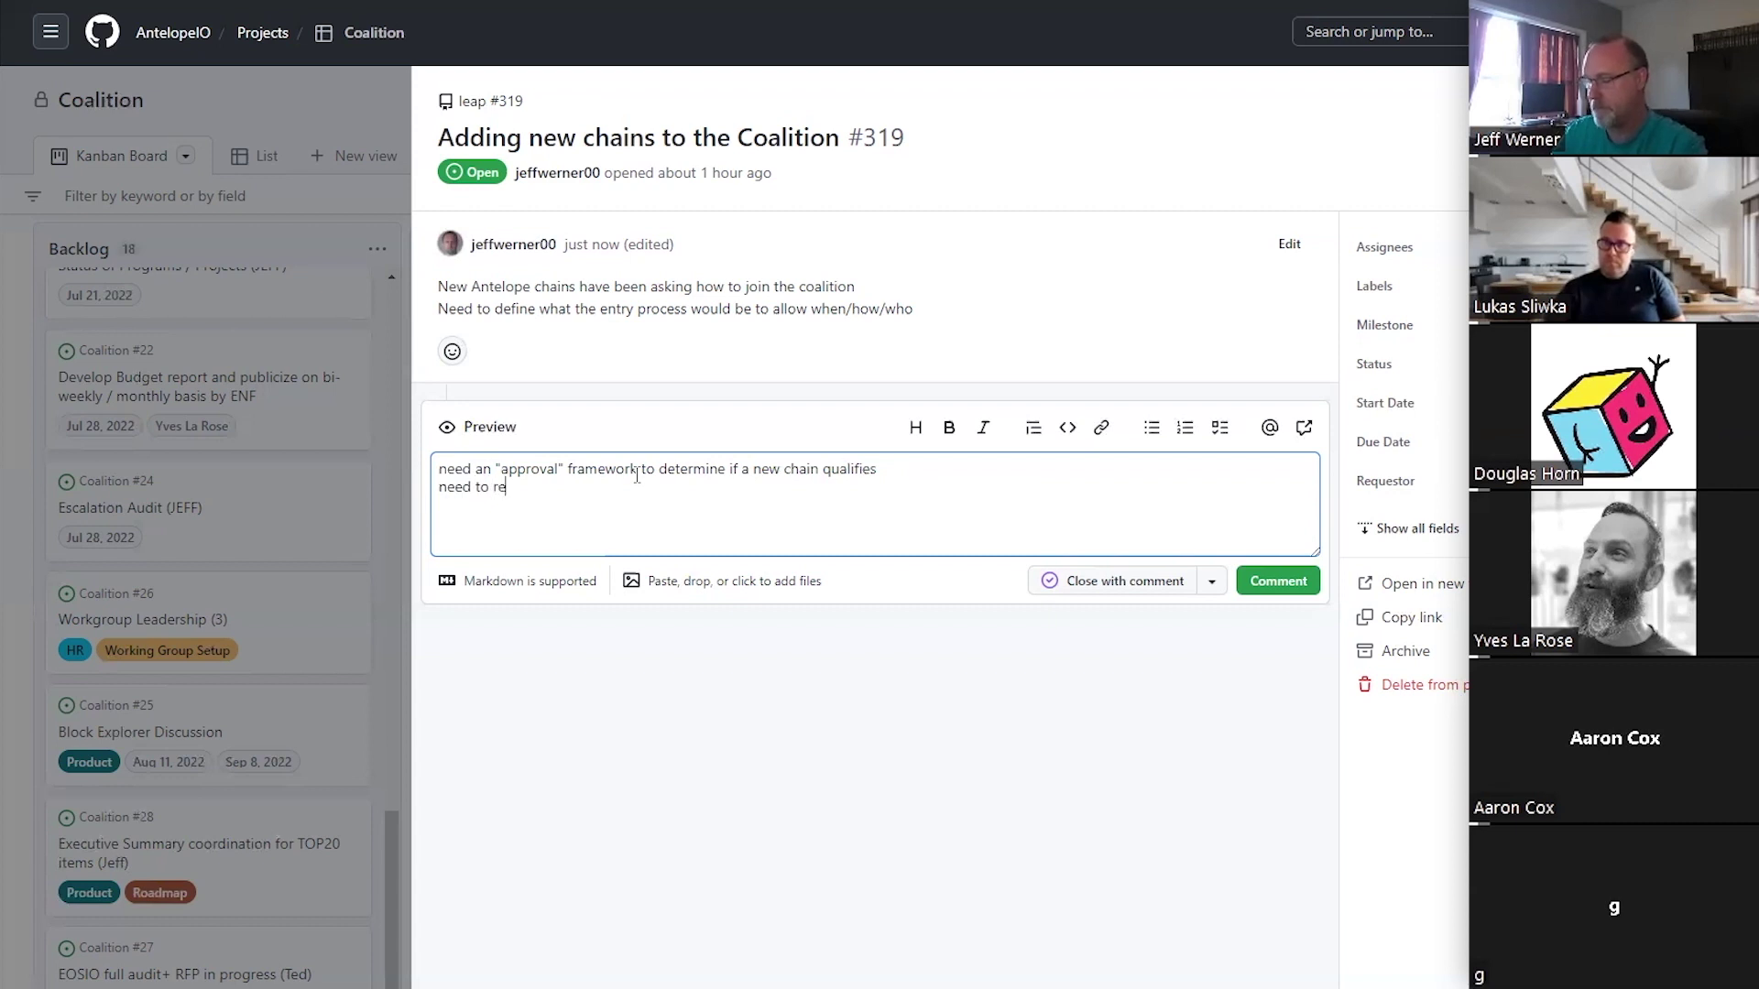
{"action": "type", "text": "visit the finani"}
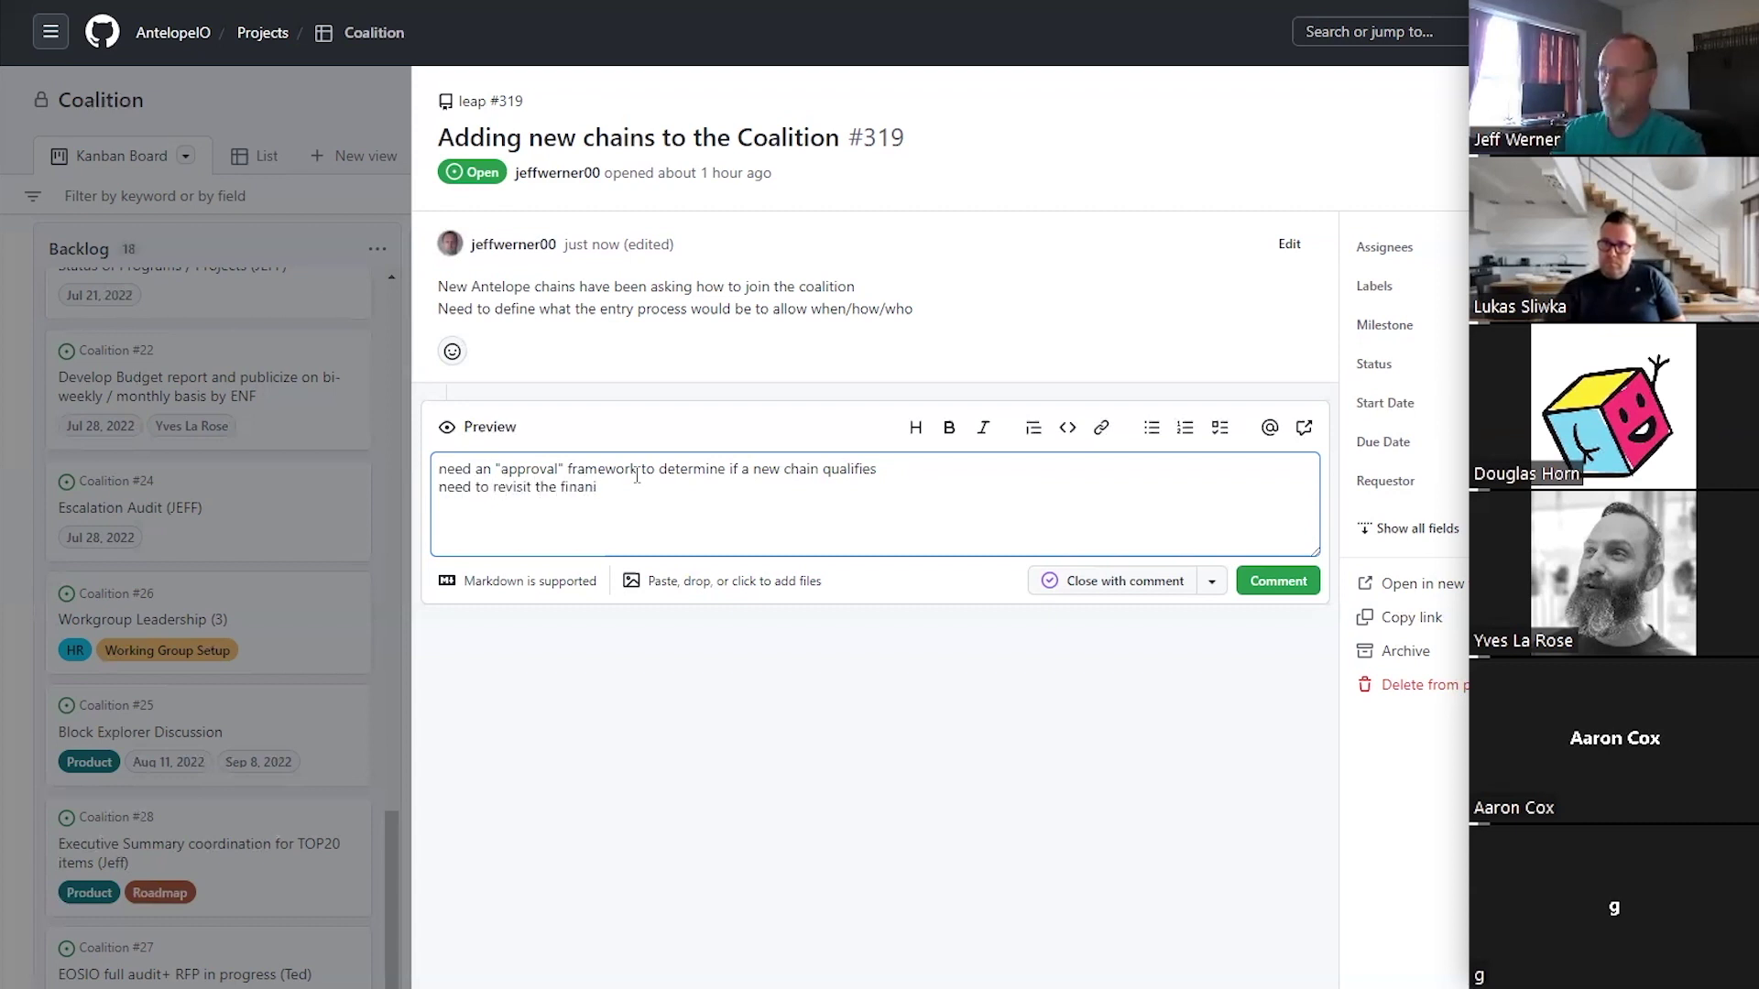
{"action": "key", "text": "BackSpace"}
{"action": "type", "text": "cial model"}
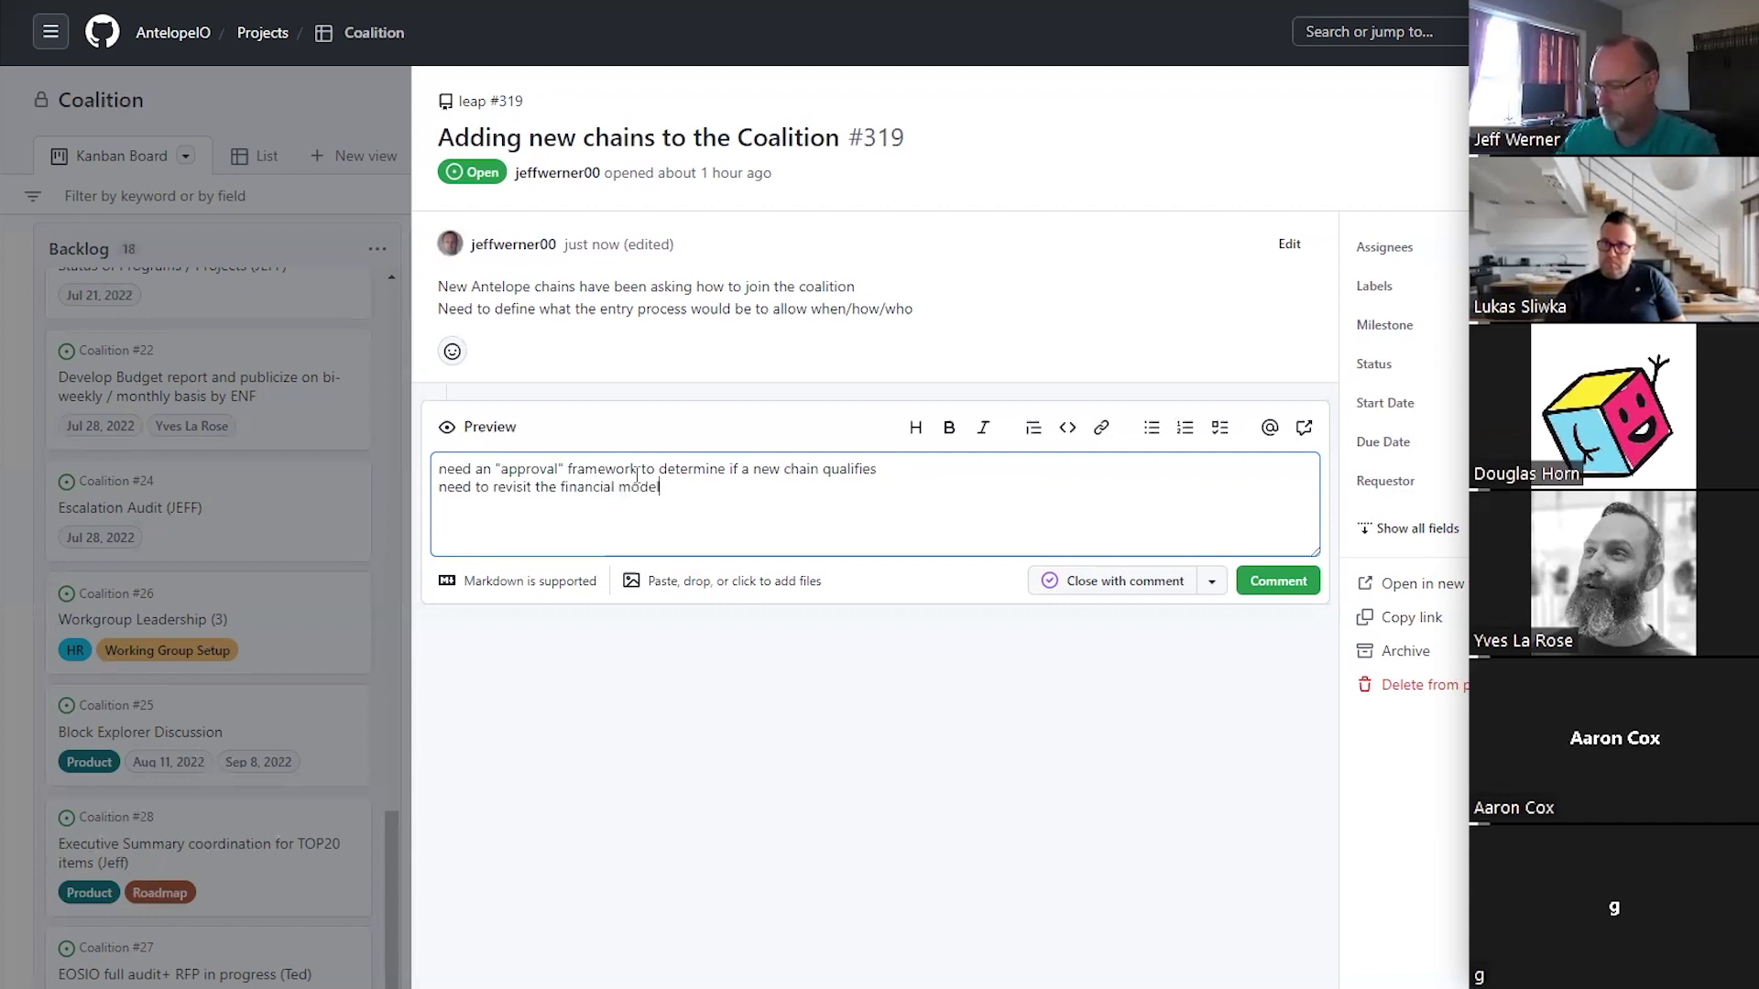
{"action": "type", "text": " and impact"}
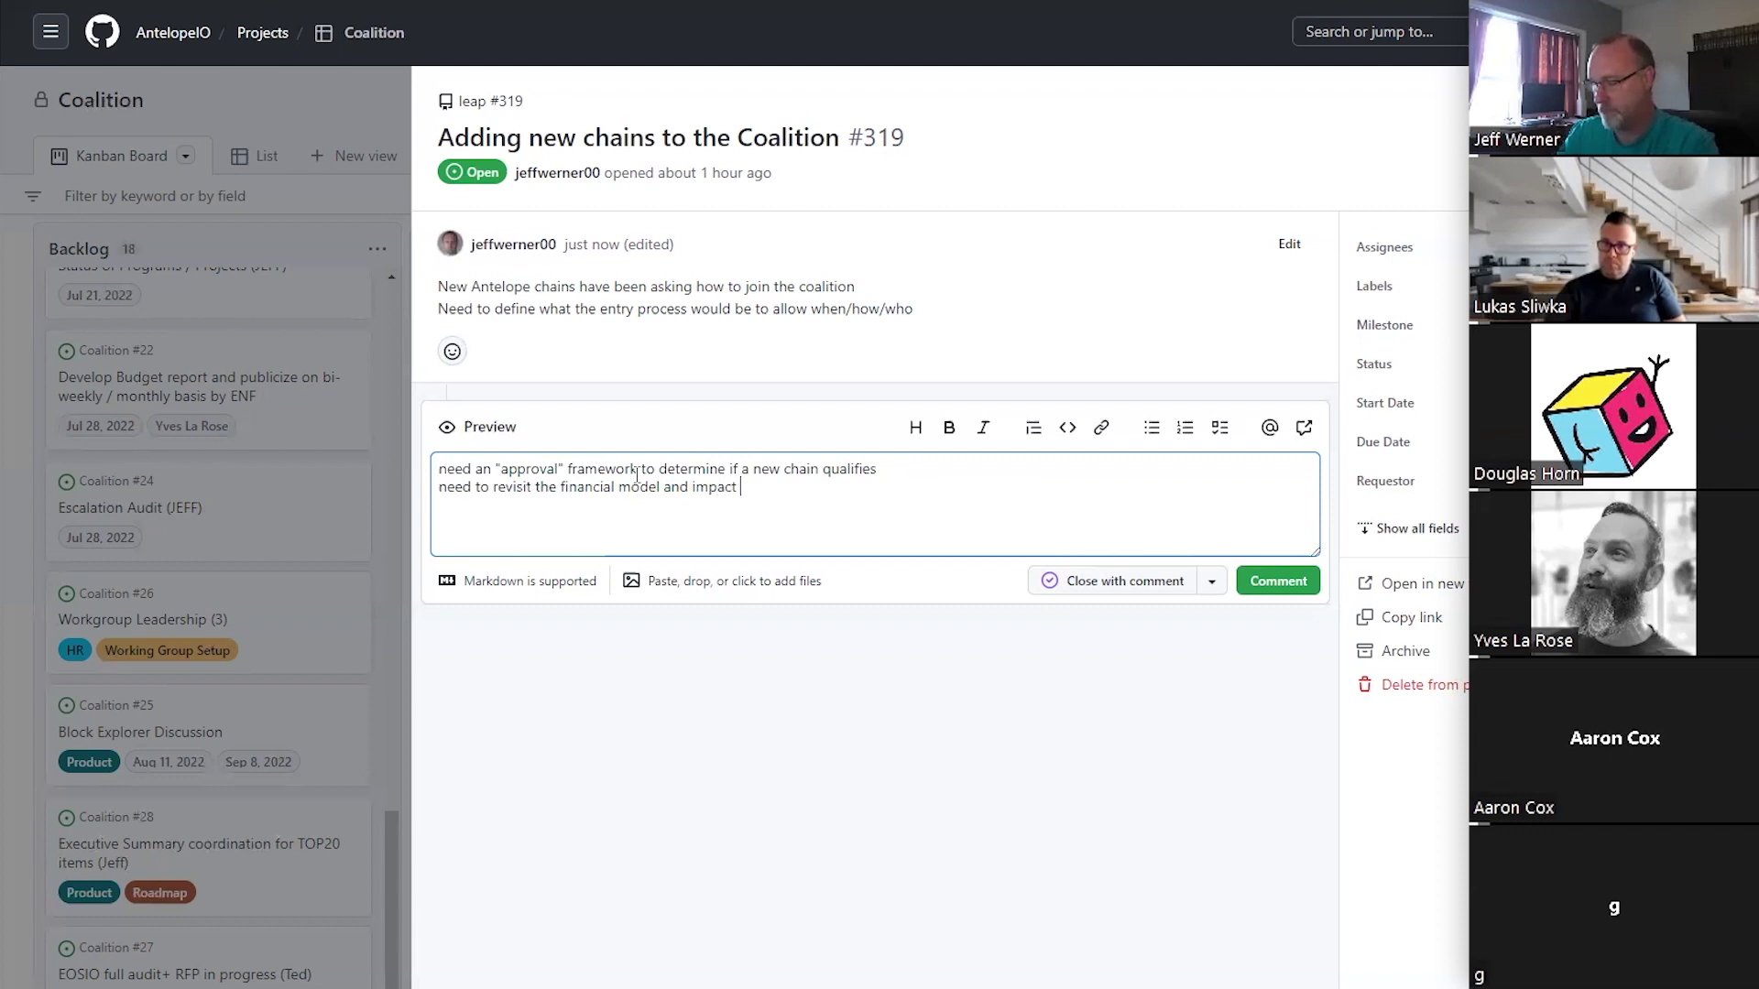
{"action": "type", "text": " if new chains join"}
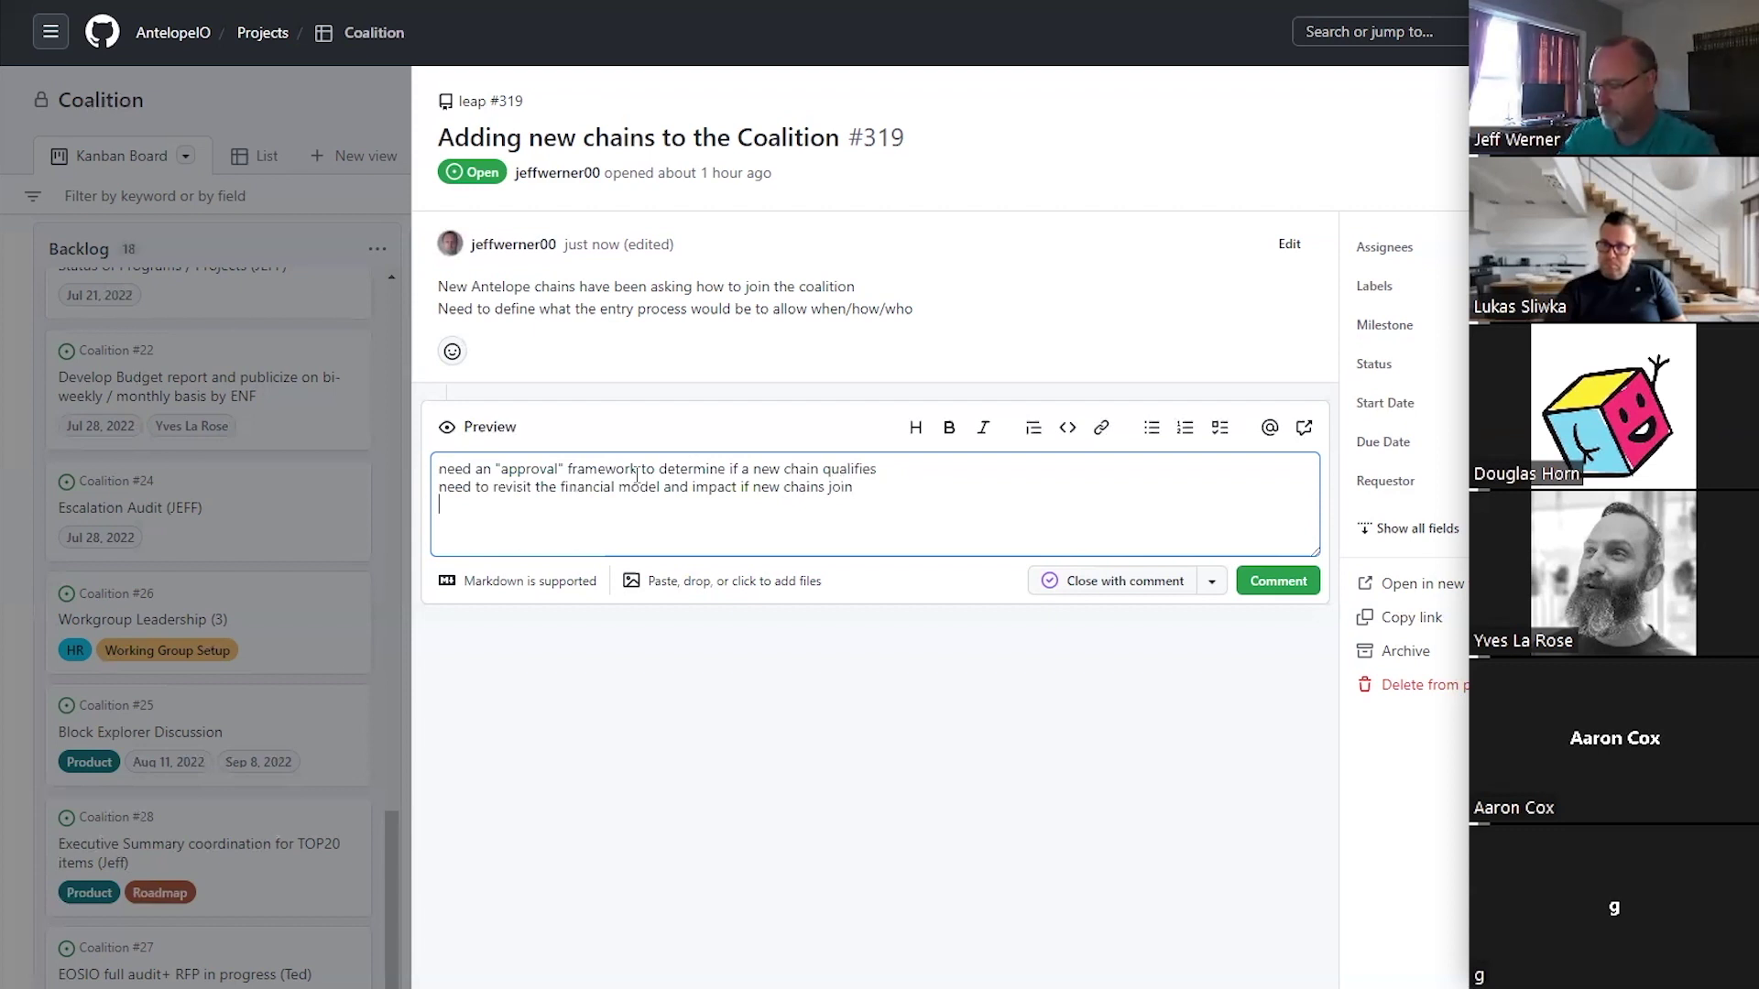
Add the comment line "how do new chains impact the governance model (30/30/20/20)", correcting the spelling of "governance".
{"action": "type", "text": "how do new chains"}
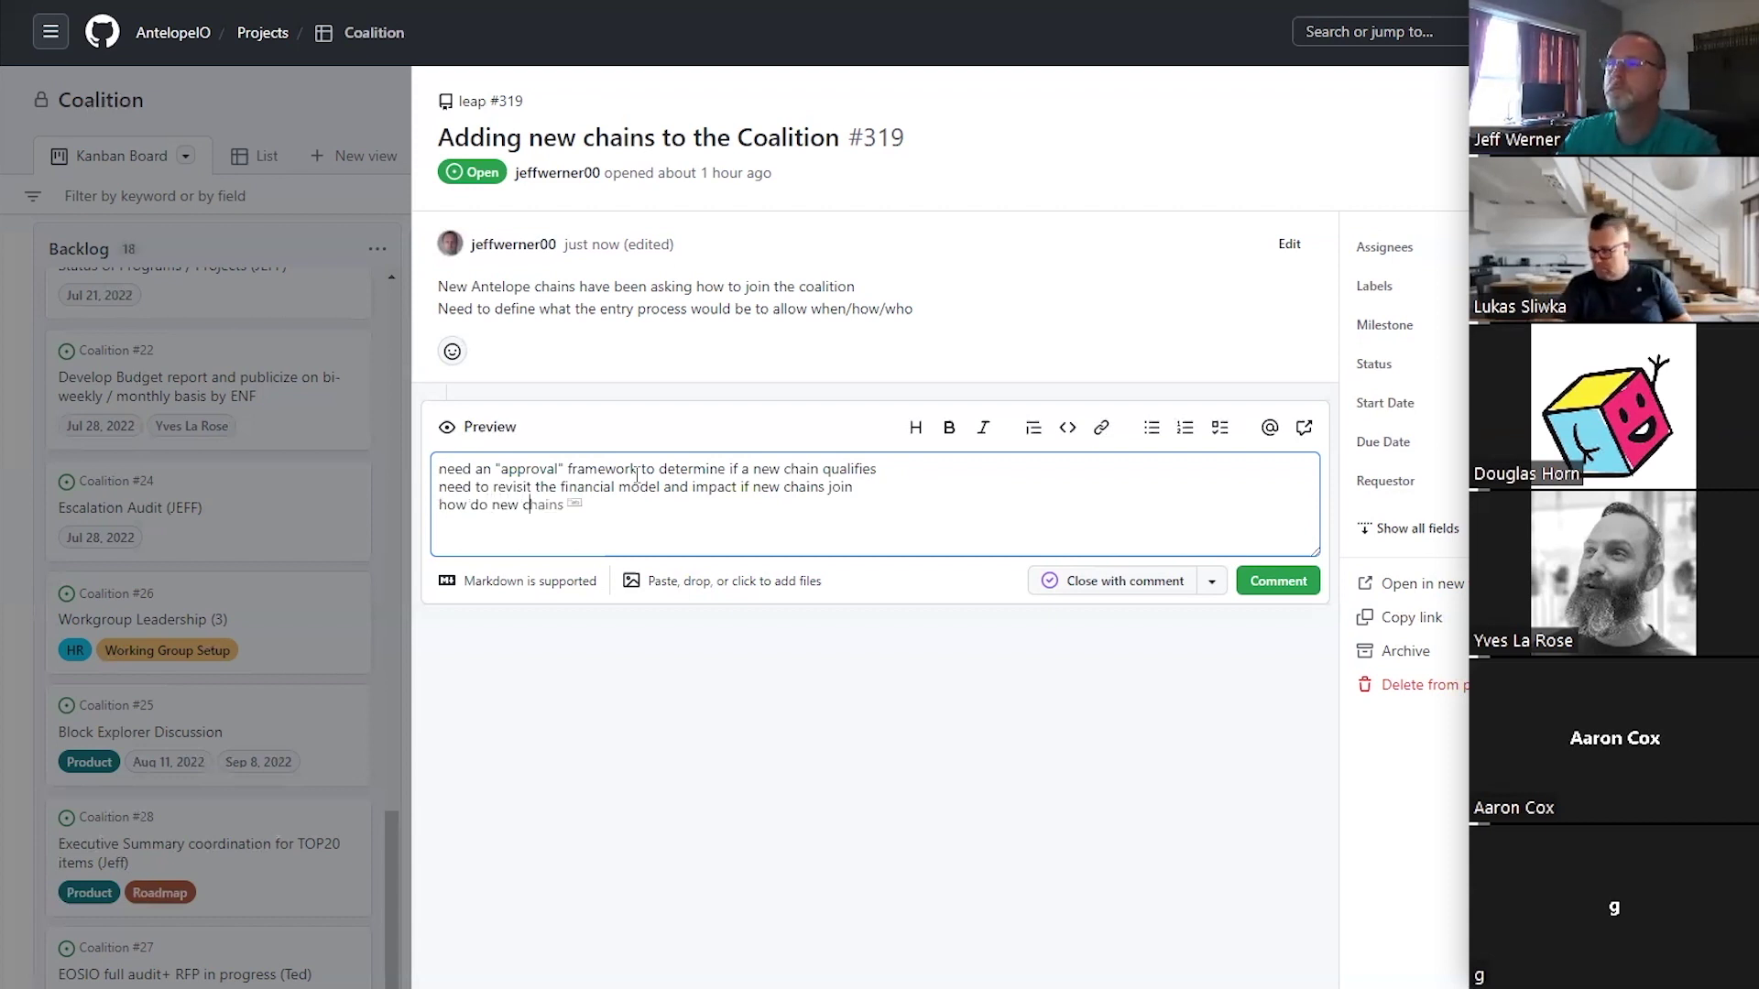
{"action": "type", "text": " impact y"}
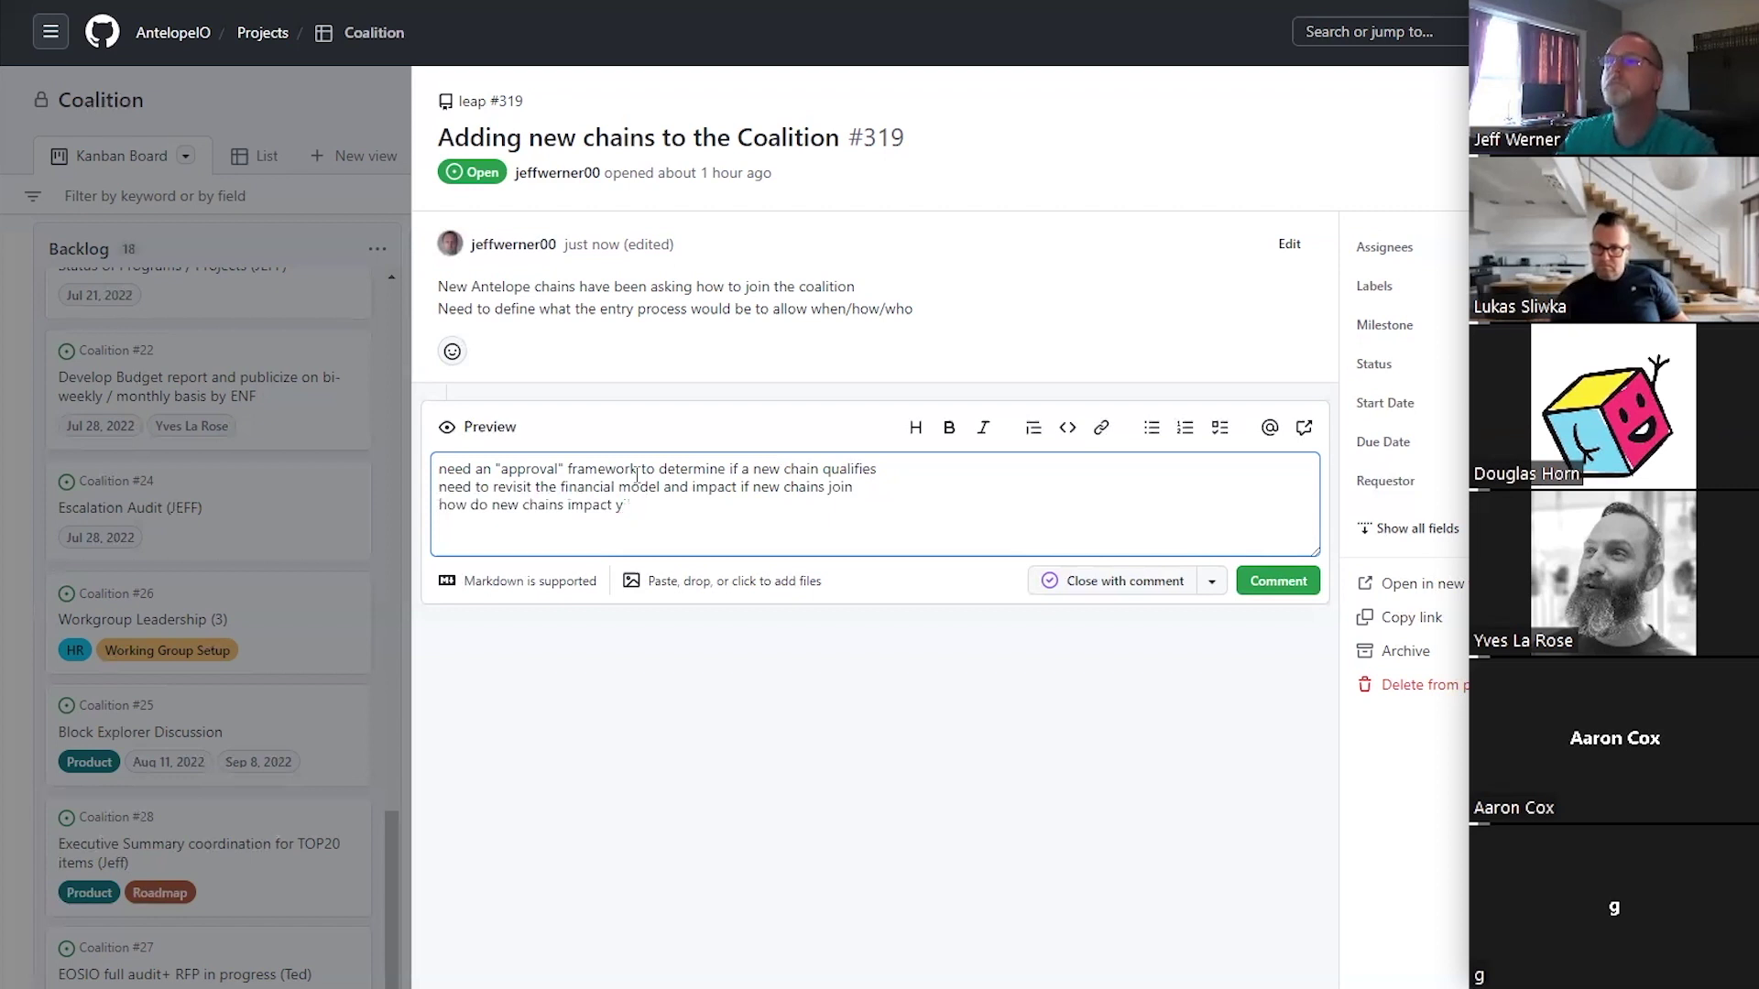
{"action": "type", "text": "jhethe gover"}
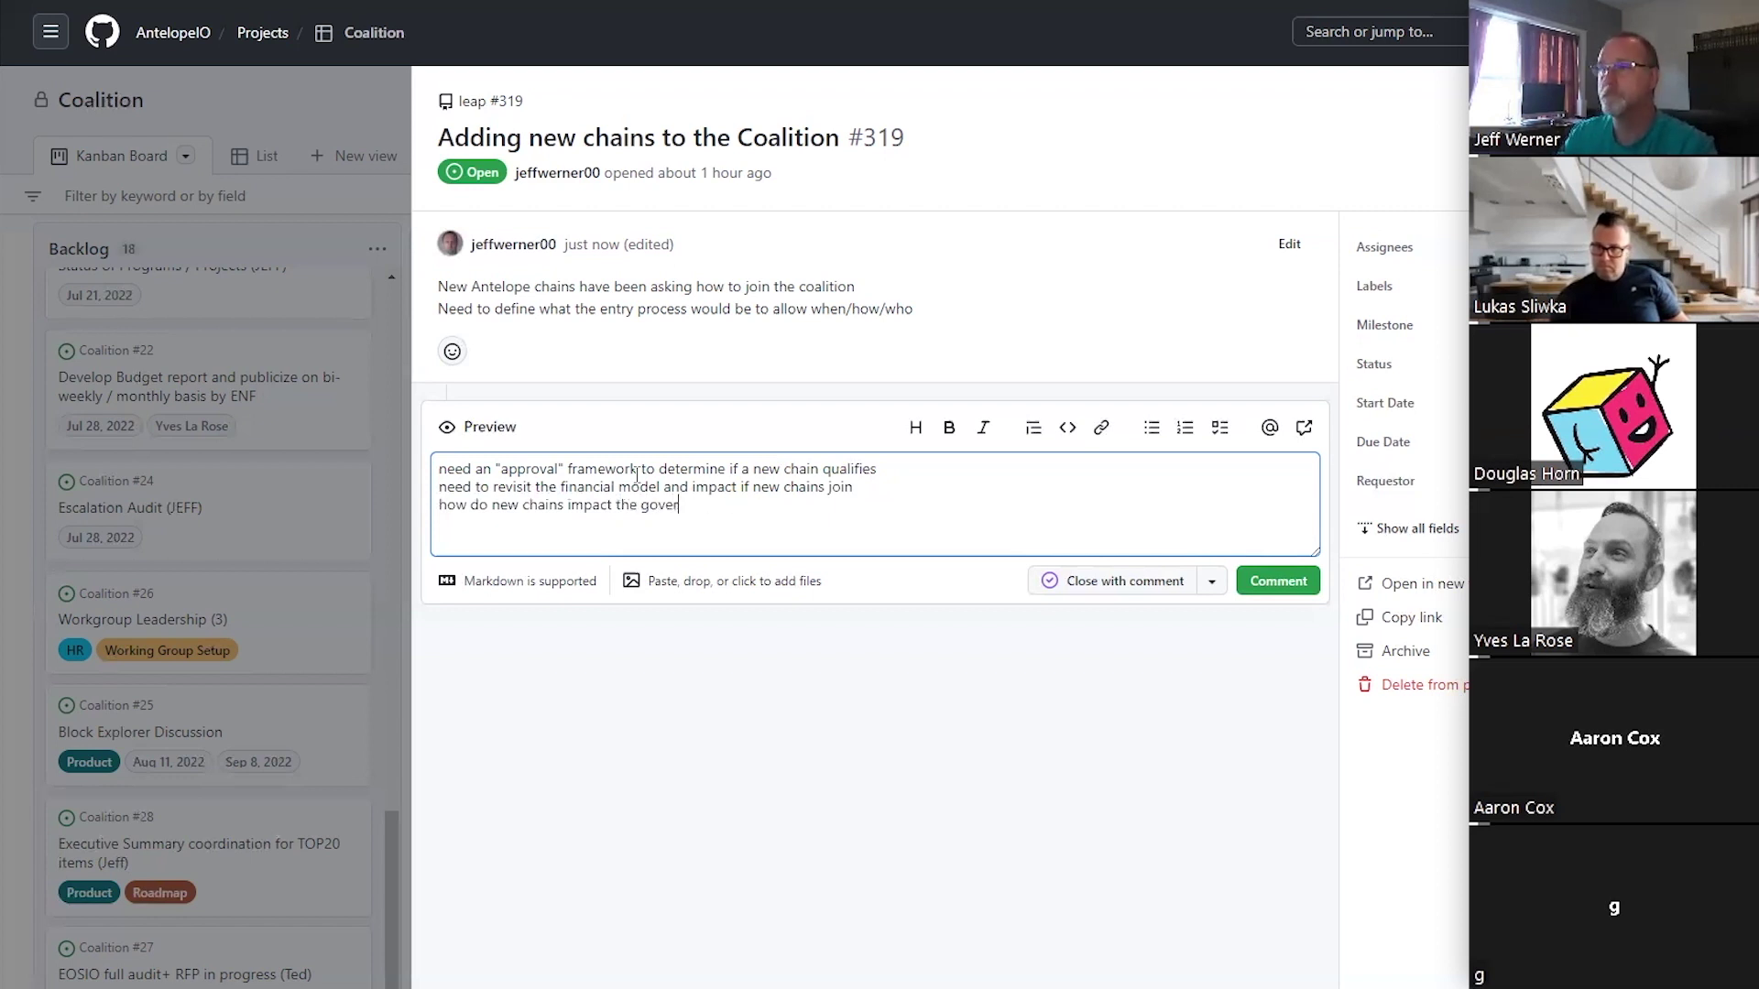
{"action": "type", "text": "ance"}
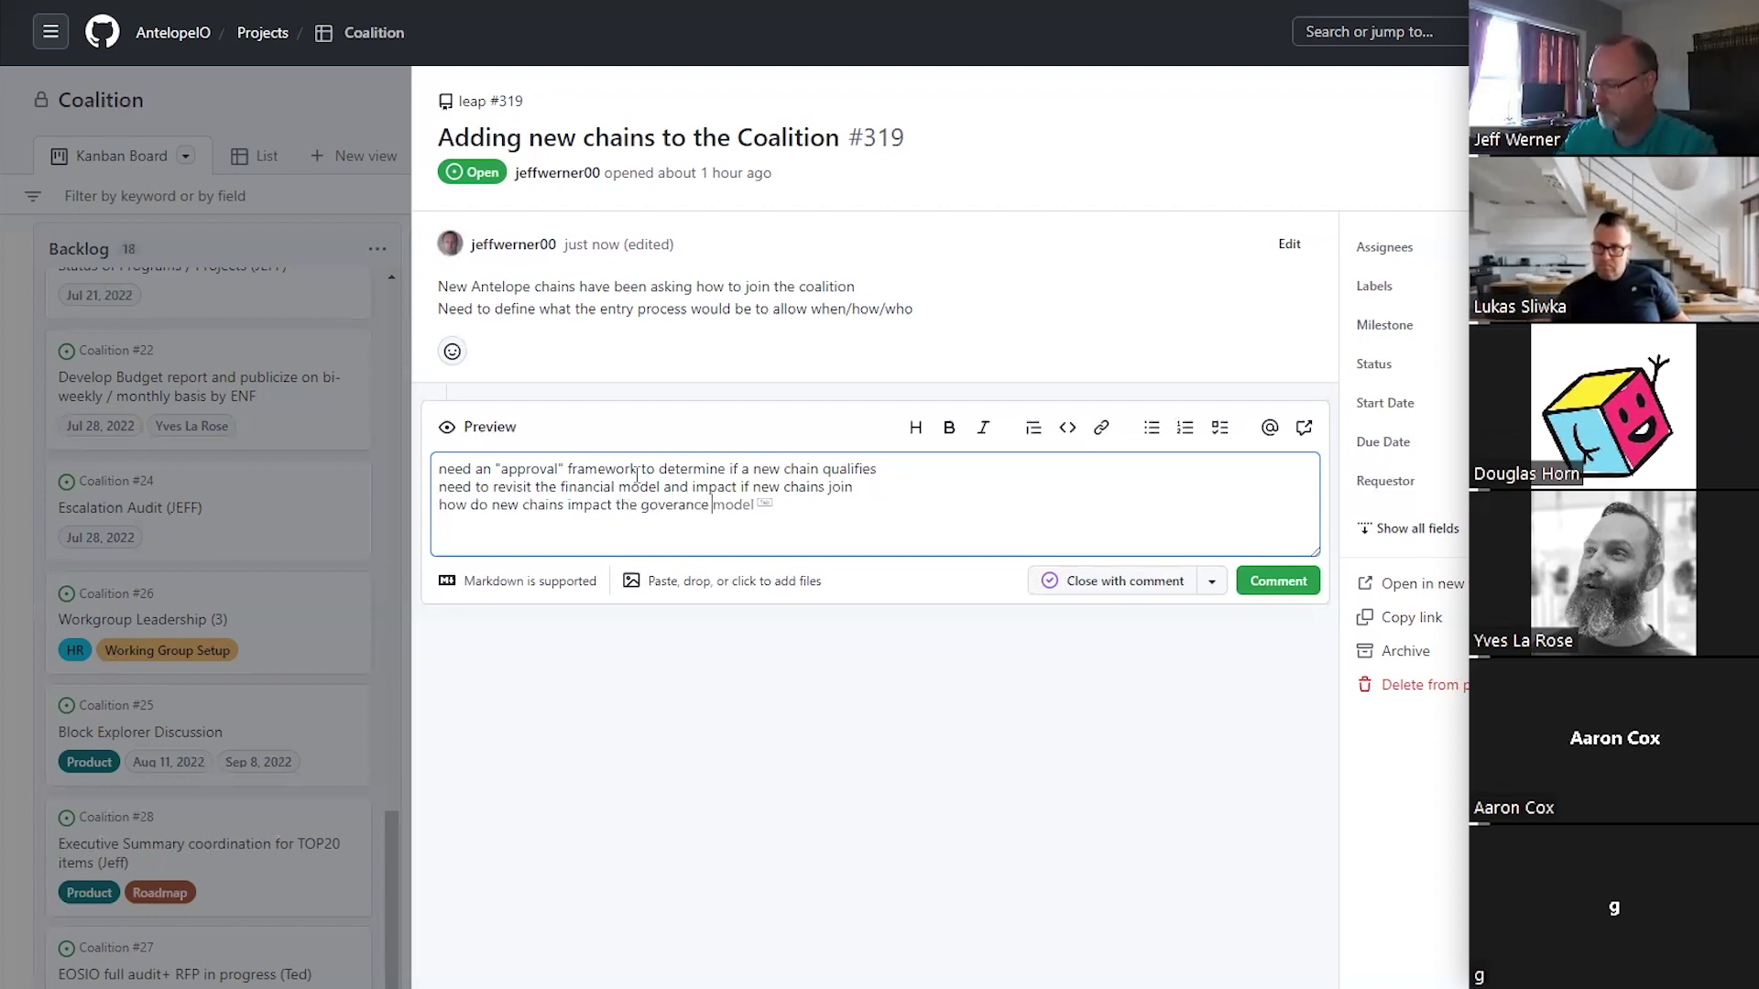
{"action": "key", "text": "Tab"}
{"action": "type", "text": "(30/30/20/20"}
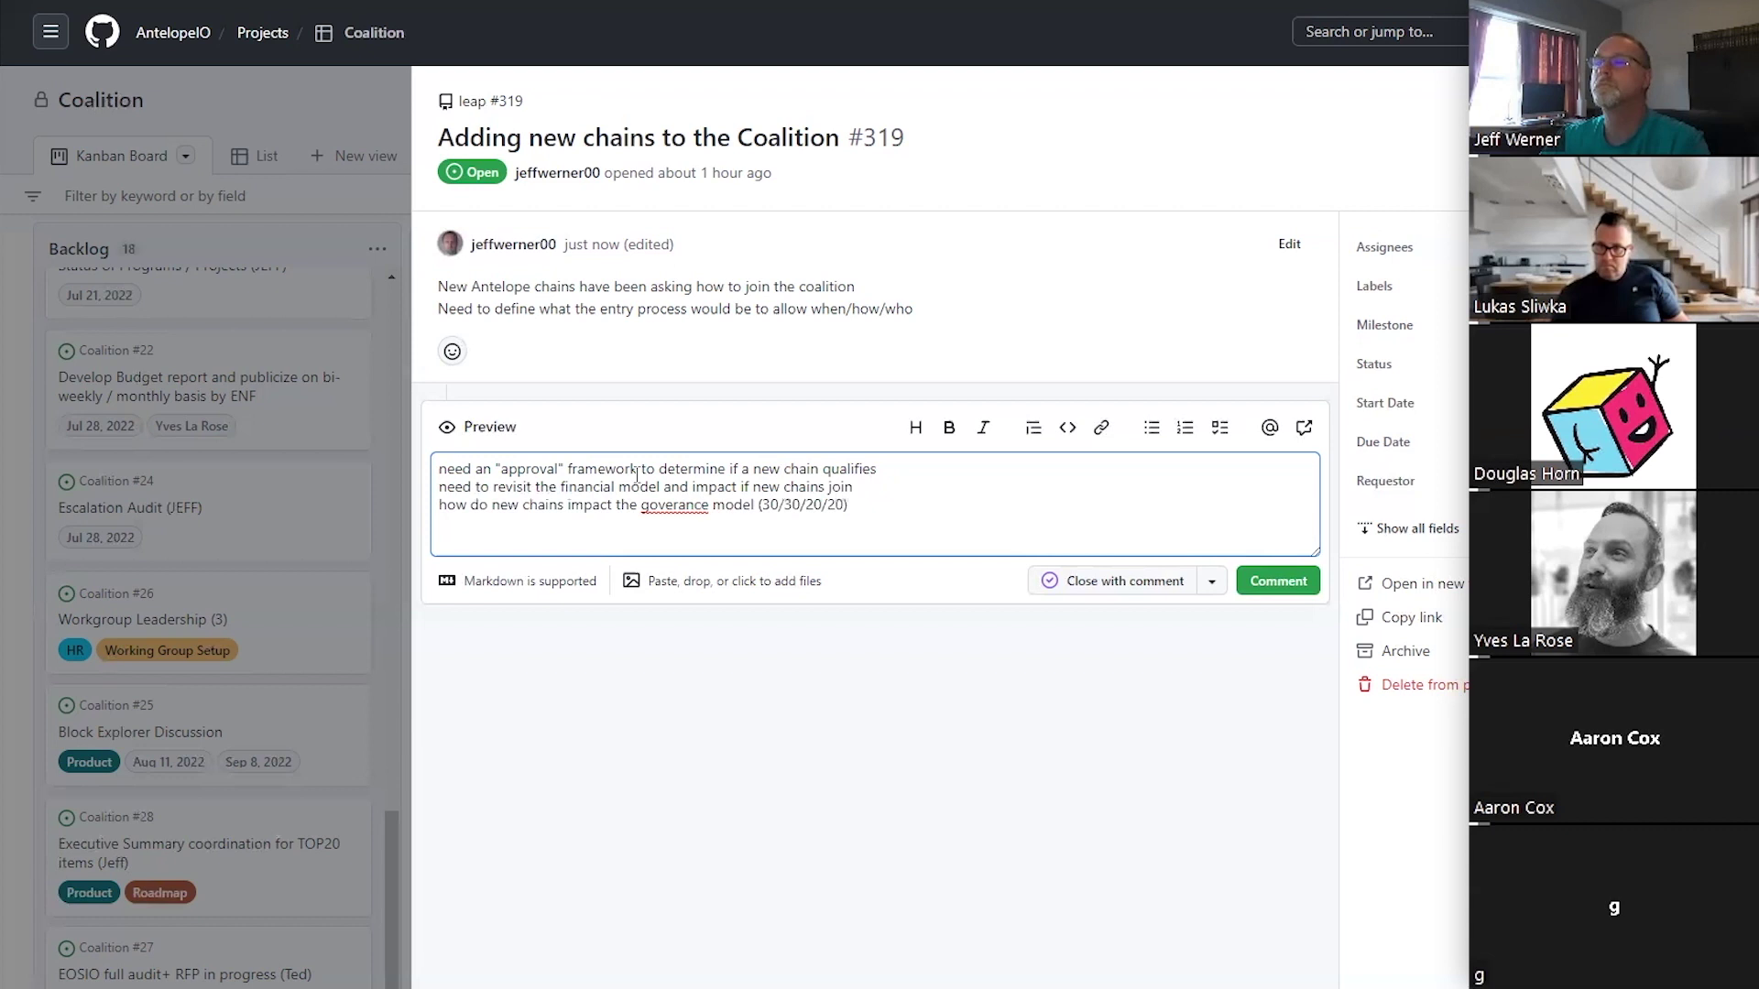
{"action": "right_click", "coordinate": [677, 507]}
{"action": "left_click", "coordinate": [747, 524]}
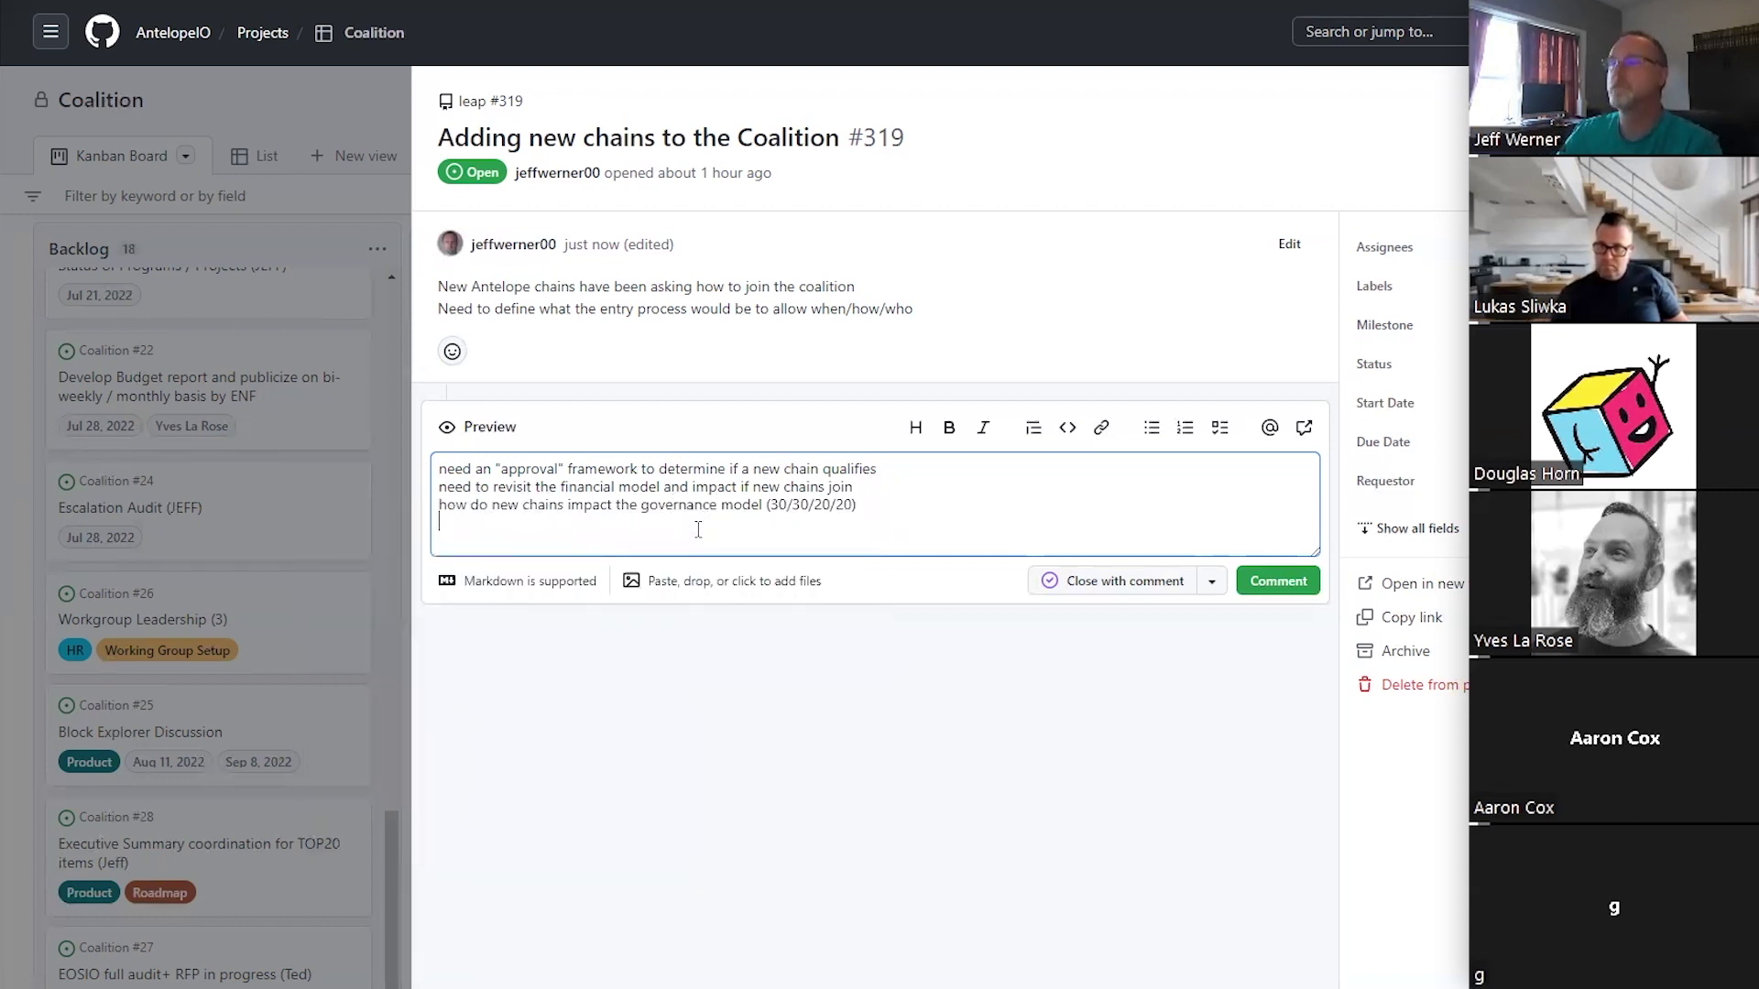
Append "(including buy in fee)" to the comment line about the financial model.
{"action": "key", "text": "Left"}
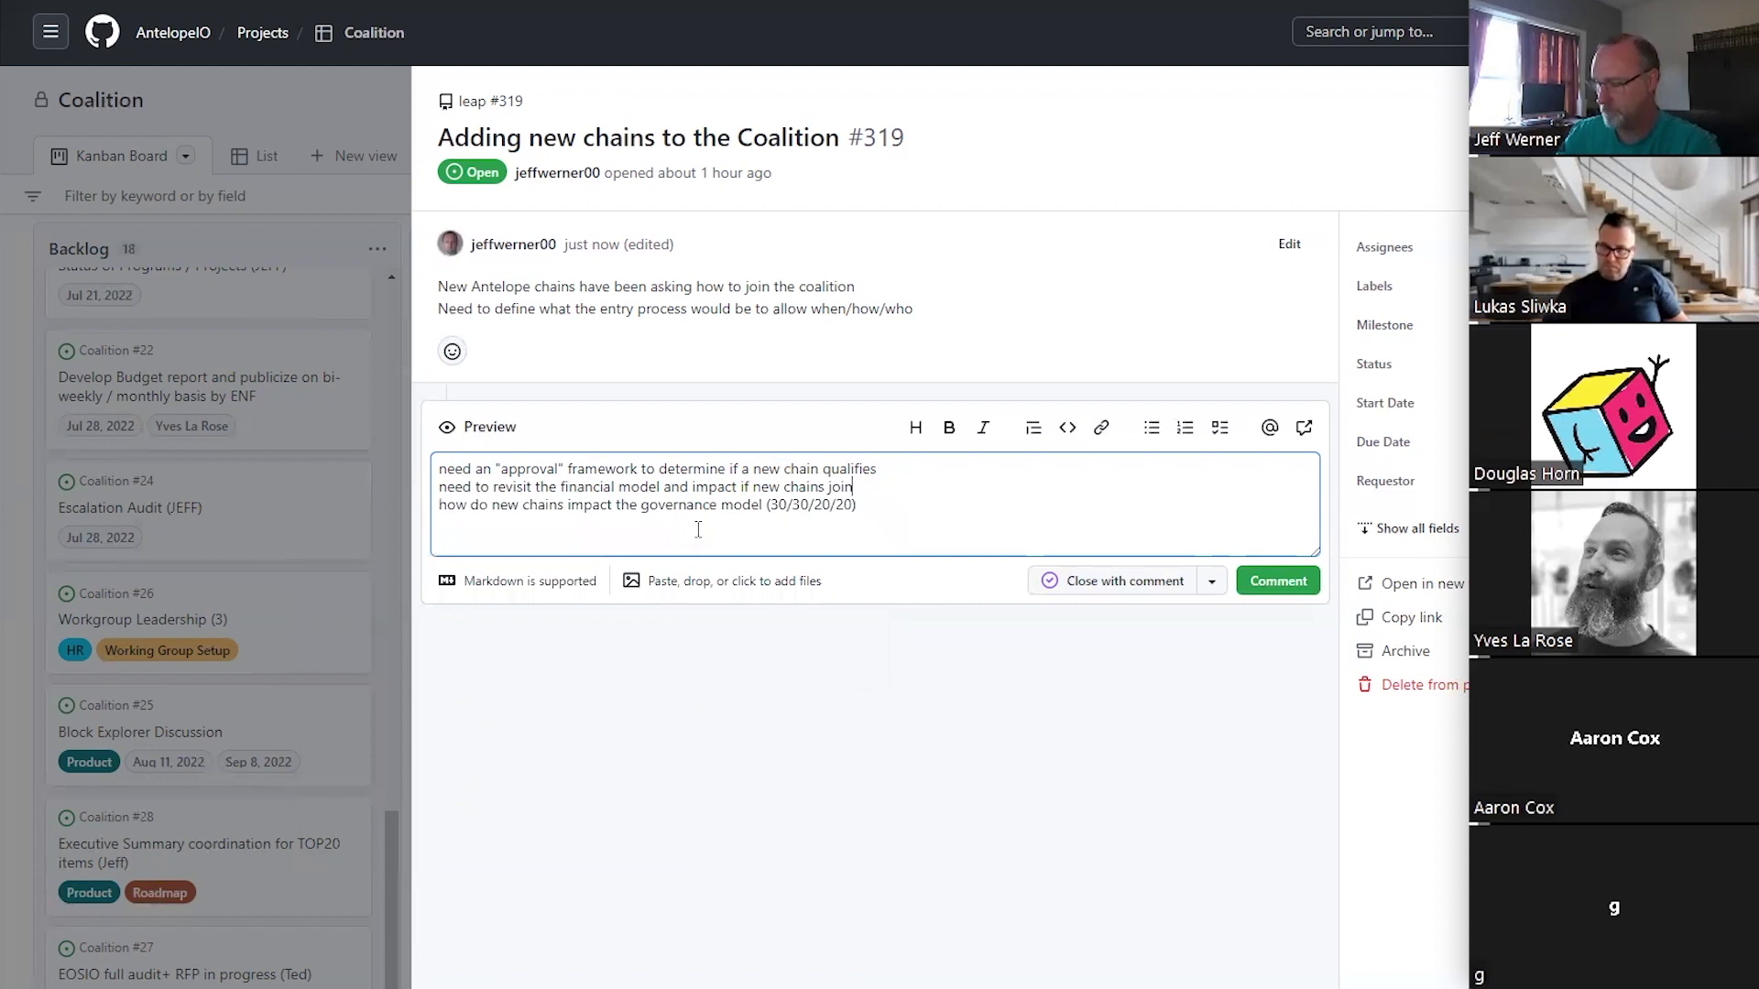
{"action": "type", "text": "(including buy in fee)"}
{"action": "key", "text": "Down"}
After a blank line, add "we should create a WG to discuss and develop a proposal" to the comment.
{"action": "key", "text": "Return"}
{"action": "key", "text": "Return"}
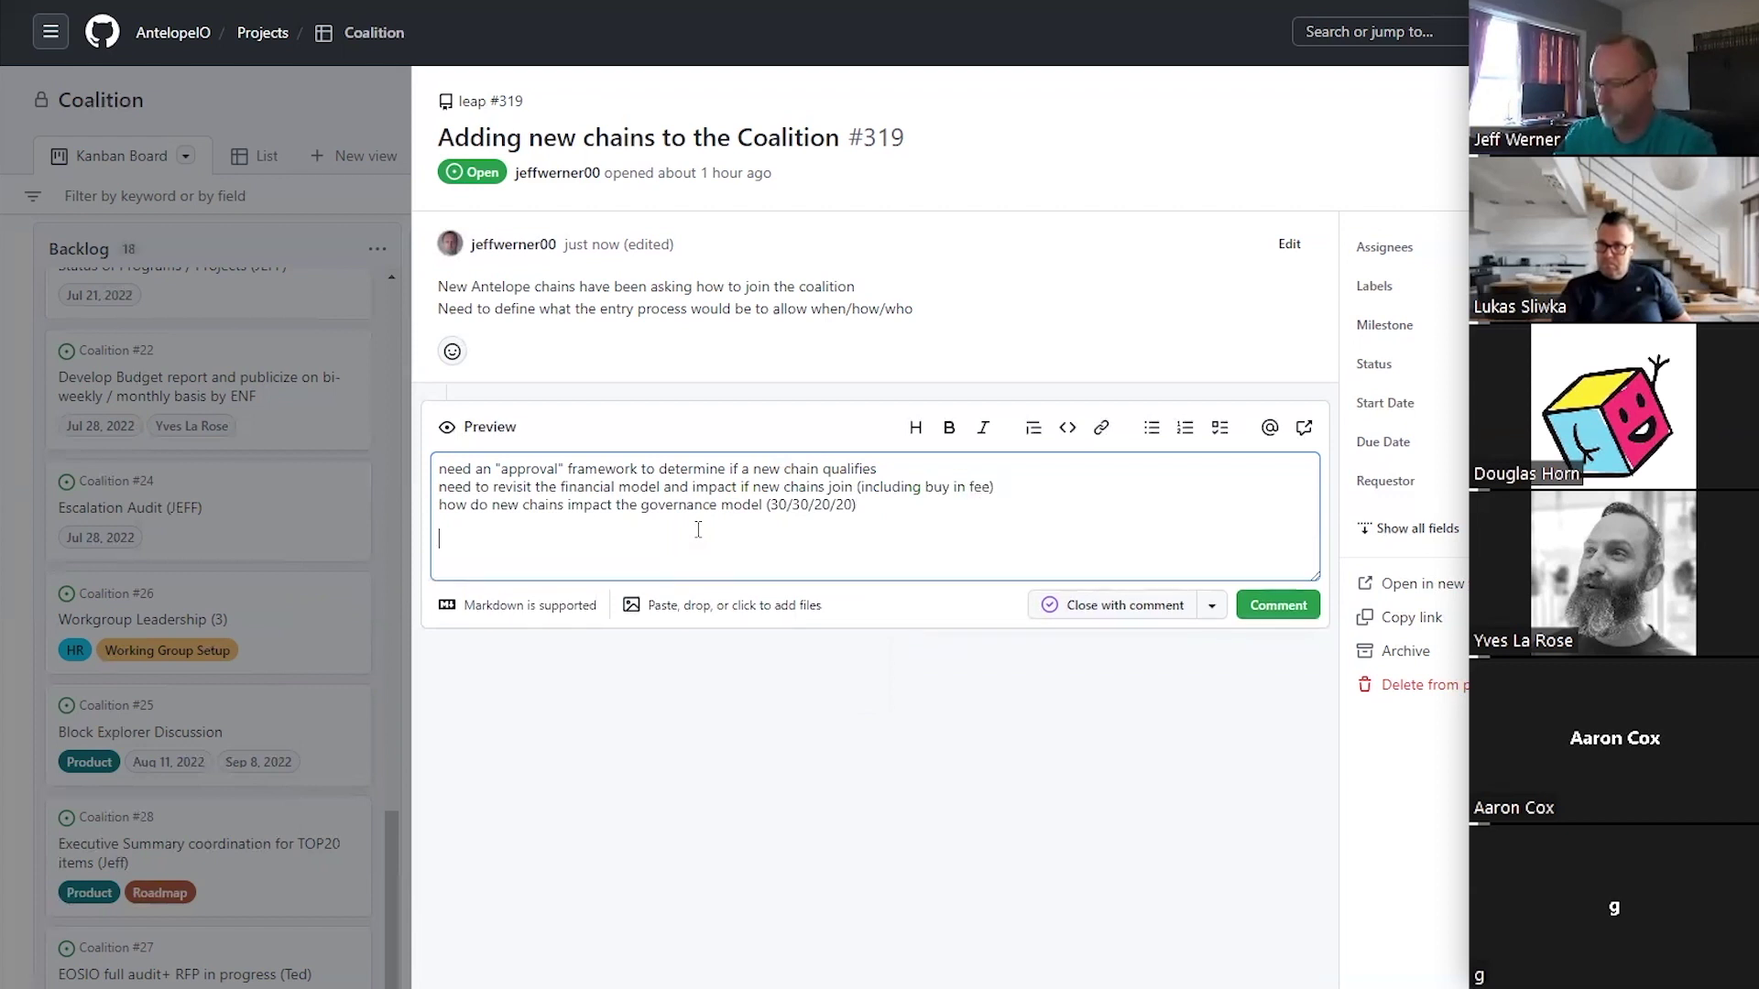
{"action": "type", "text": "Should create a WG "}
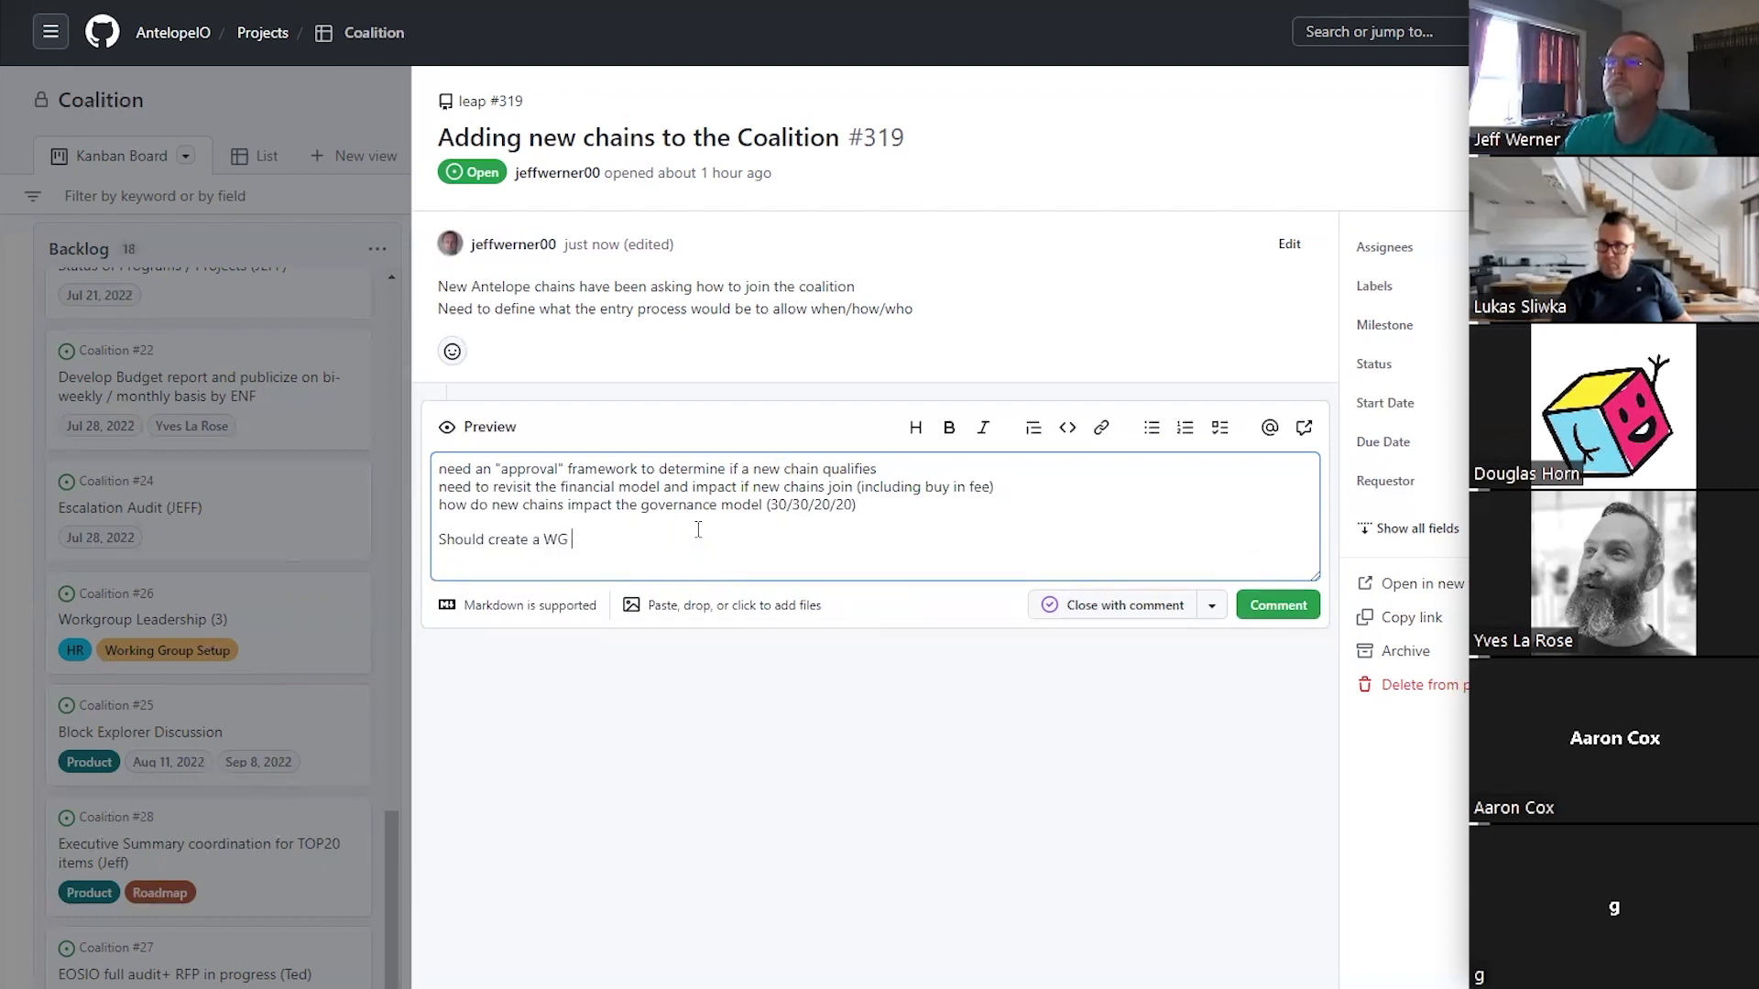
{"action": "type", "text": "to discd"}
{"action": "type", "text": "u"}
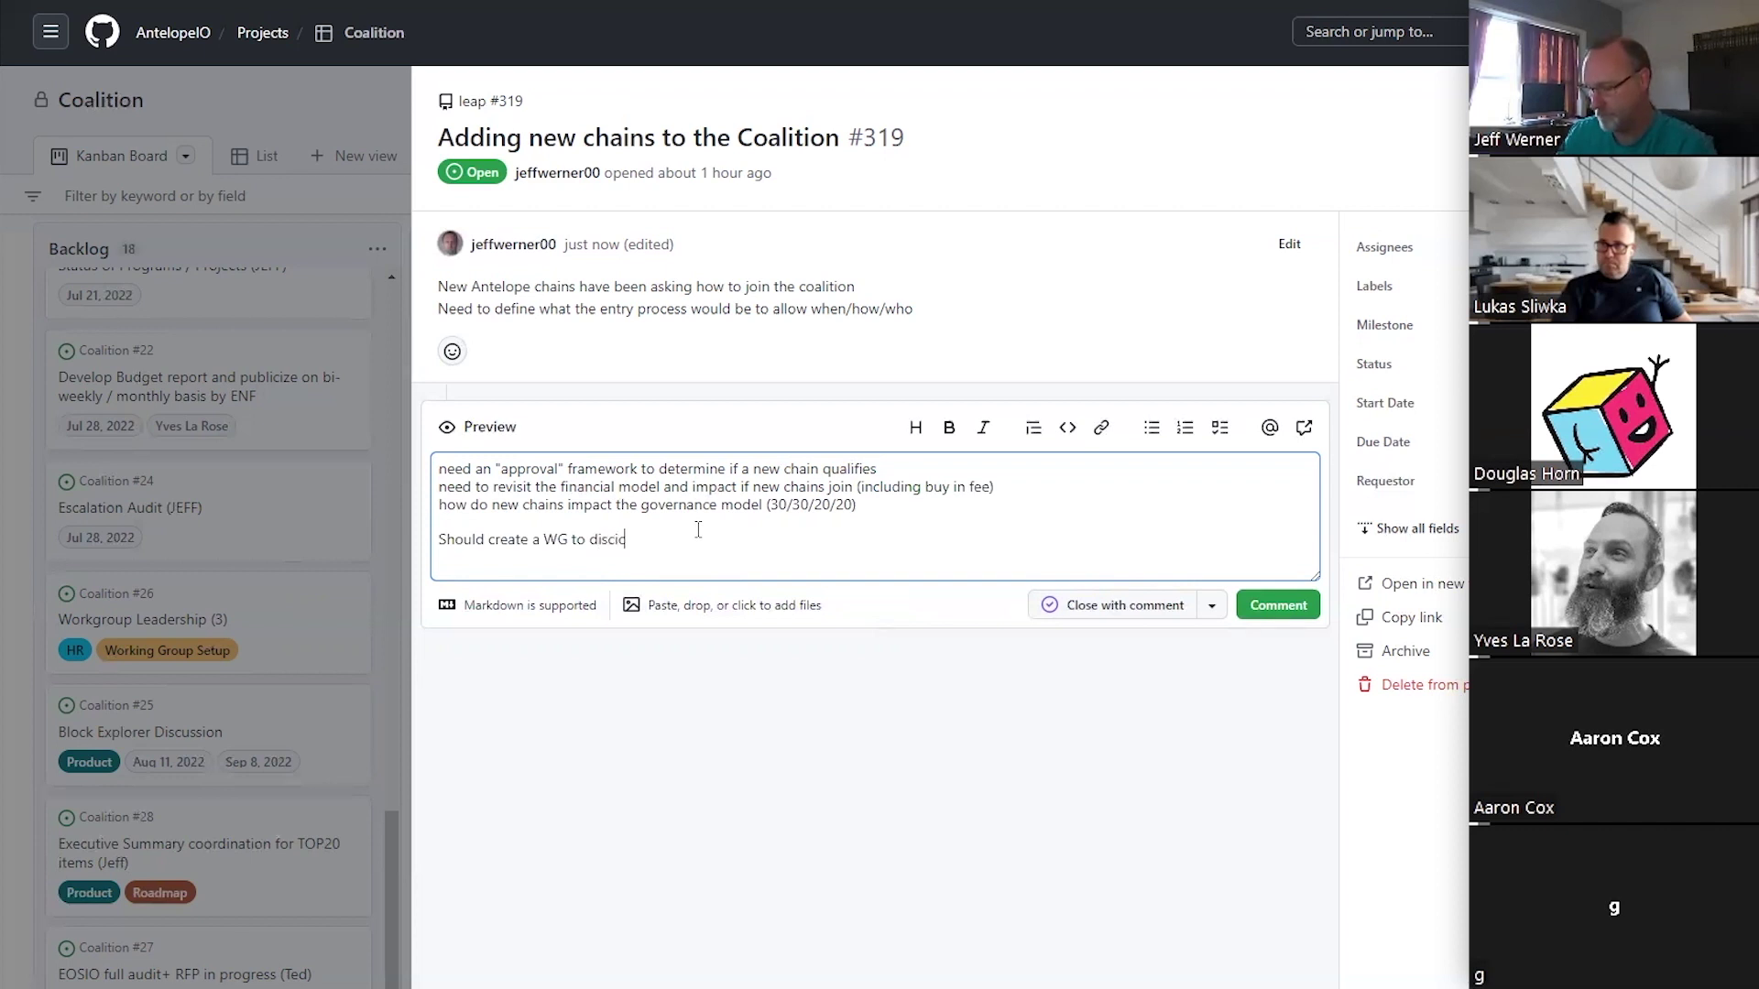
{"action": "type", "text": "uss"}
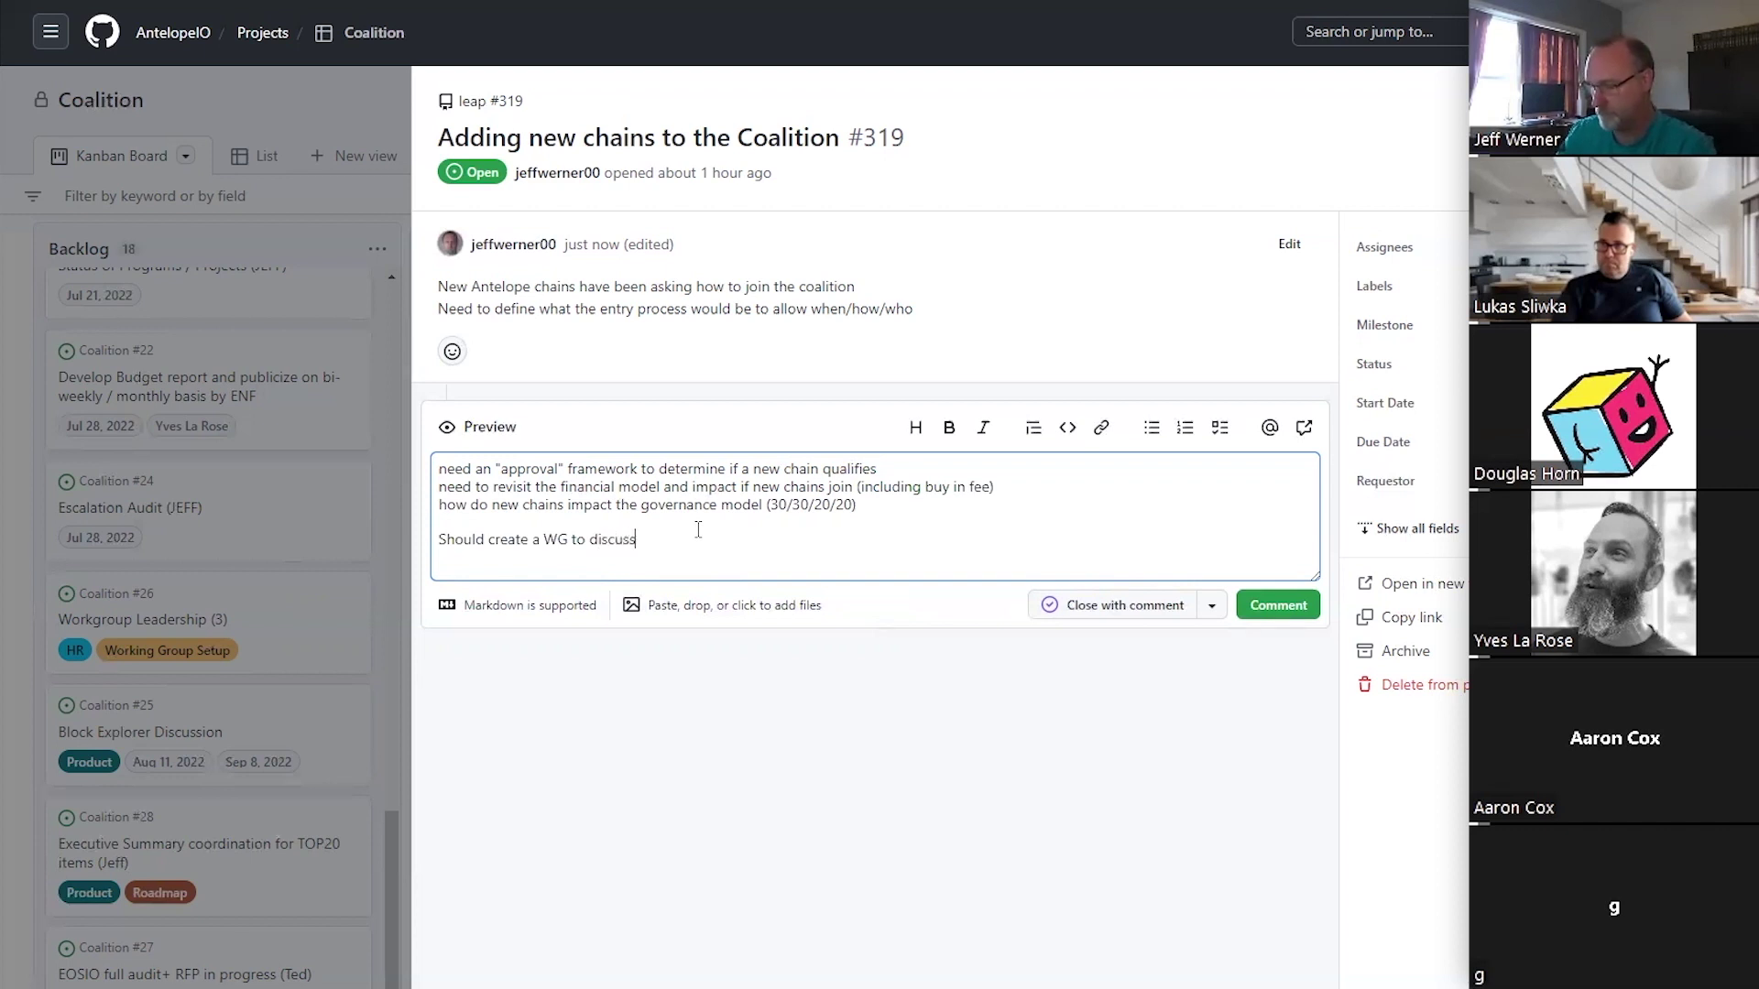
{"action": "type", "text": " and develo"}
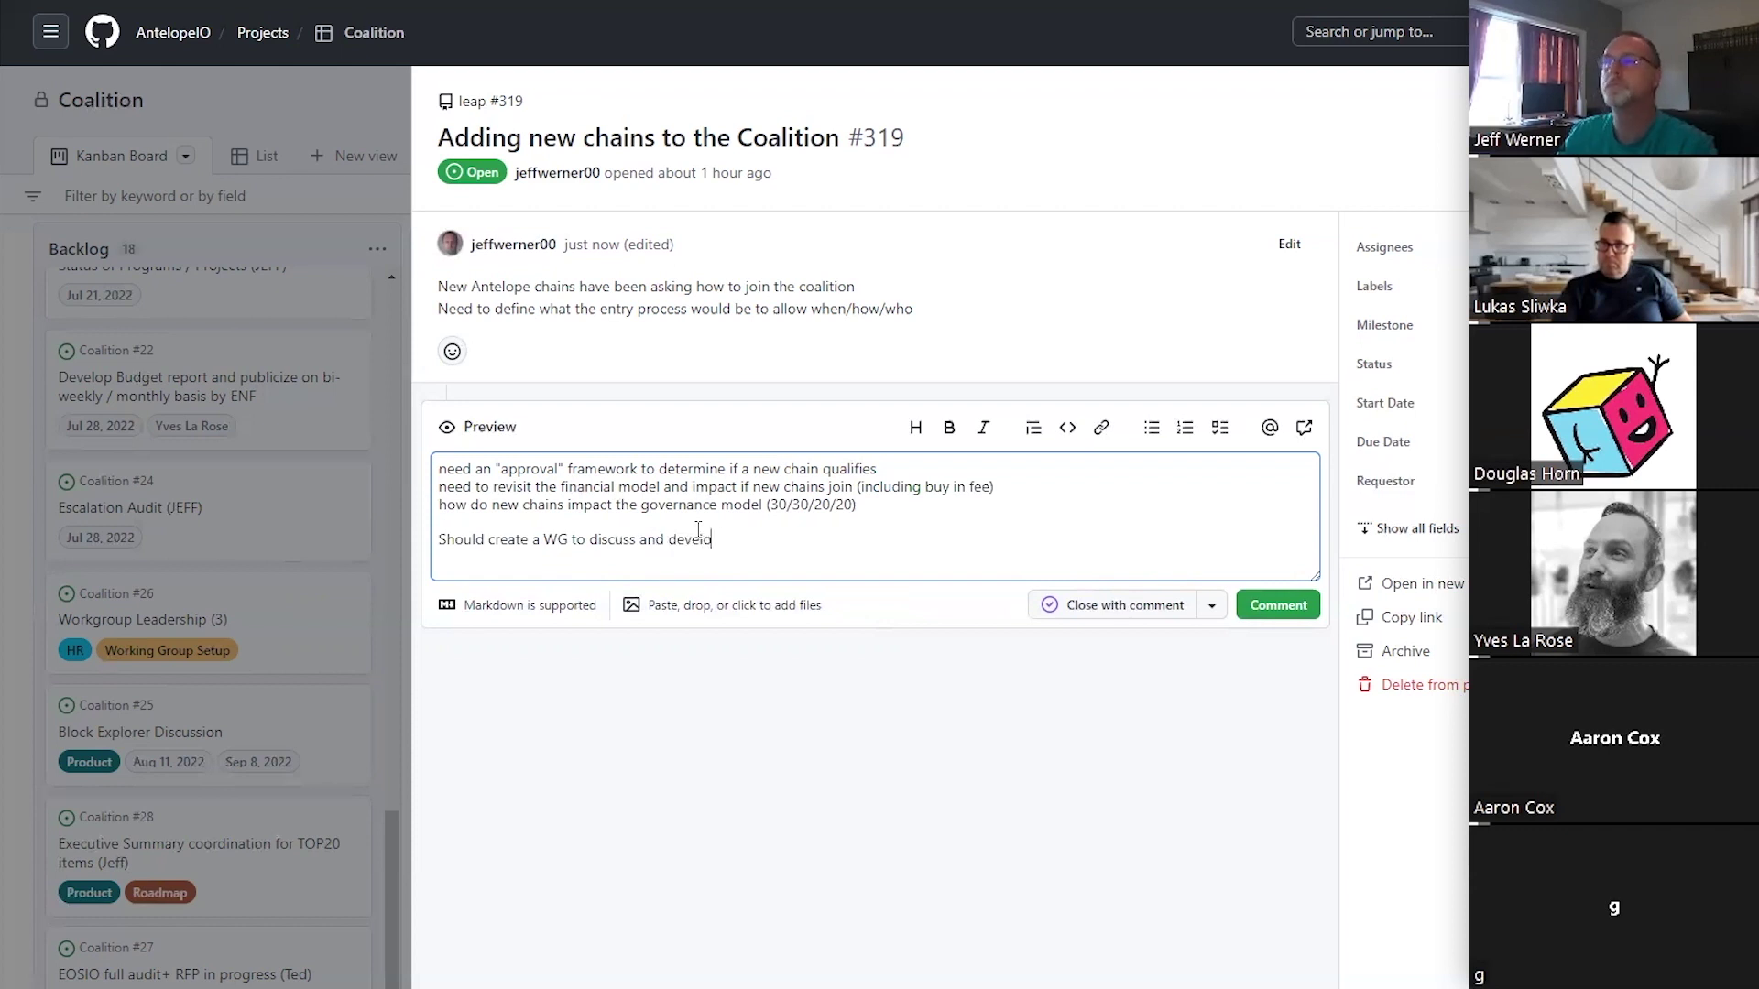
{"action": "type", "text": "p a proposal"}
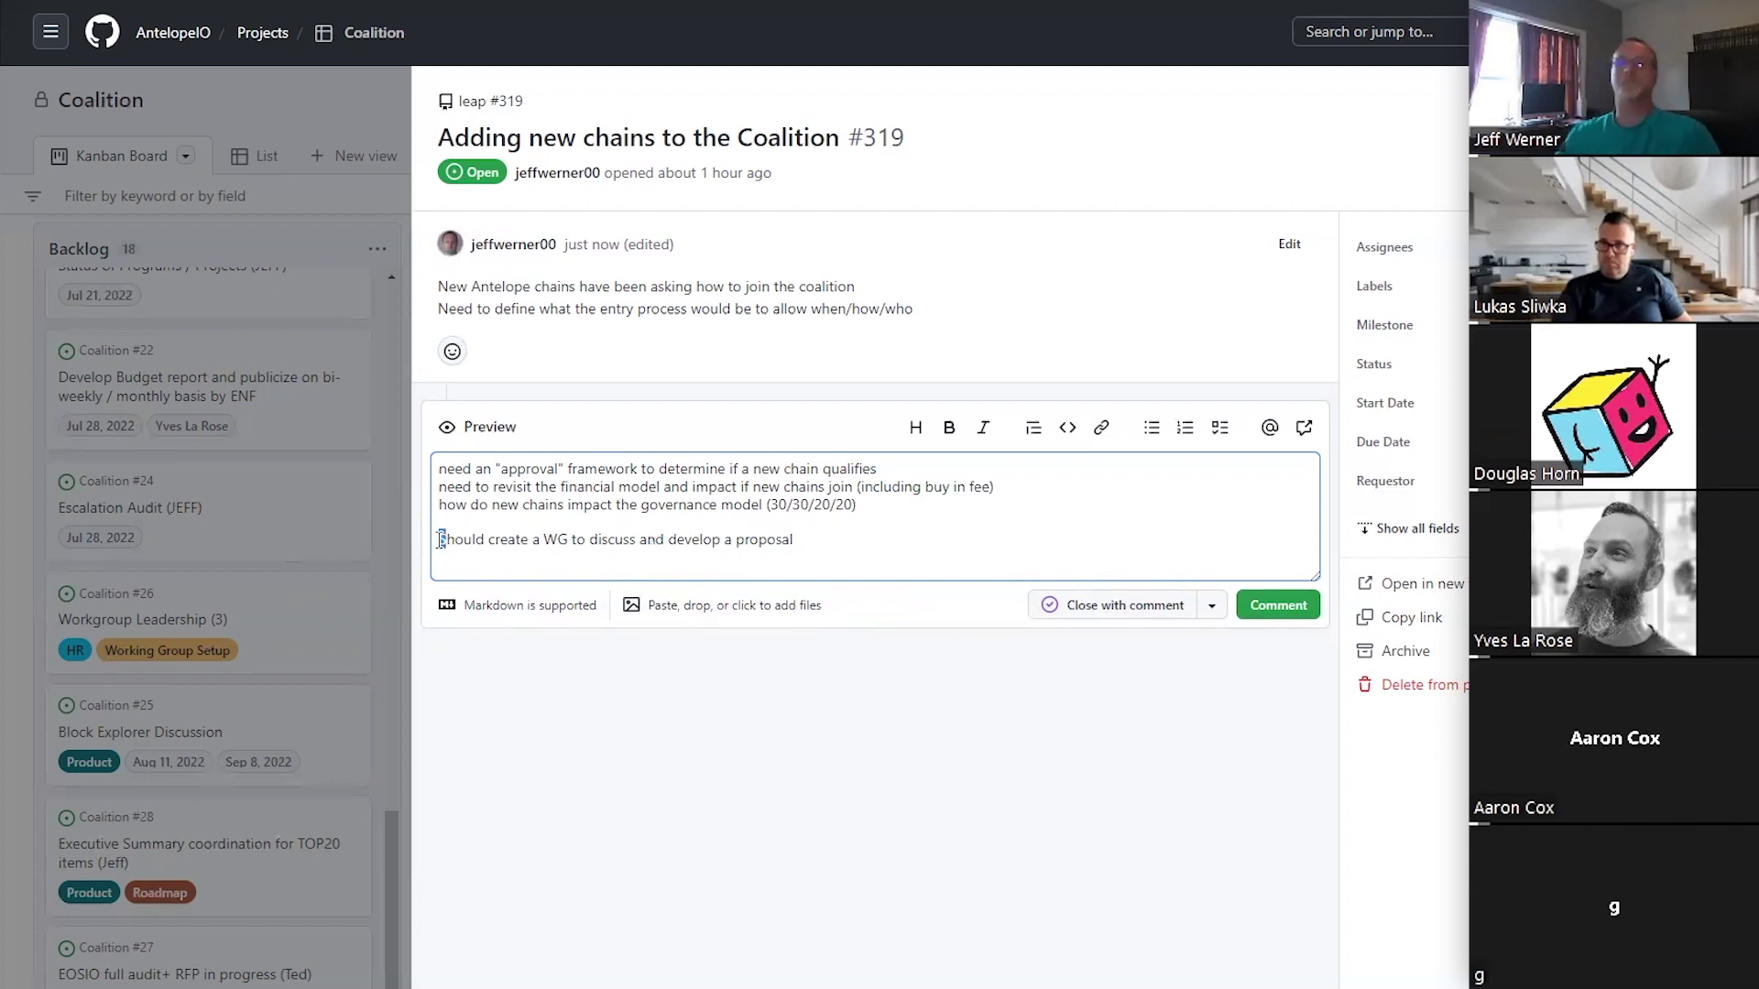
{"action": "type", "text": "we"}
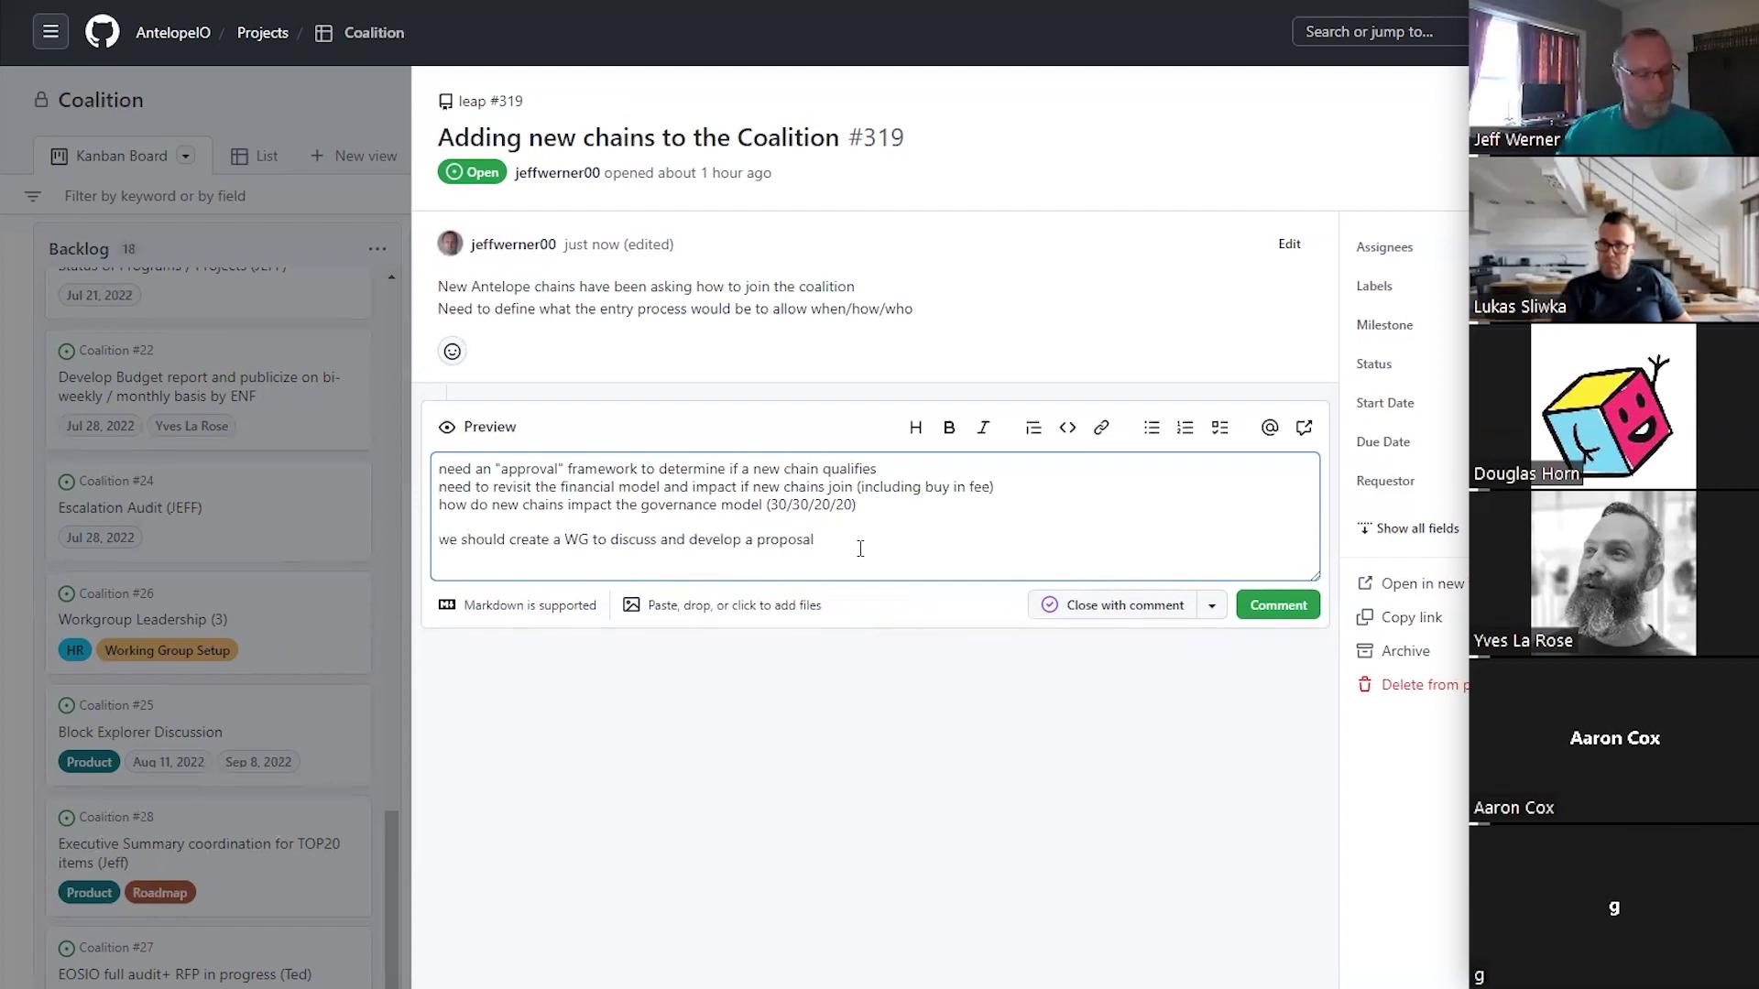
{"action": "key", "text": "End"}
{"action": "key", "text": "Return"}
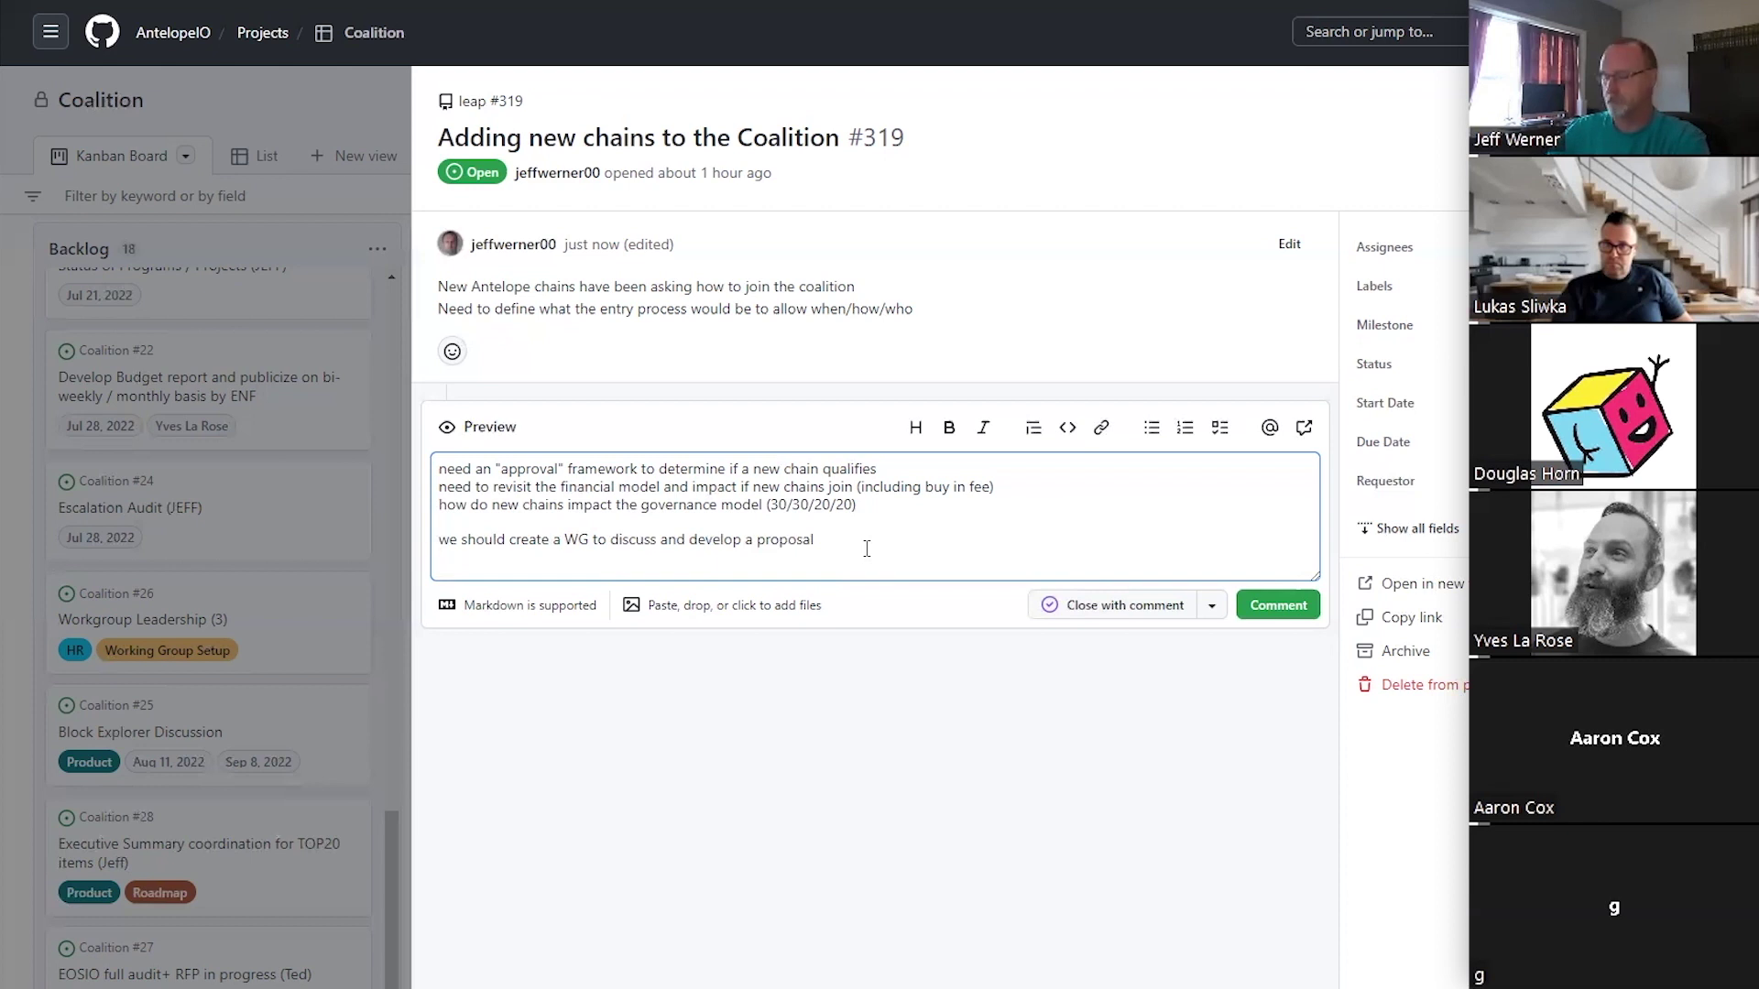
Add the comment line "should we have defined windows for new applicants (eg every six months)?" and end the governance model line with a question mark.
{"action": "key", "text": "Up"}
{"action": "key", "text": "Up"}
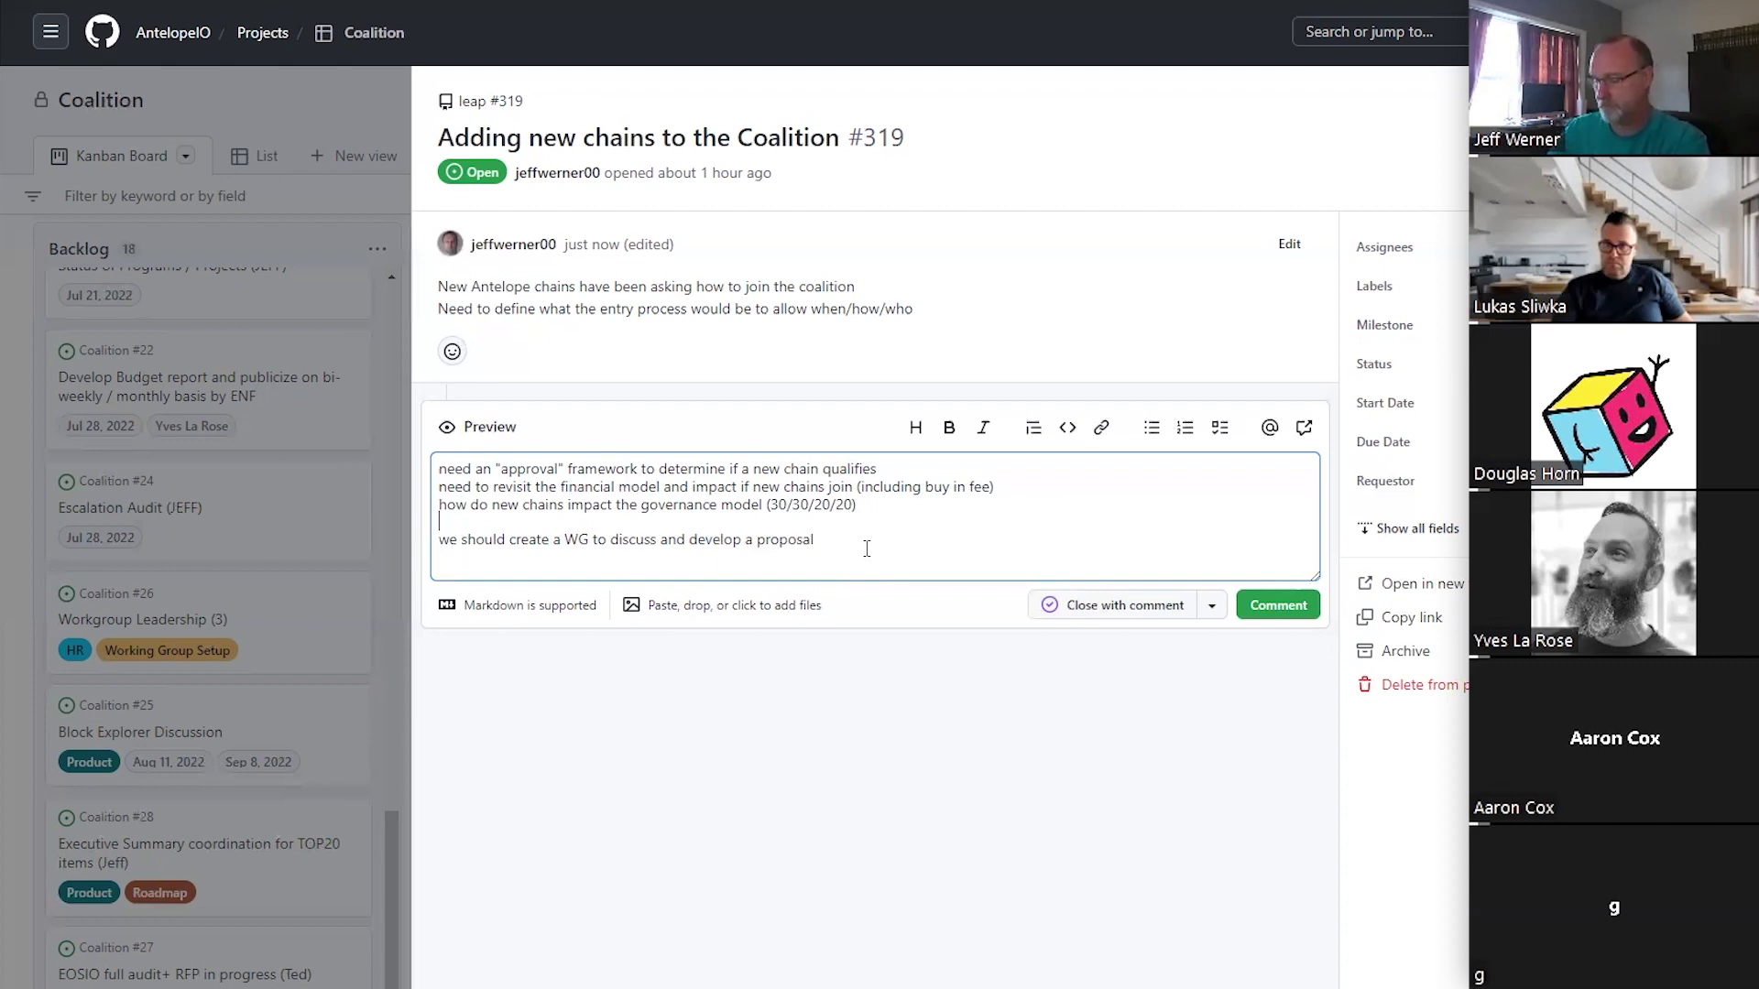
{"action": "key", "text": "Return"}
{"action": "key", "text": "Up"}
{"action": "type", "text": "should we have "}
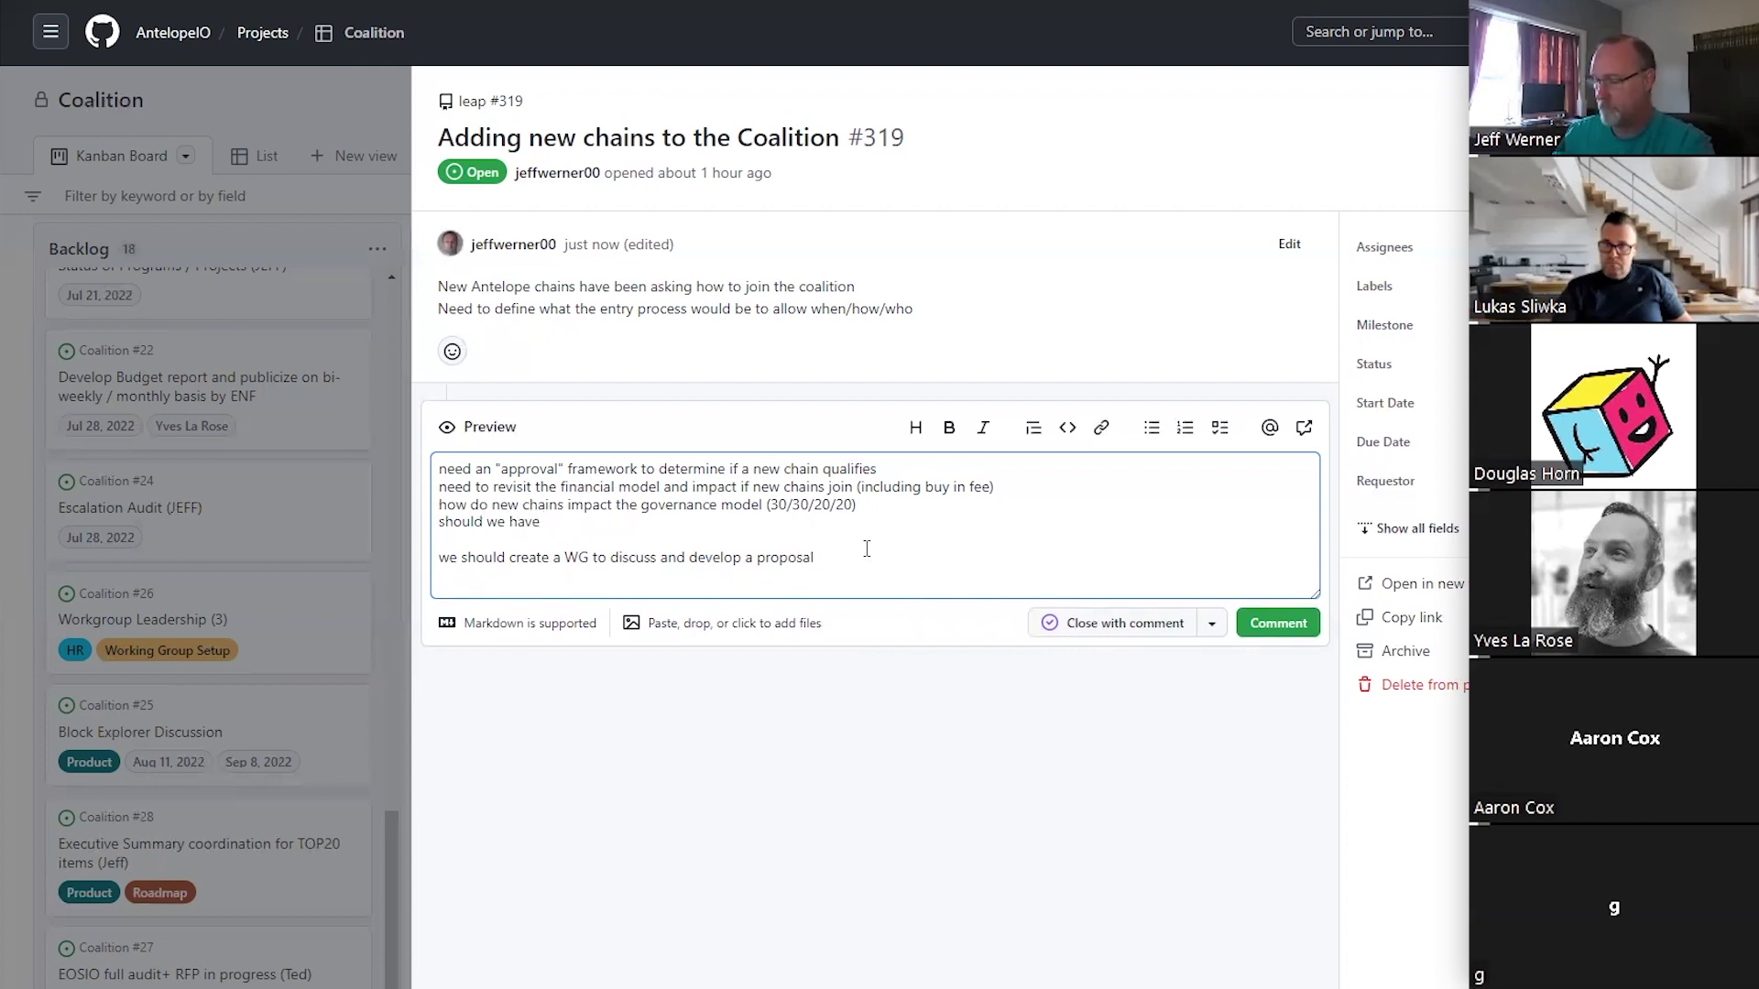
{"action": "type", "text": "defined windows for "}
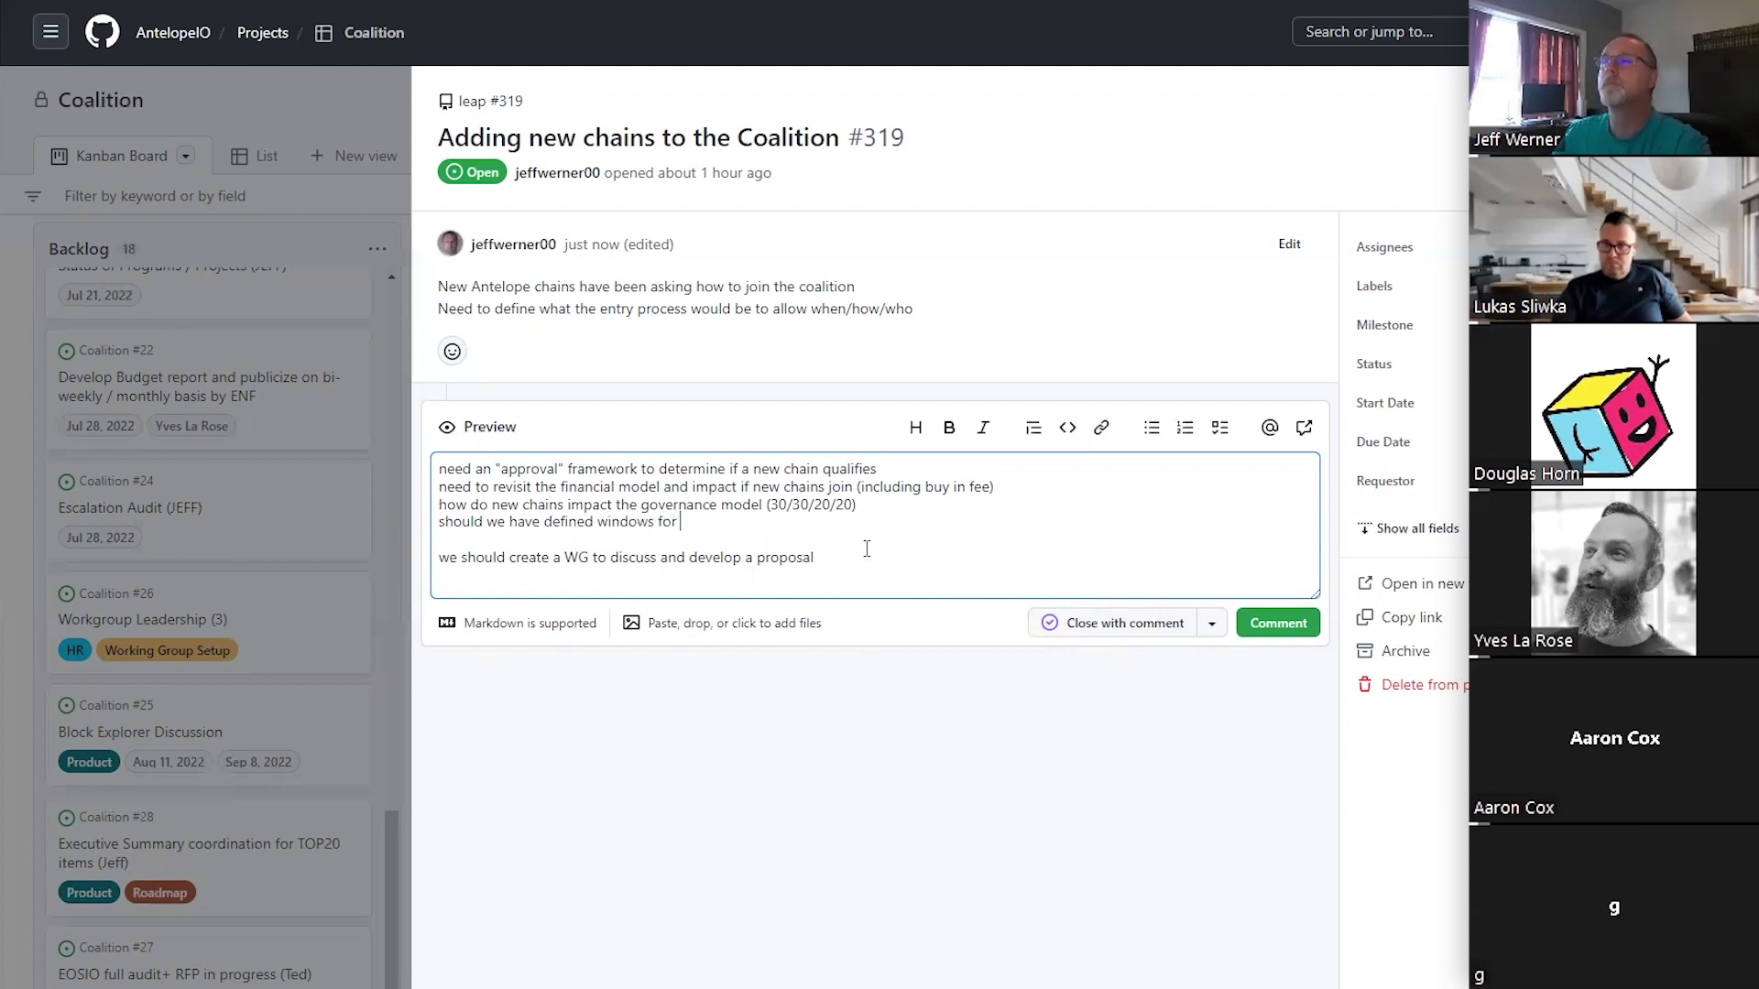
{"action": "type", "text": "new applicants (eg every six months)"}
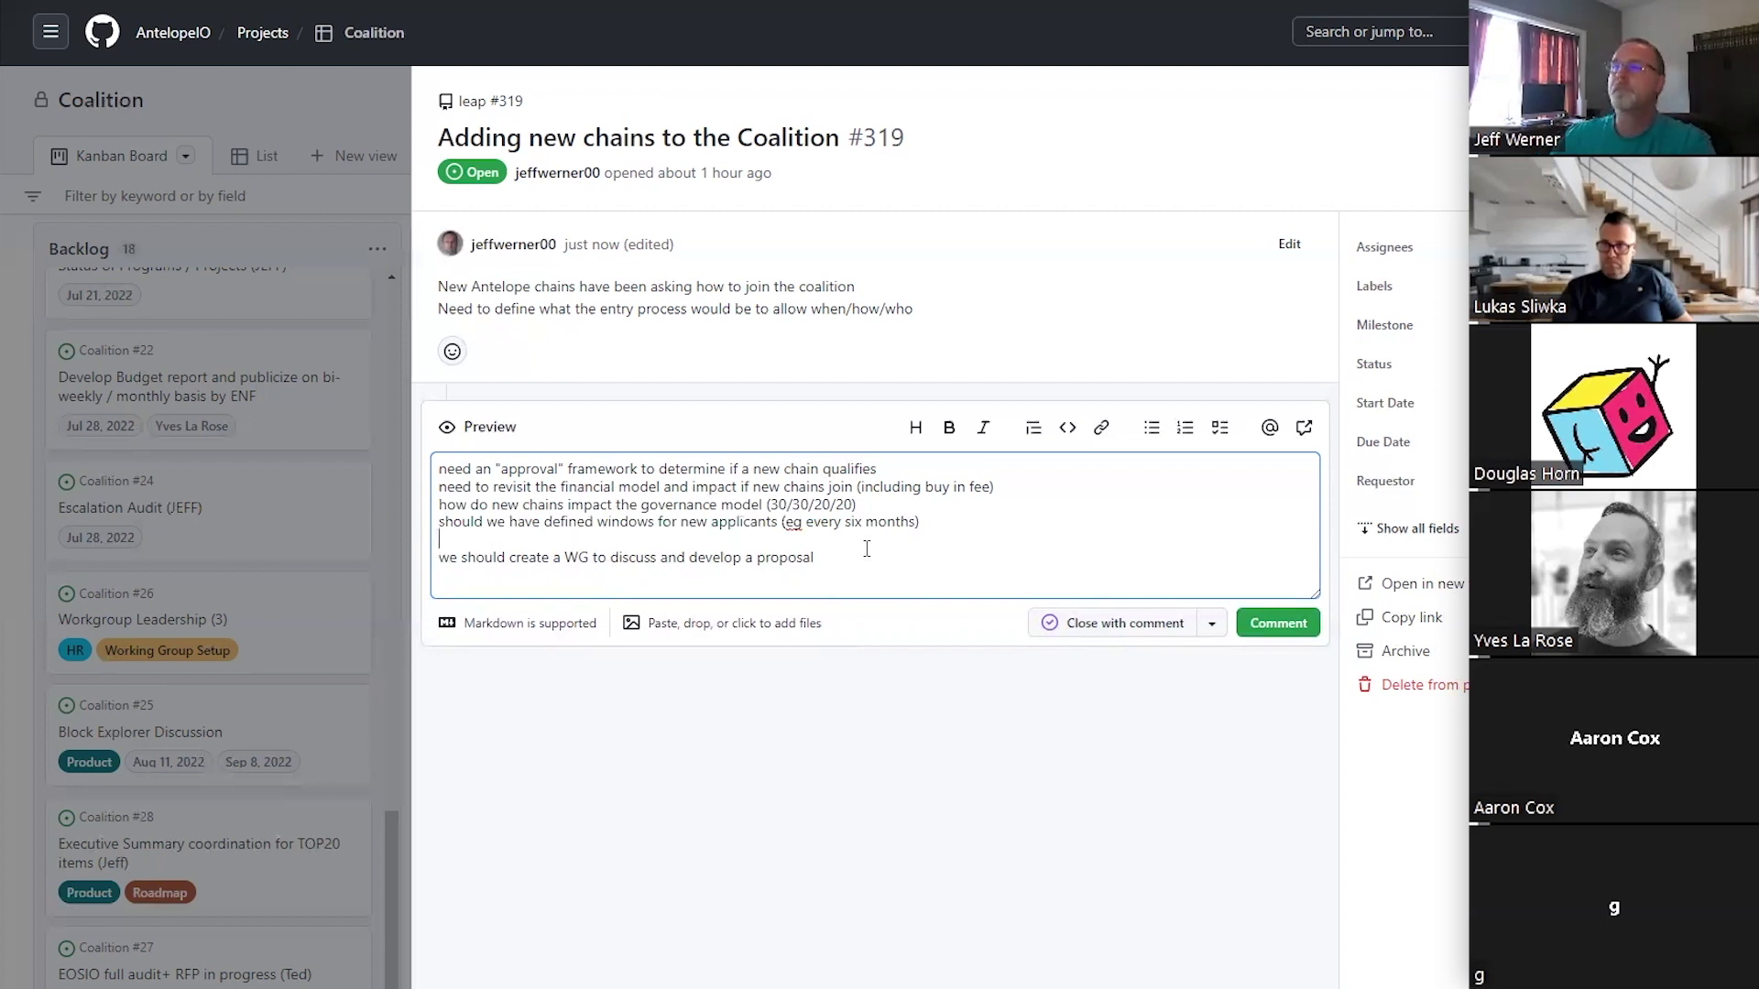
{"action": "type", "text": "??"}
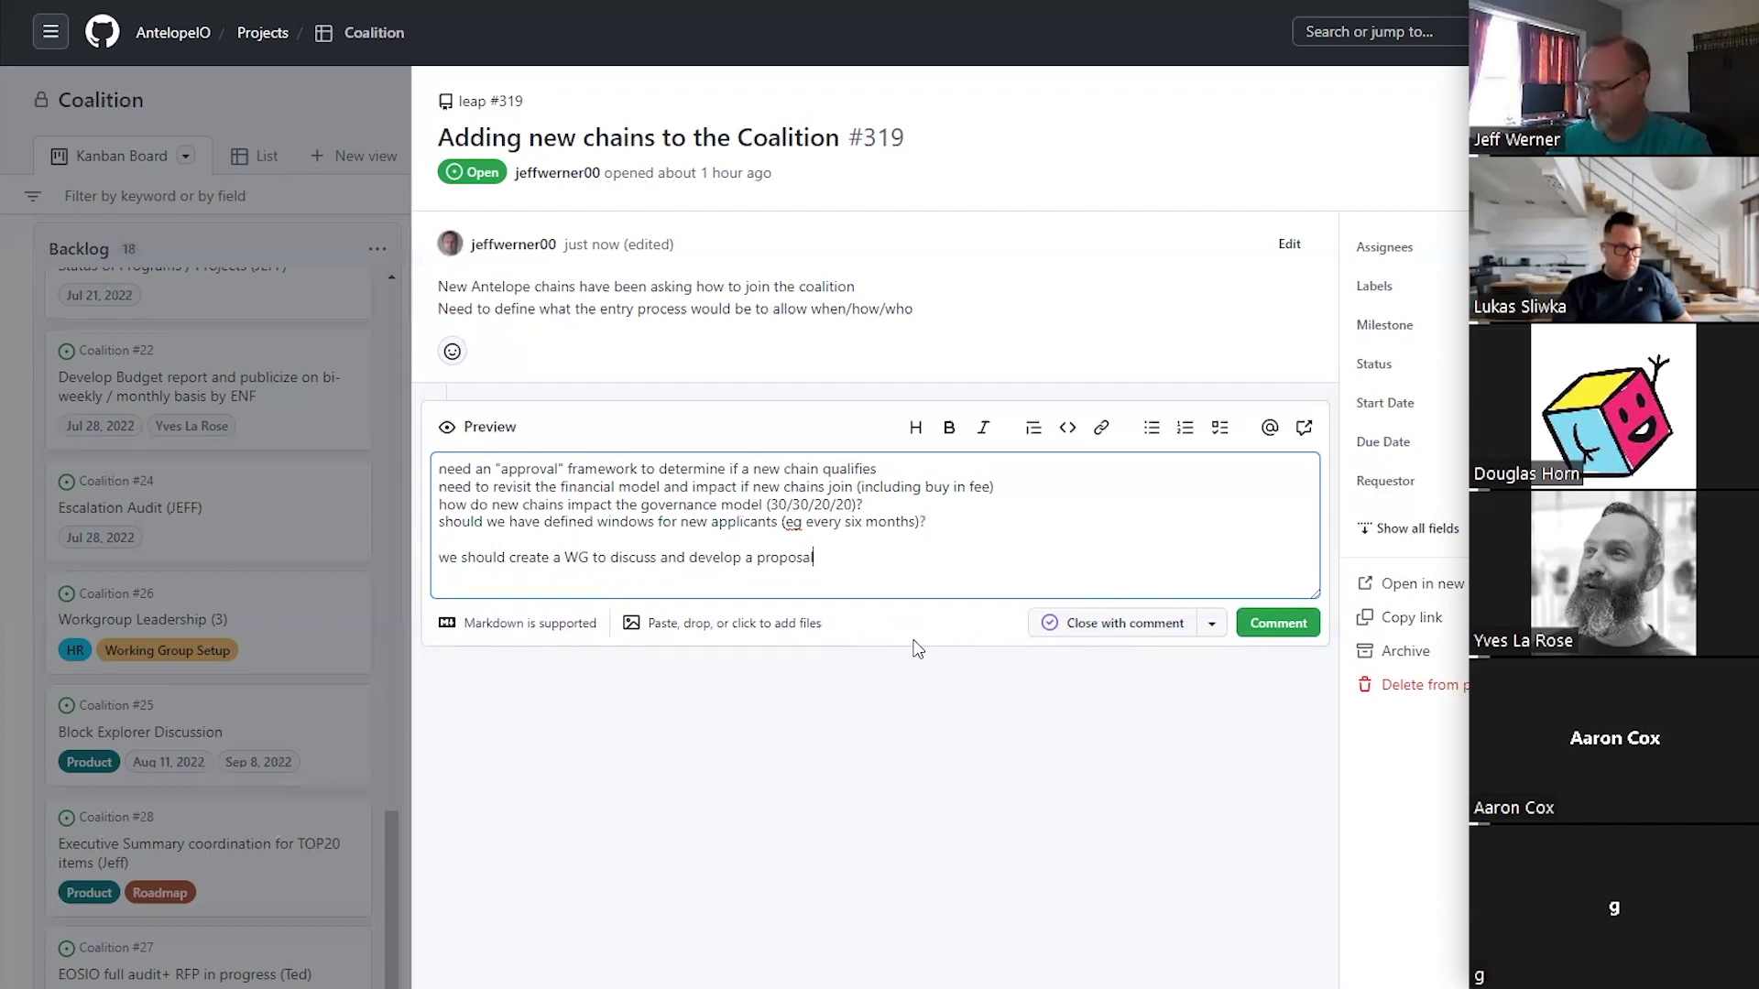
Insert an extra blank line below and another above the working group line in the comment.
{"action": "key", "text": "Return"}
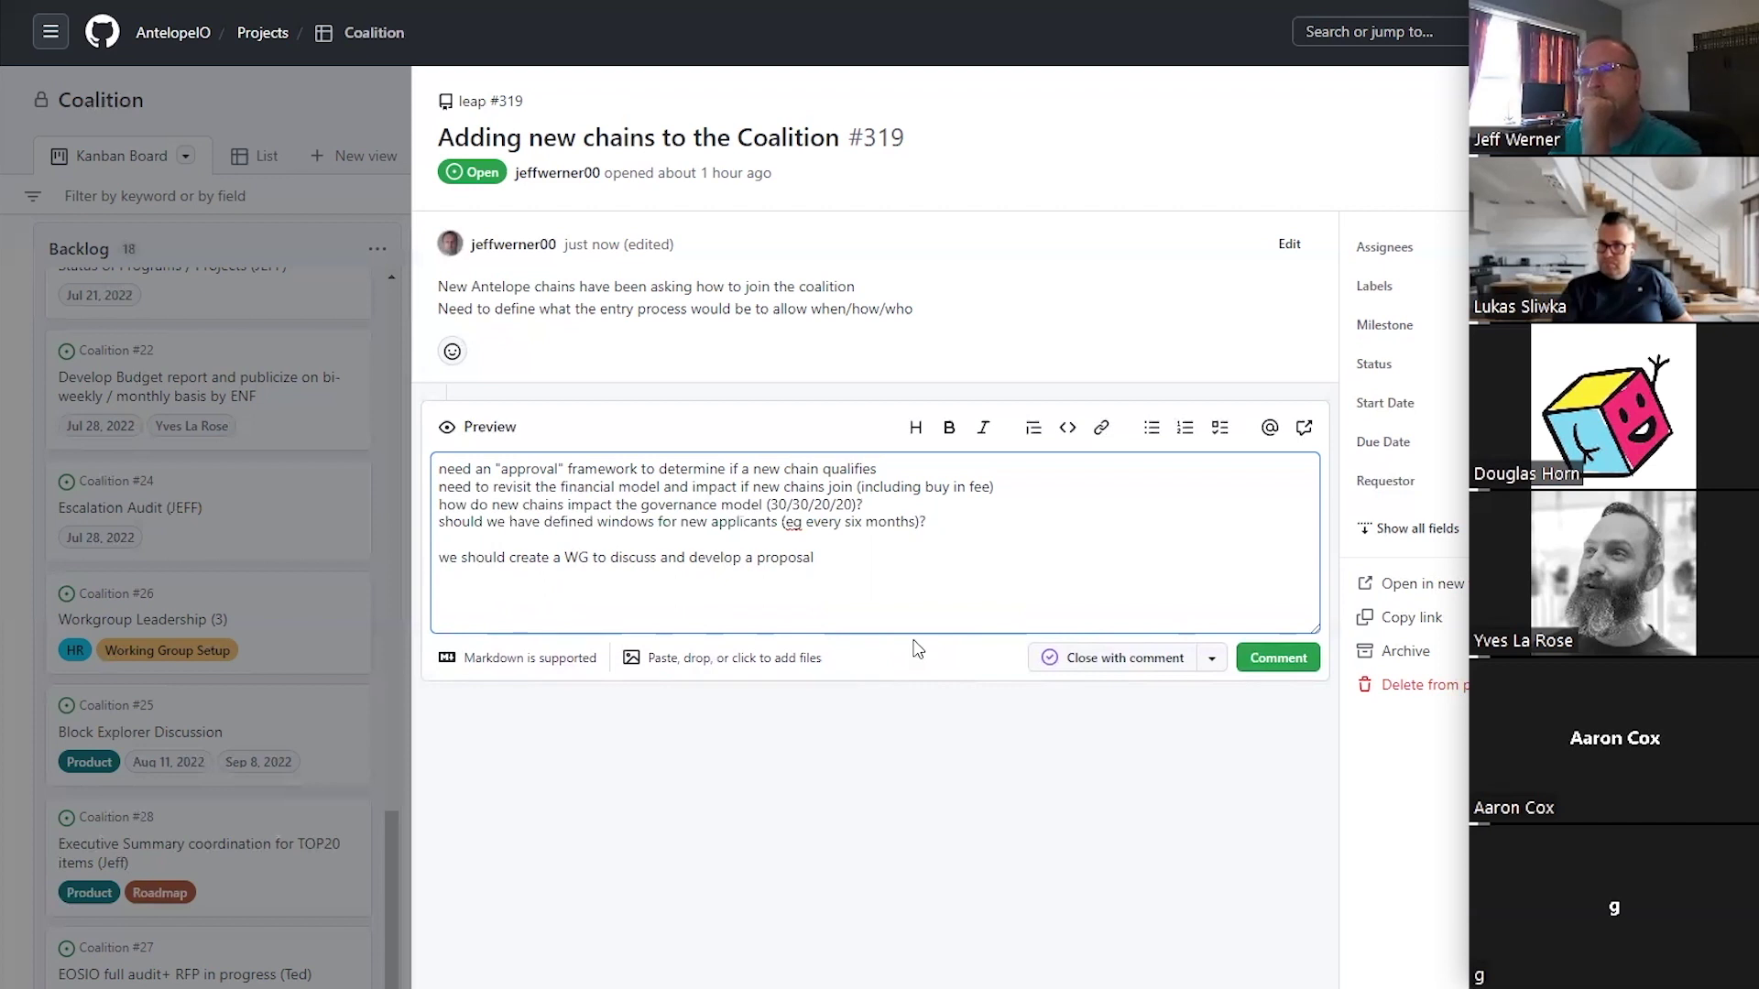
{"action": "key", "text": "Up"}
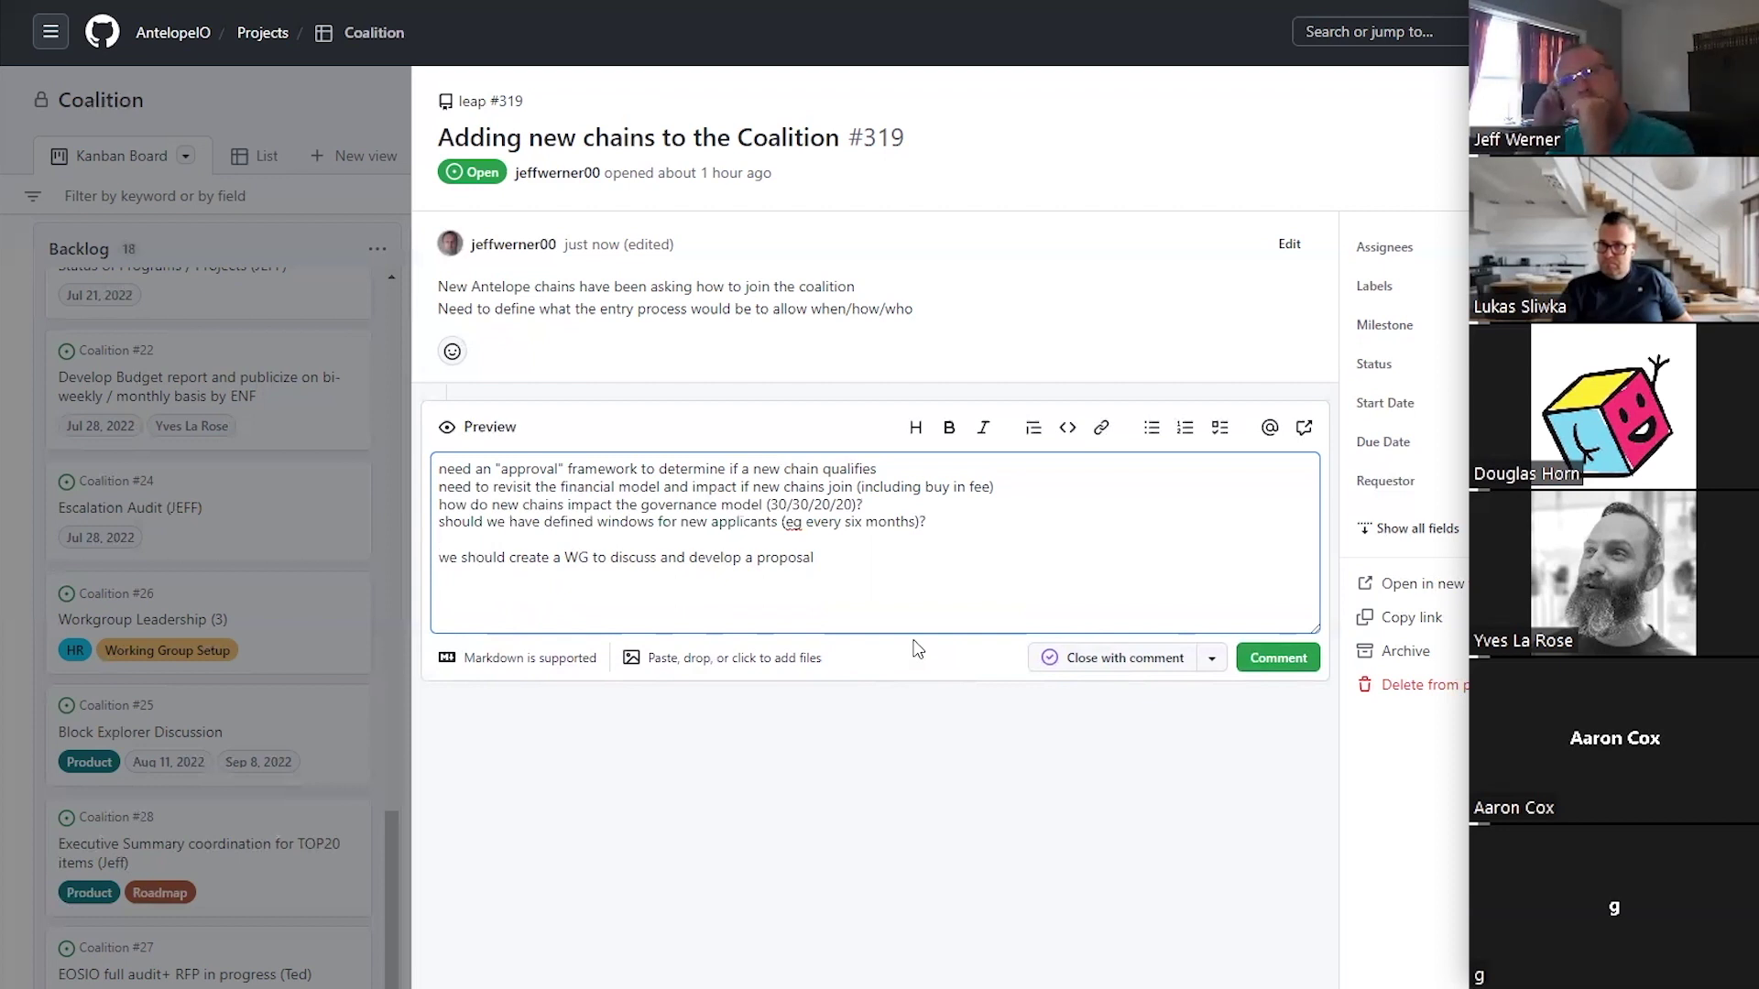
{"action": "key", "text": "Return"}
{"action": "key", "text": "Up"}
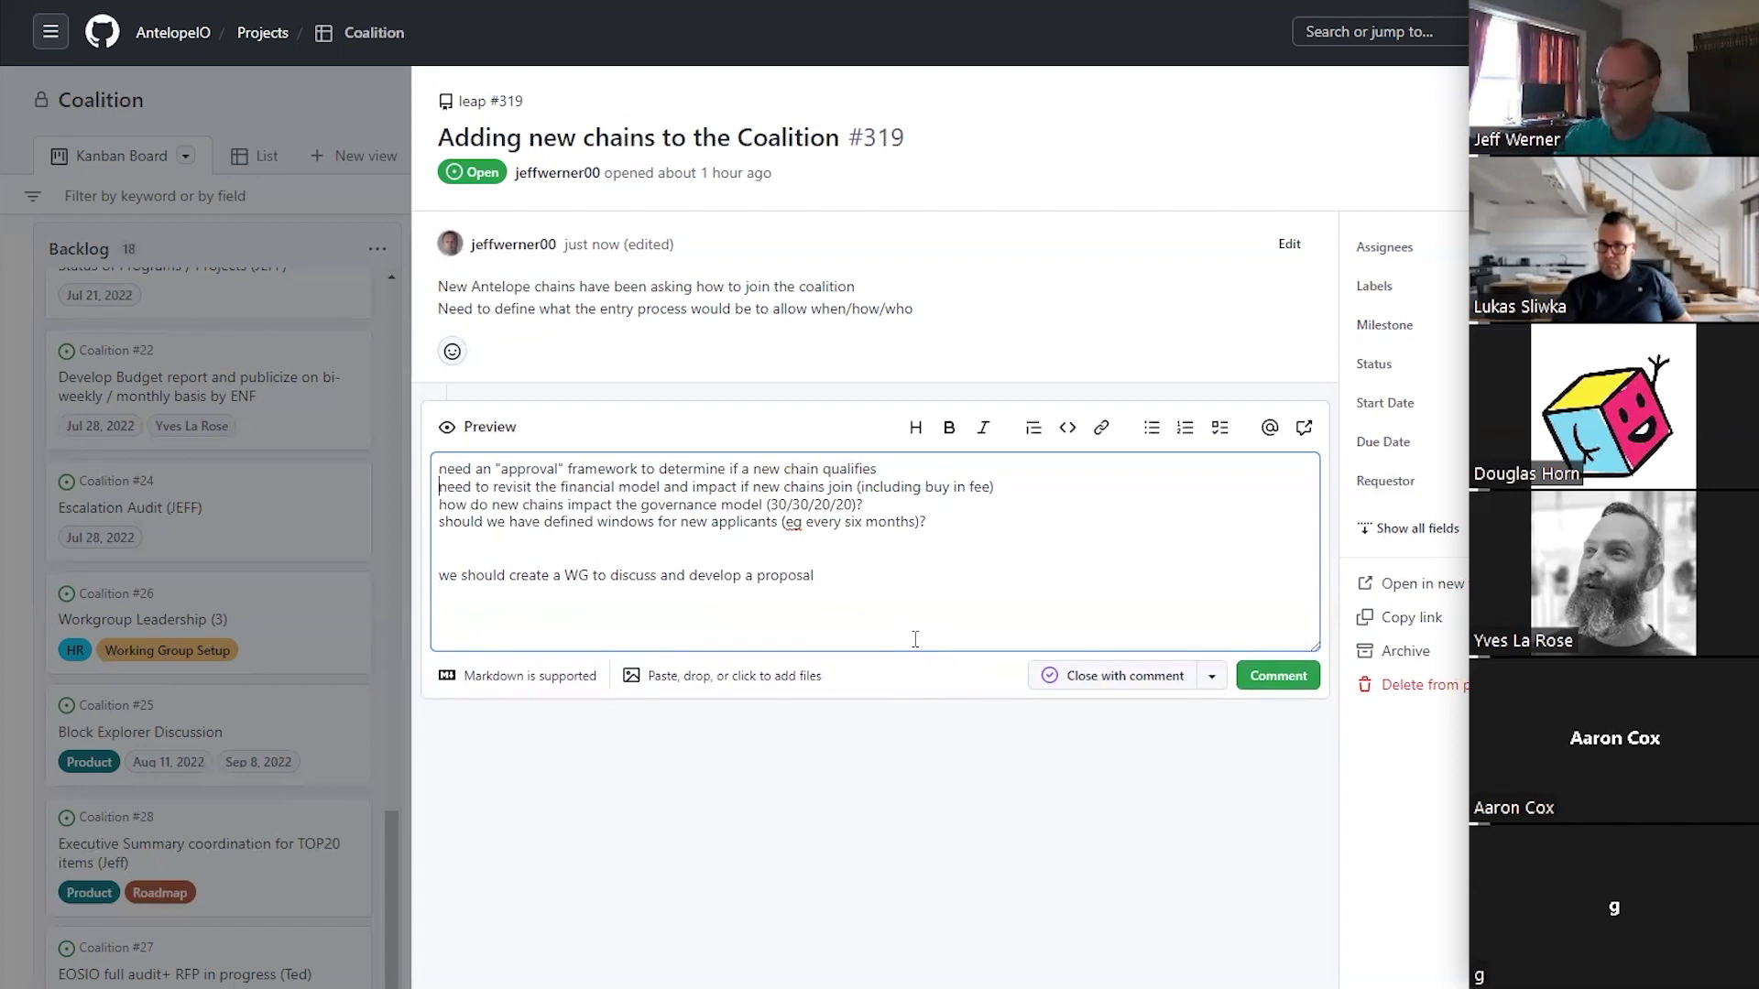
Add the list item "- defined thresholds" directly below the "approval" framework line.
{"action": "key", "text": "Up"}
{"action": "key", "text": "Up"}
{"action": "key", "text": "Up"}
{"action": "key", "text": "Up"}
{"action": "key", "text": "End"}
{"action": "key", "text": "Return"}
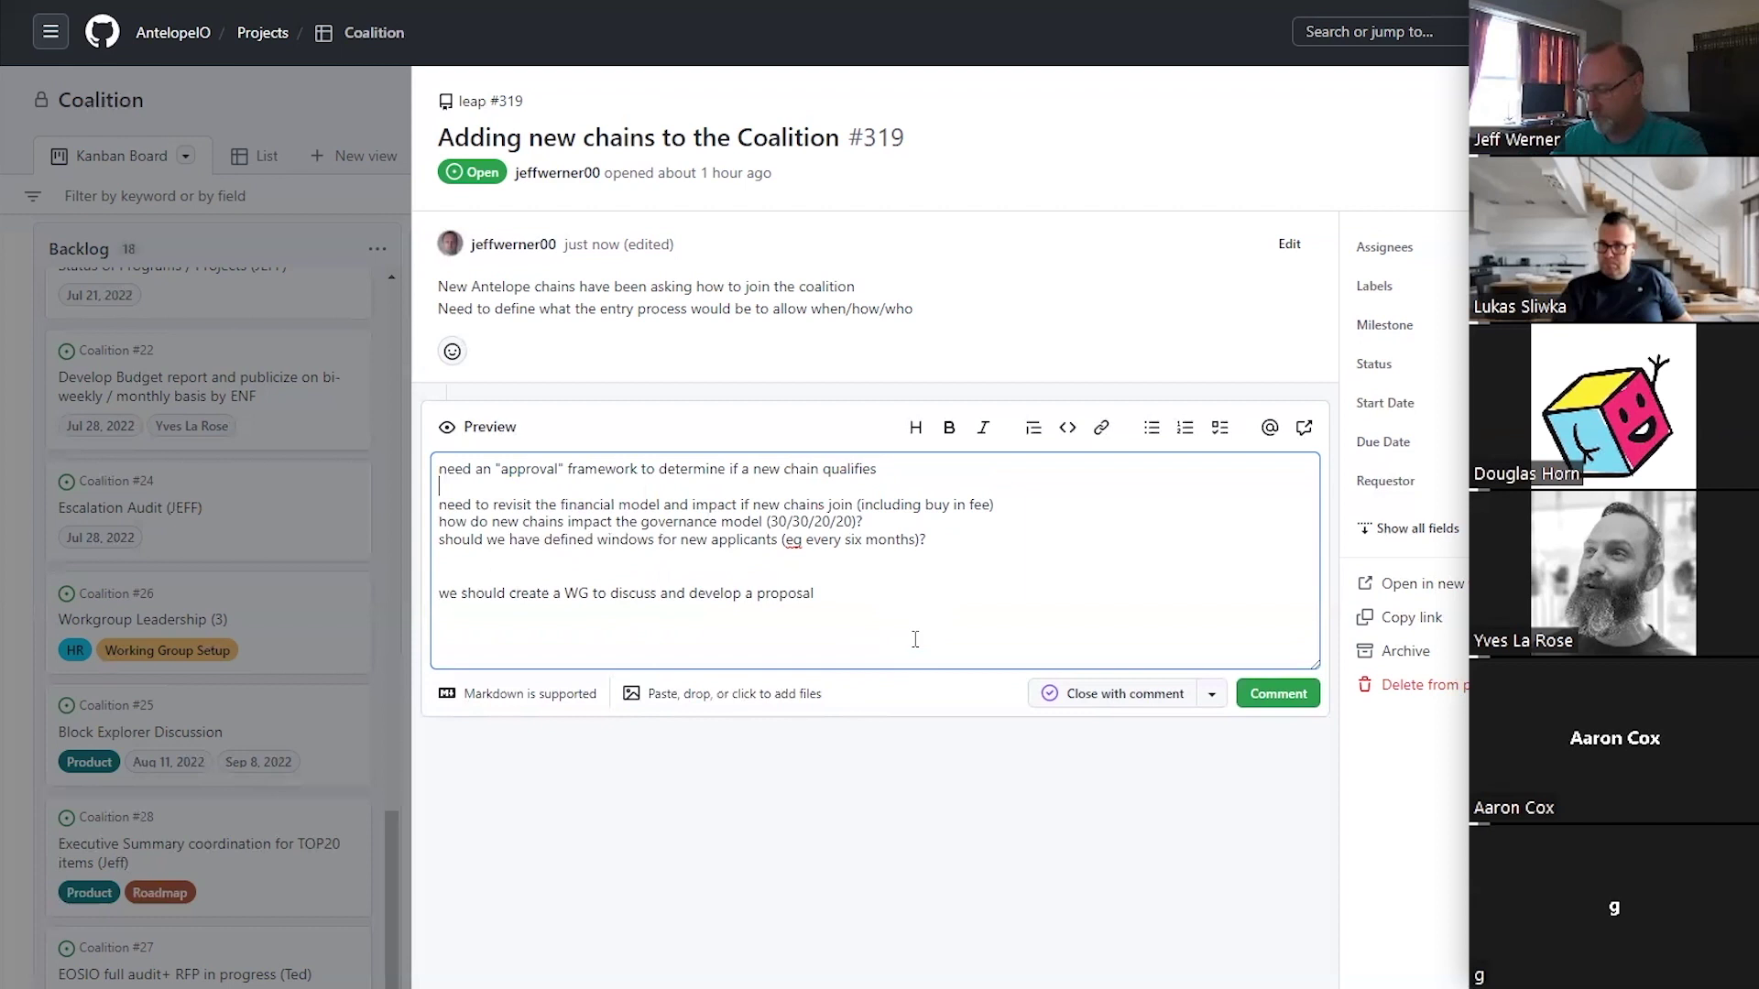
{"action": "type", "text": "- "}
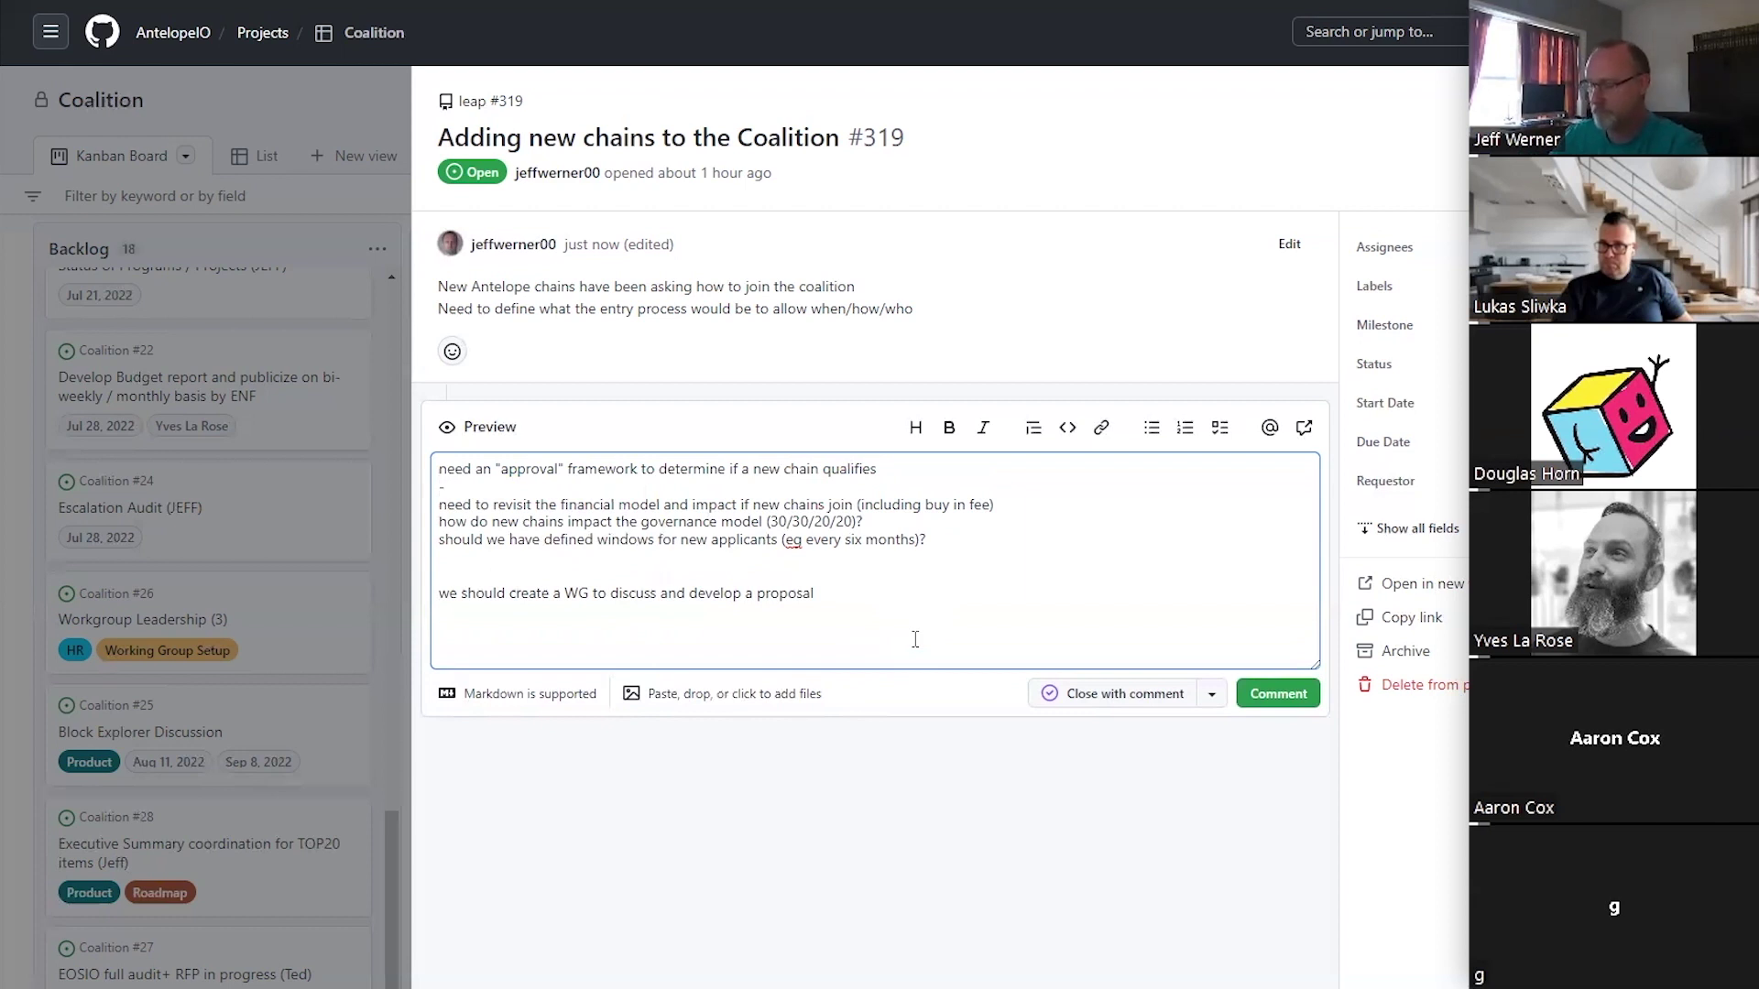
{"action": "type", "text": "defined"}
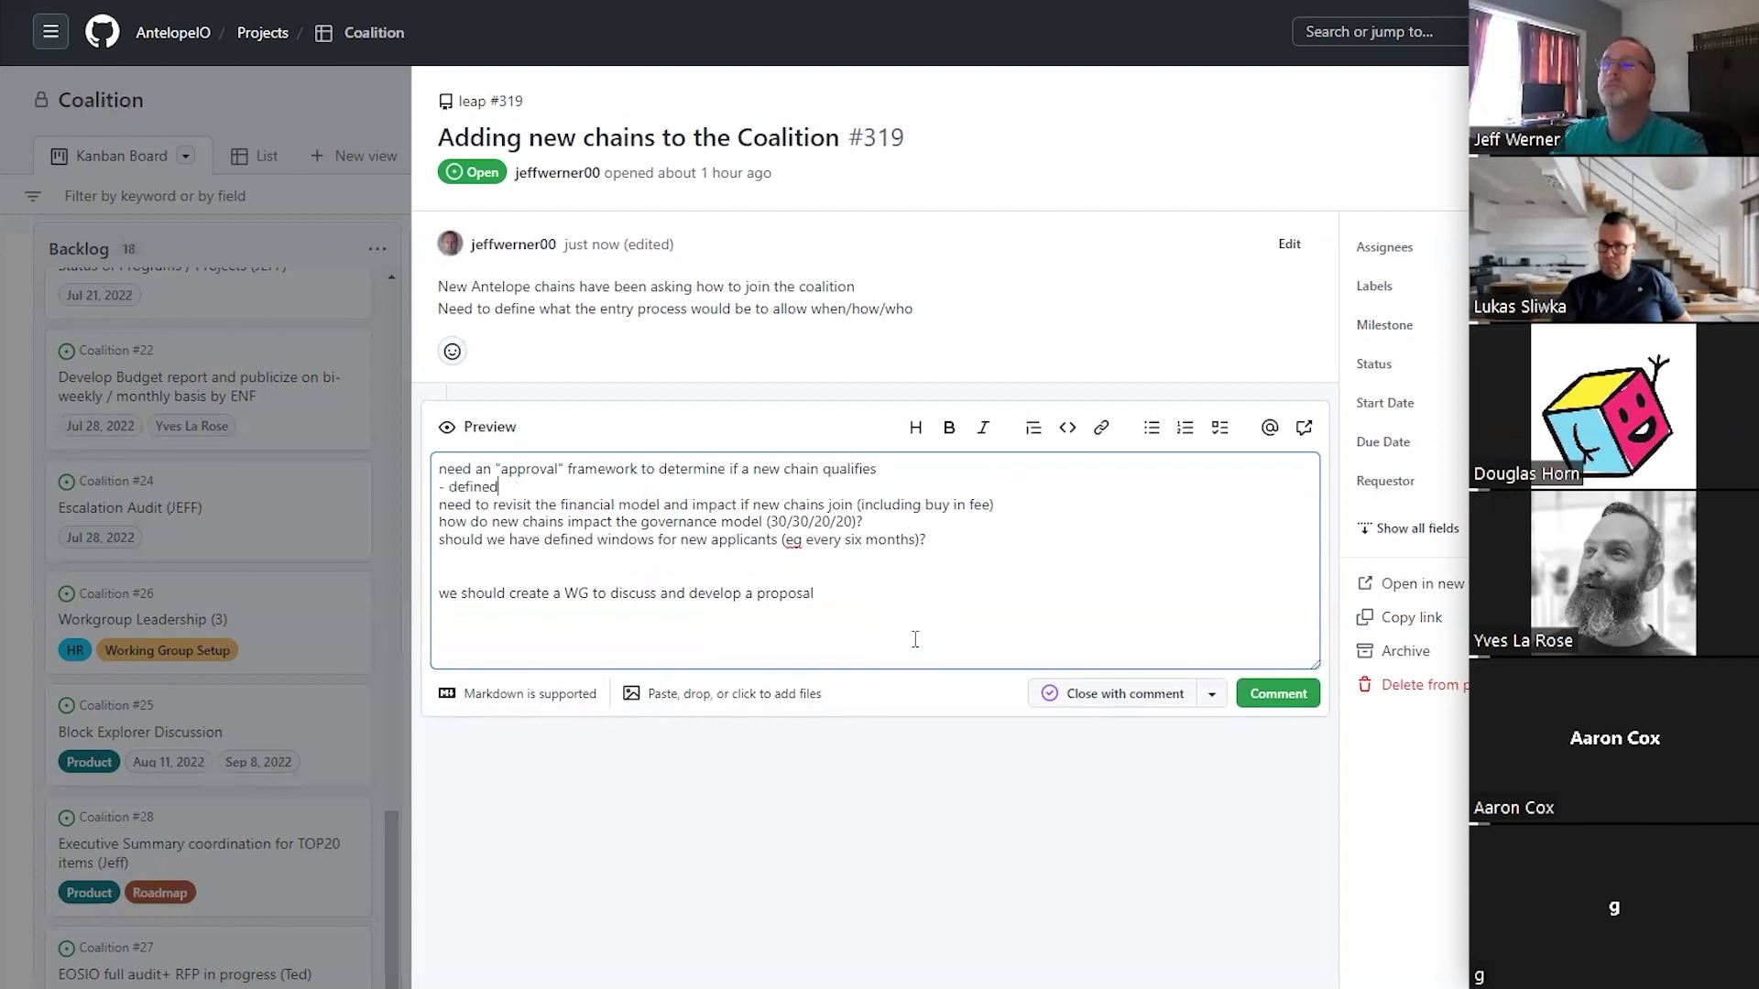
{"action": "type", "text": " threshold"}
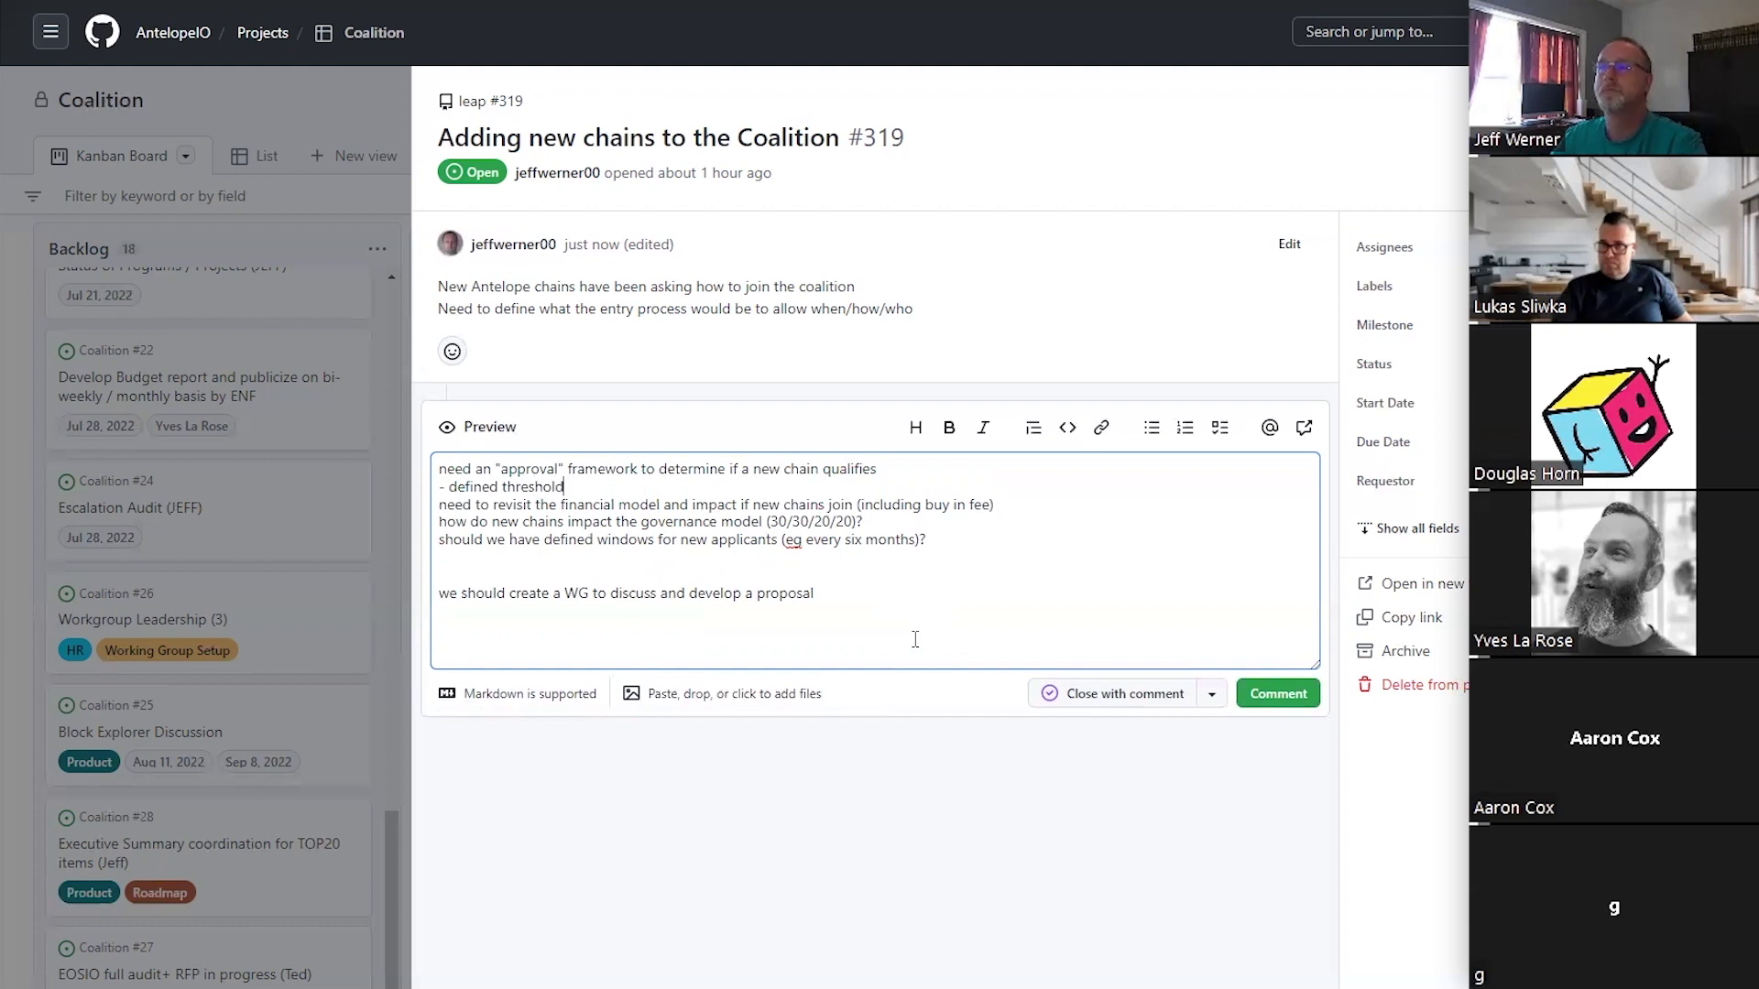
{"action": "type", "text": "s"}
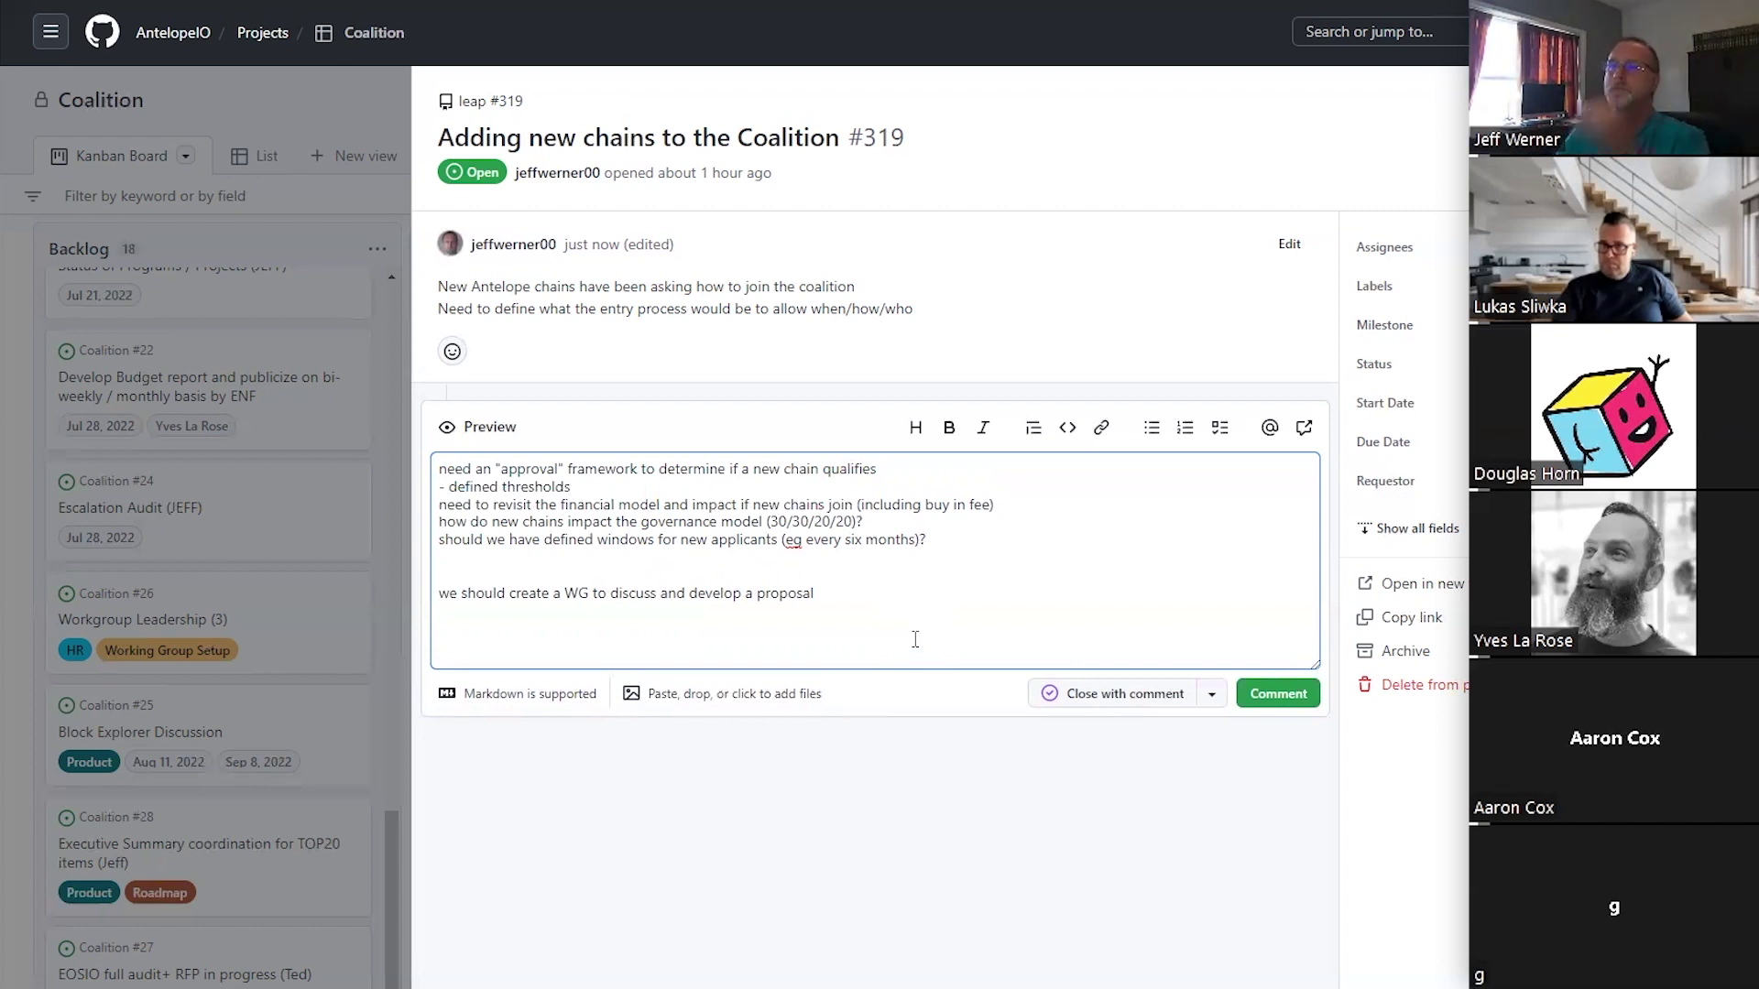
Change "defined" to "define" in the thresholds list item.
{"action": "key", "text": "Left"}
{"action": "key", "text": "Left"}
{"action": "key", "text": "Left"}
{"action": "key", "text": "Left"}
{"action": "key", "text": "Left"}
{"action": "key", "text": "Left"}
{"action": "key", "text": "Left"}
{"action": "key", "text": "Left"}
{"action": "key", "text": "Left"}
{"action": "key", "text": "Left"}
{"action": "key", "text": "Left"}
{"action": "key", "text": "BackSpace"}
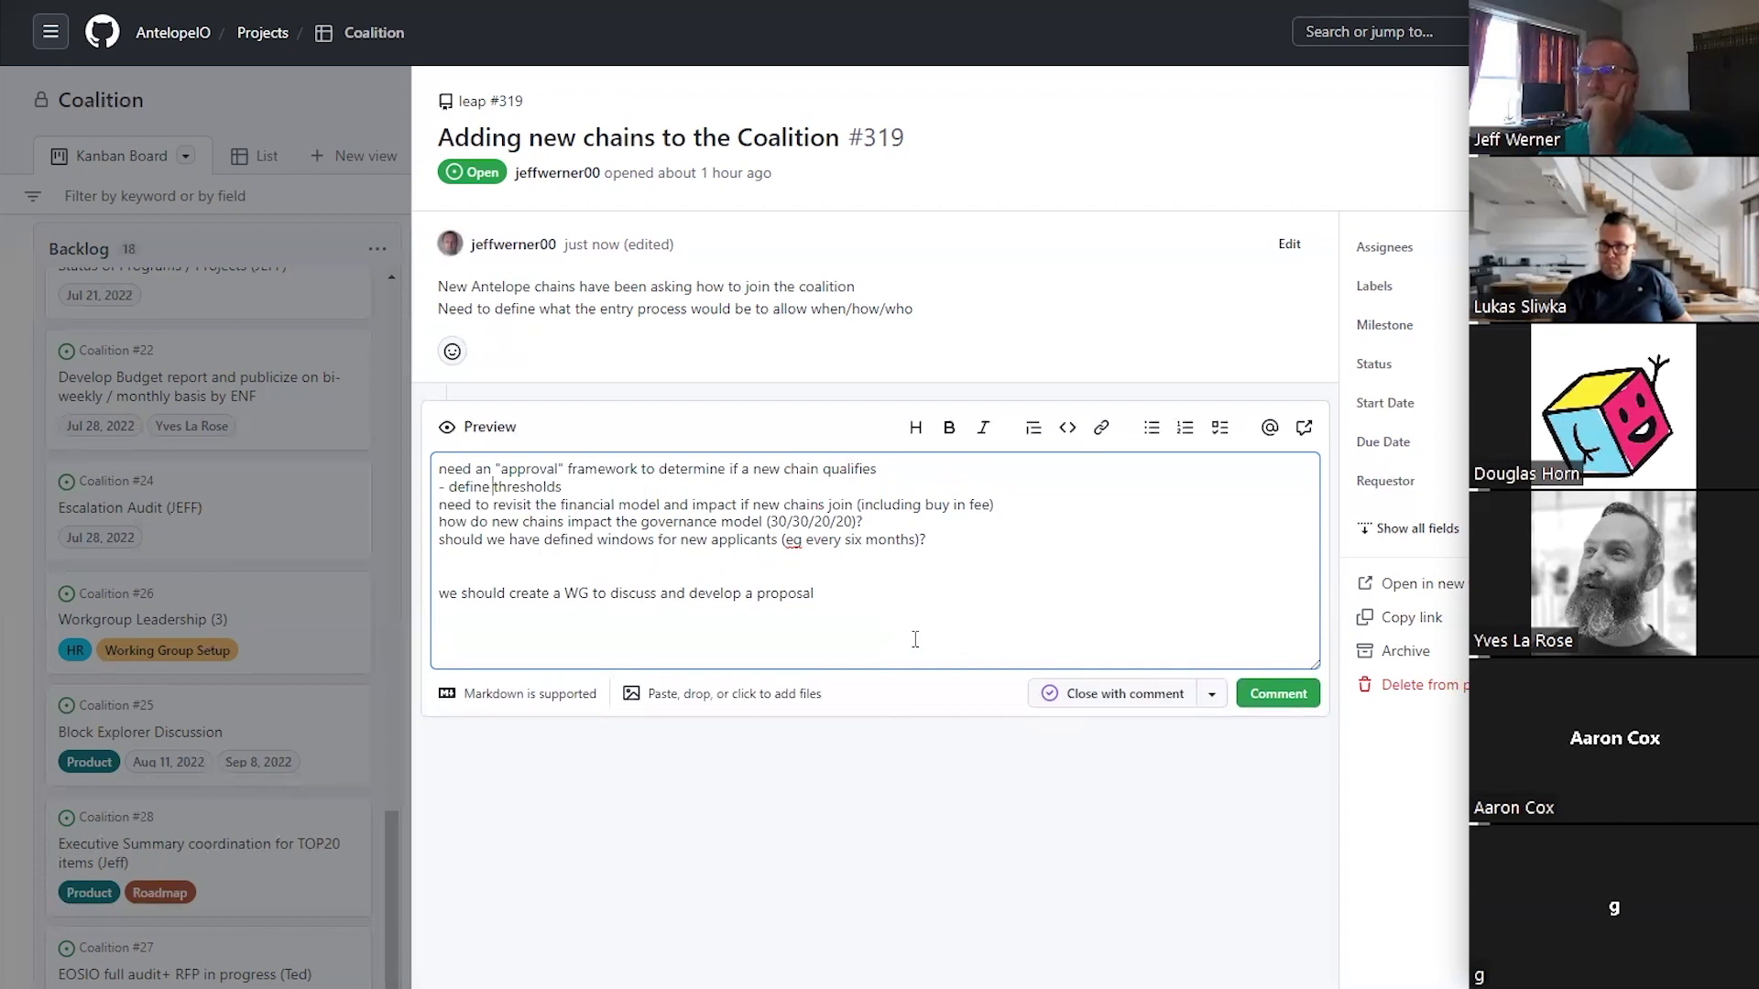
{"action": "key", "text": "Right"}
{"action": "key", "text": "Right"}
{"action": "key", "text": "Right"}
{"action": "key", "text": "Right"}
{"action": "key", "text": "Right"}
{"action": "key", "text": "Right"}
{"action": "key", "text": "Right"}
{"action": "key", "text": "Right"}
{"action": "key", "text": "Right"}
{"action": "key", "text": "Right"}
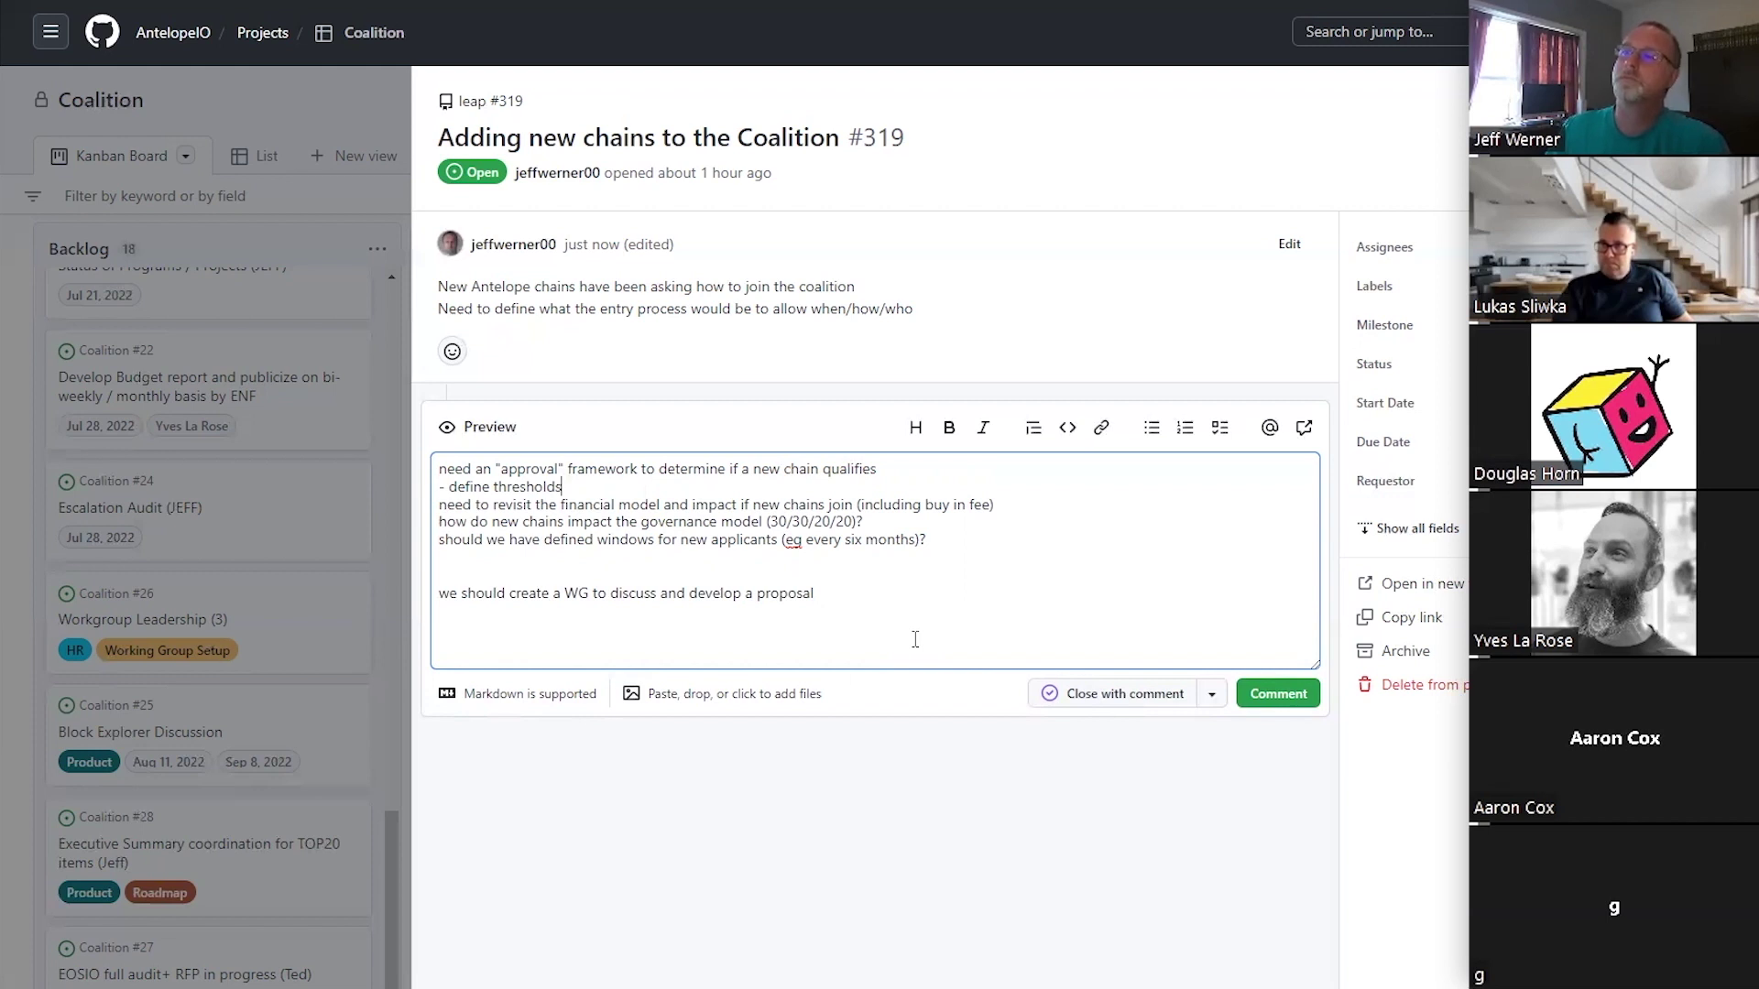
Under the WG line, add a bullet assigning a colleague "to ask chain heads for reps for the WG", and add "or year" after "six months".
{"action": "key", "text": "Down"}
{"action": "key", "text": "Down"}
{"action": "key", "text": "Down"}
{"action": "key", "text": "Down"}
{"action": "key", "text": "Down"}
{"action": "key", "text": "Down"}
{"action": "key", "text": "Down"}
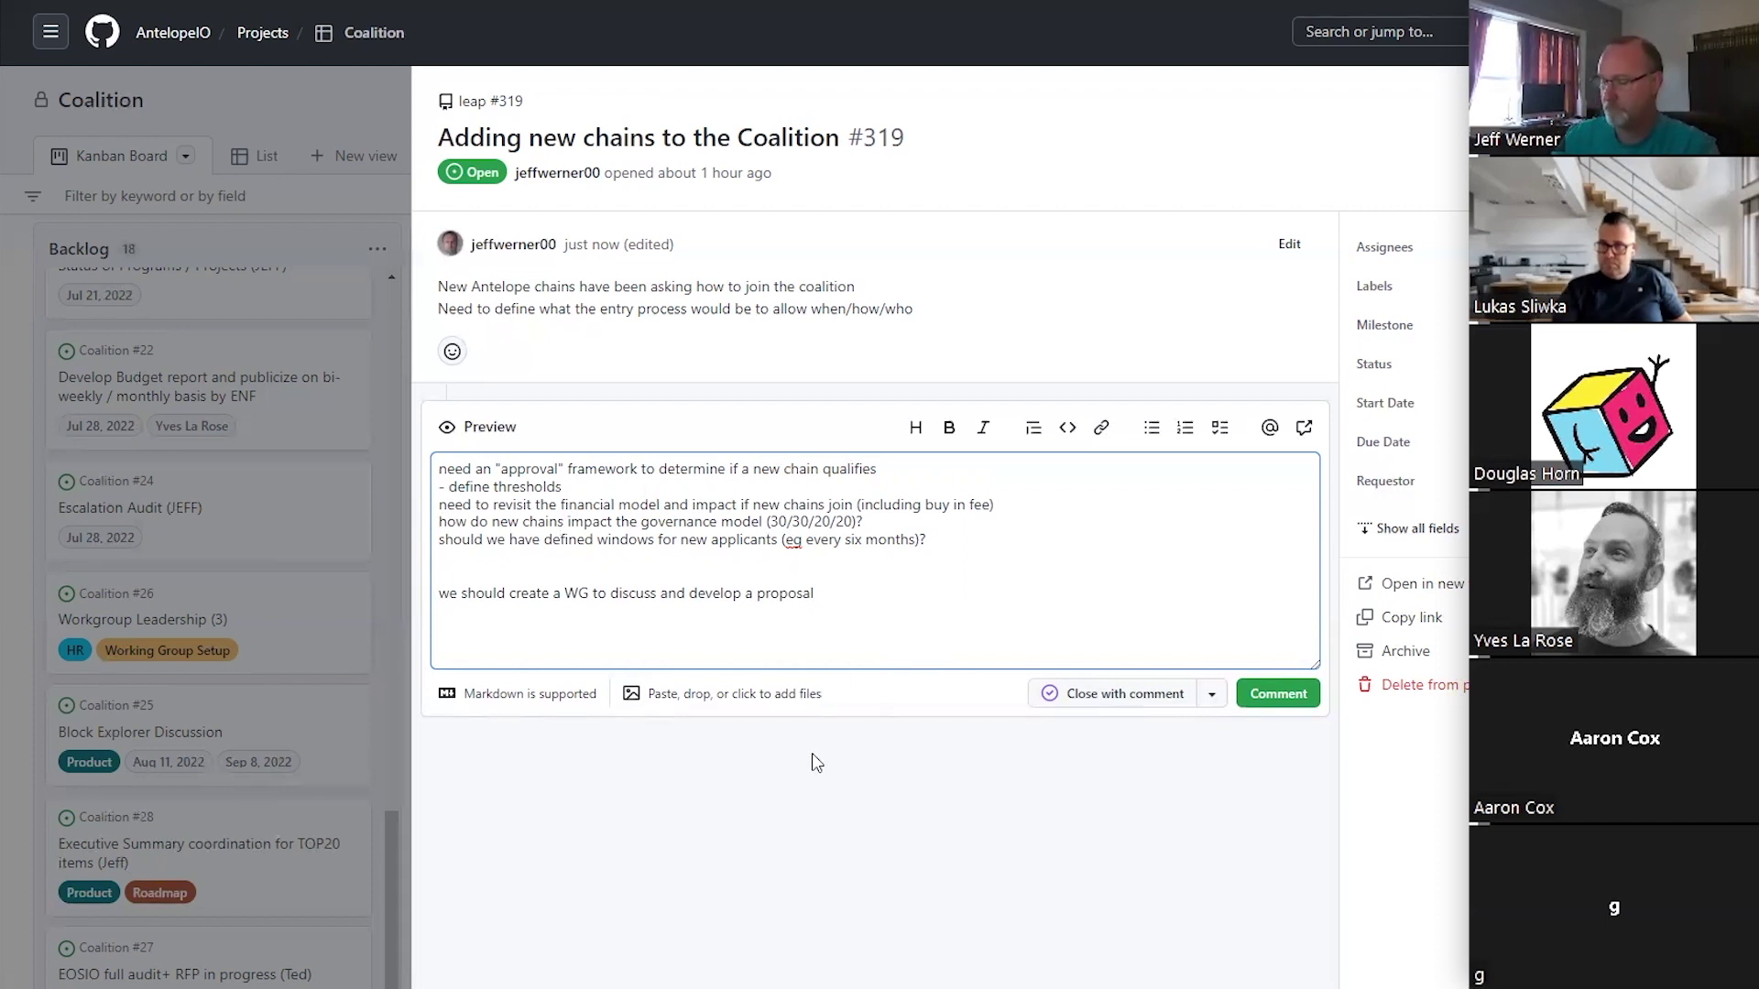
{"action": "type", "text": "- Jeff to ask chain heads for reps for the WG"}
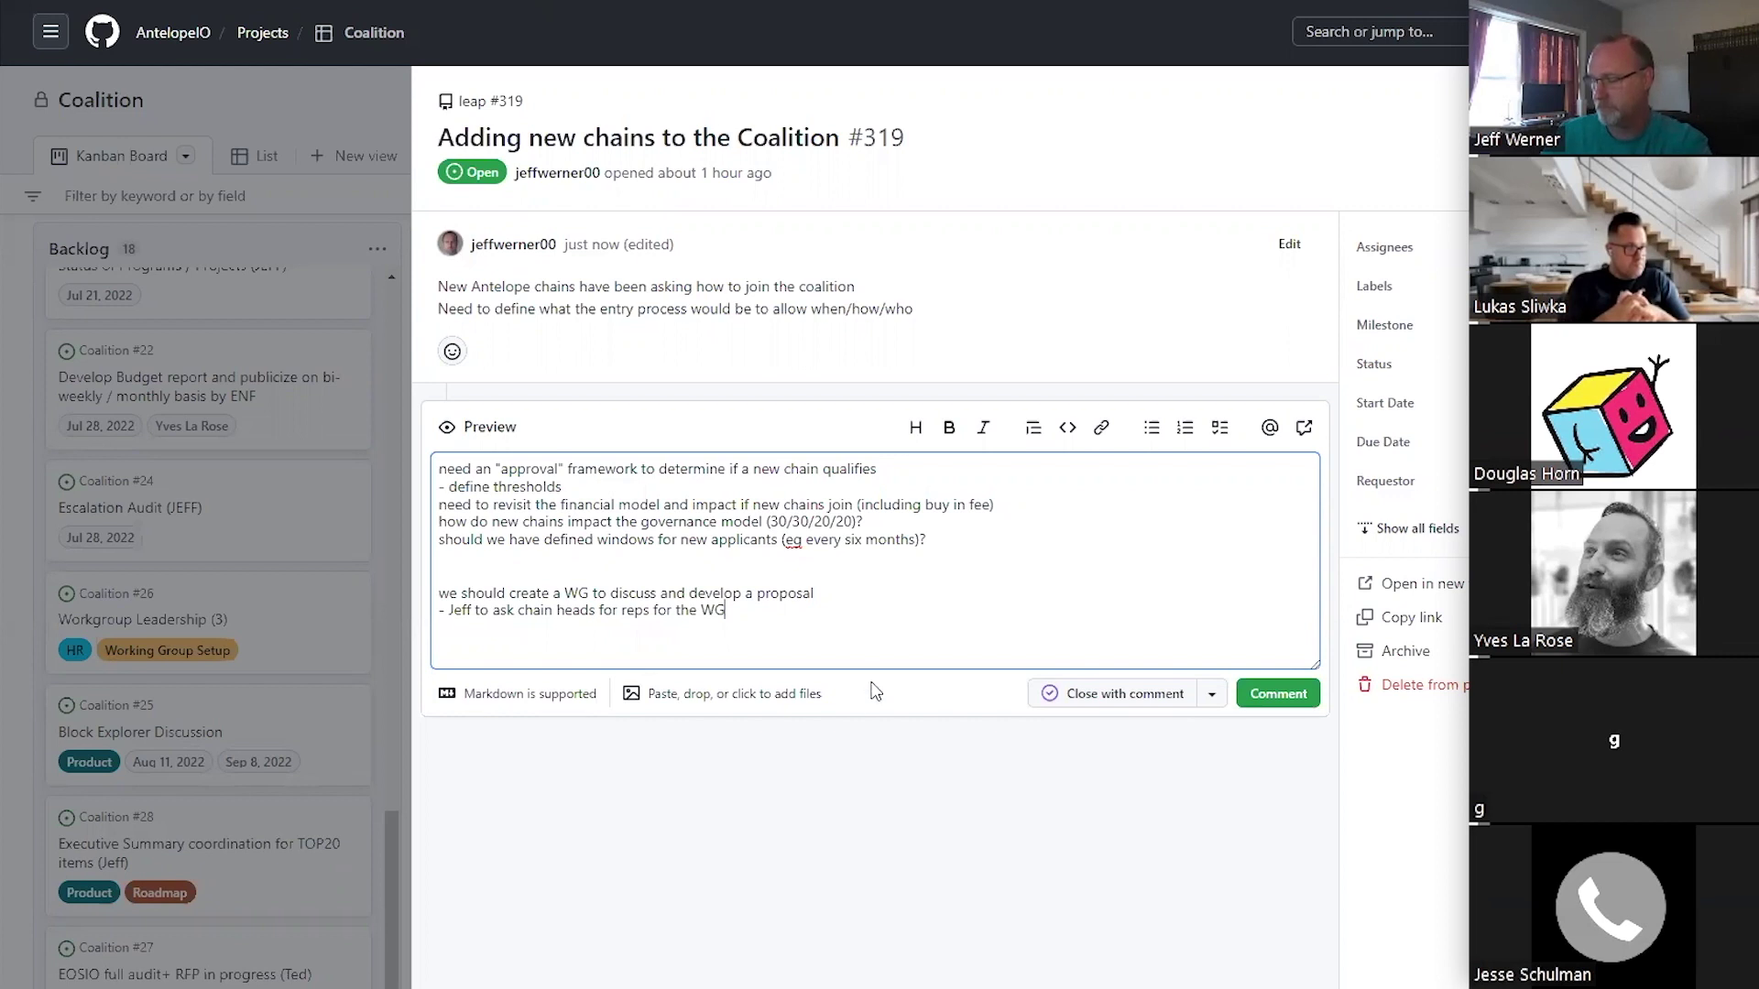
{"action": "left_click", "coordinate": [916, 540]}
{"action": "type", "text": "or year"}
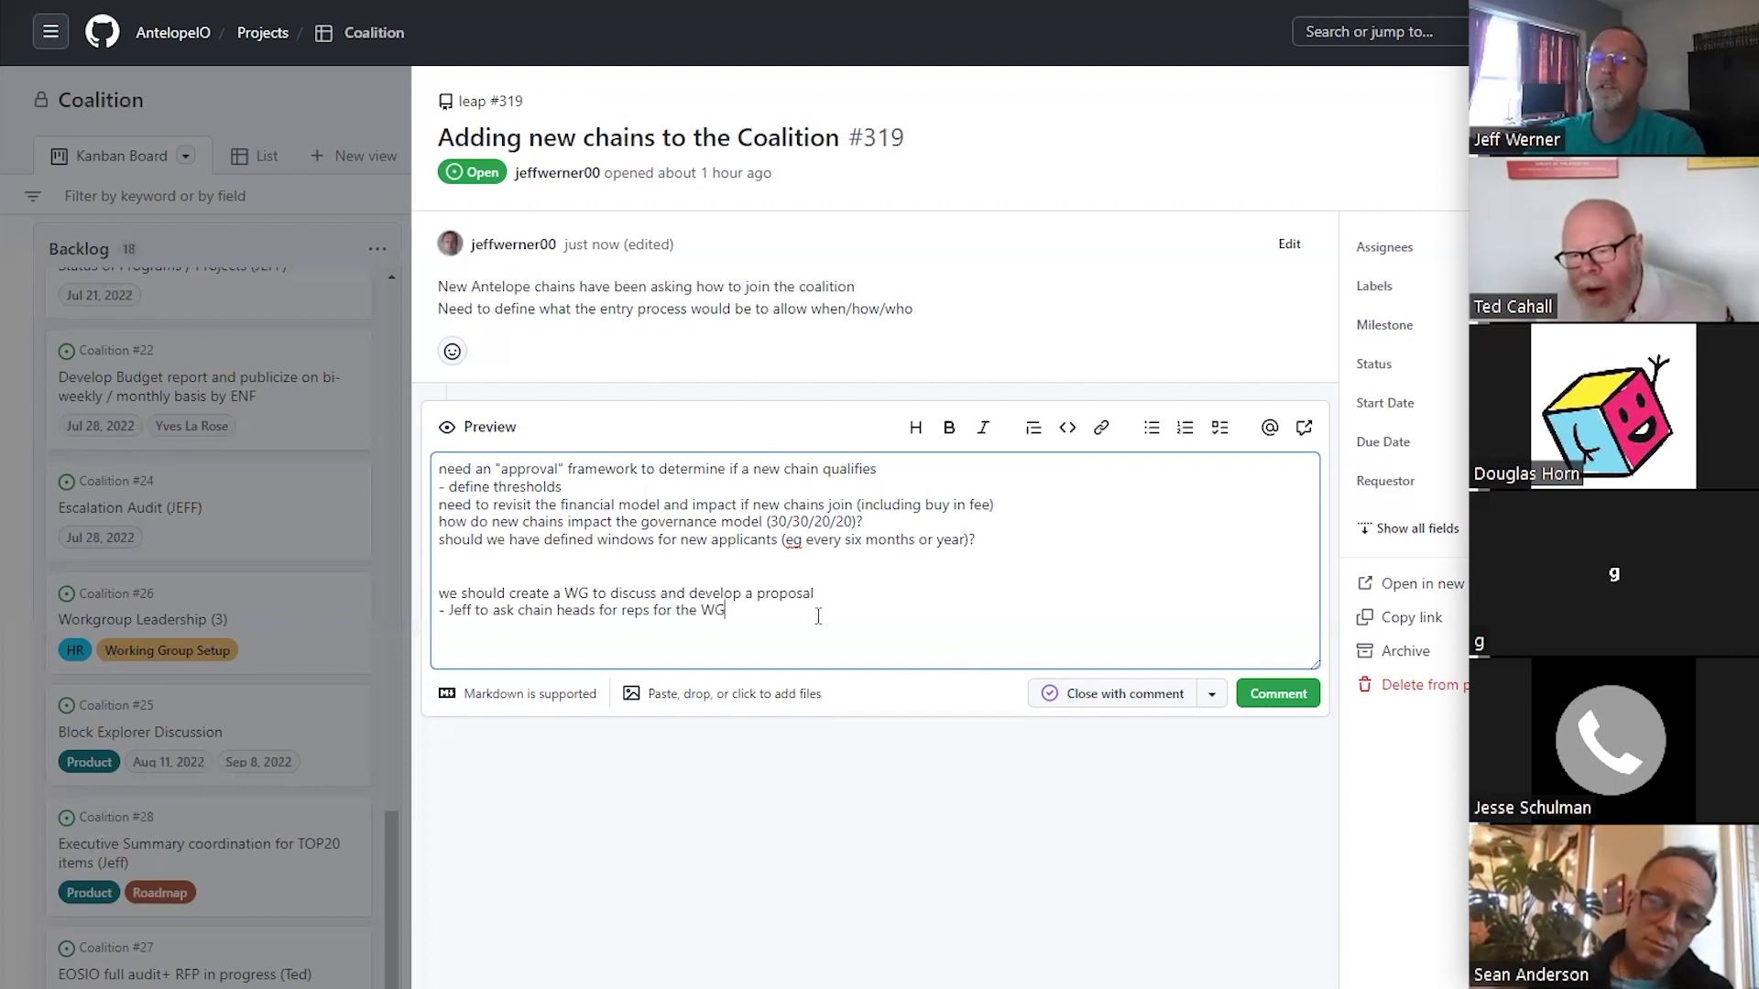
Add a bullet with the first working group member's name below the chain heads item and post the comment.
{"action": "left_click", "coordinate": [452, 610]}
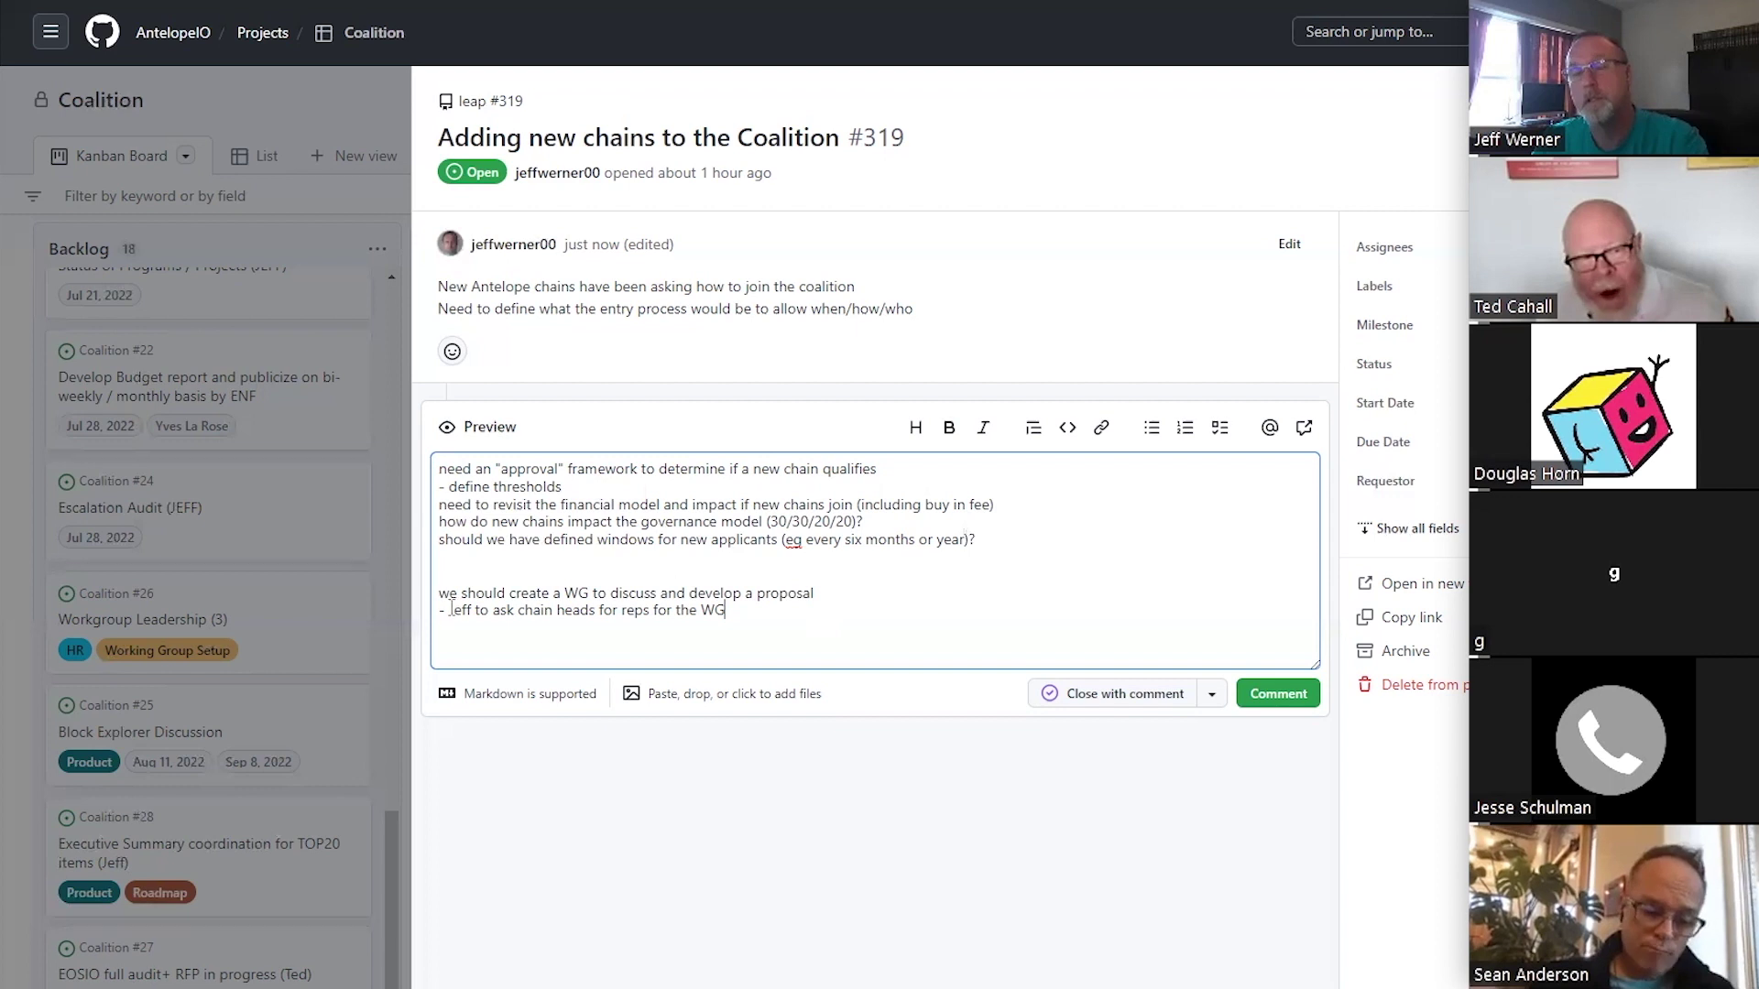
{"action": "key", "text": "shift+End"}
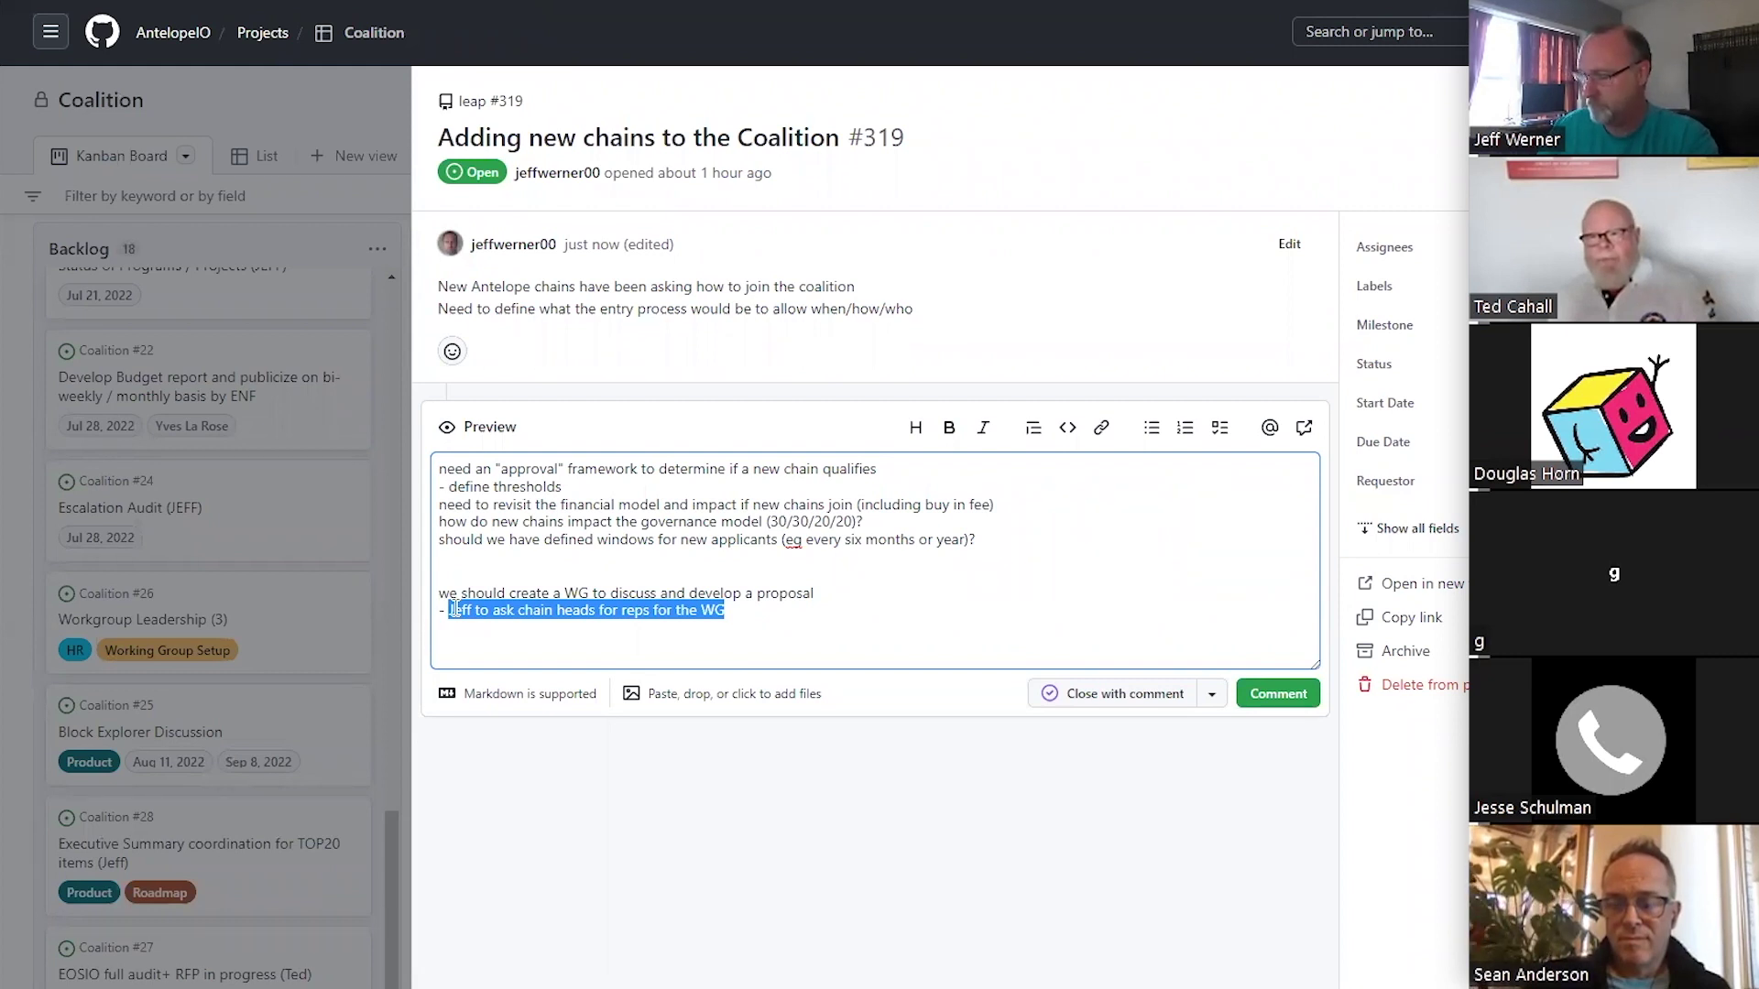
{"action": "key", "text": "End"}
{"action": "key", "text": "Return"}
{"action": "type", "text": "Guillaume"}
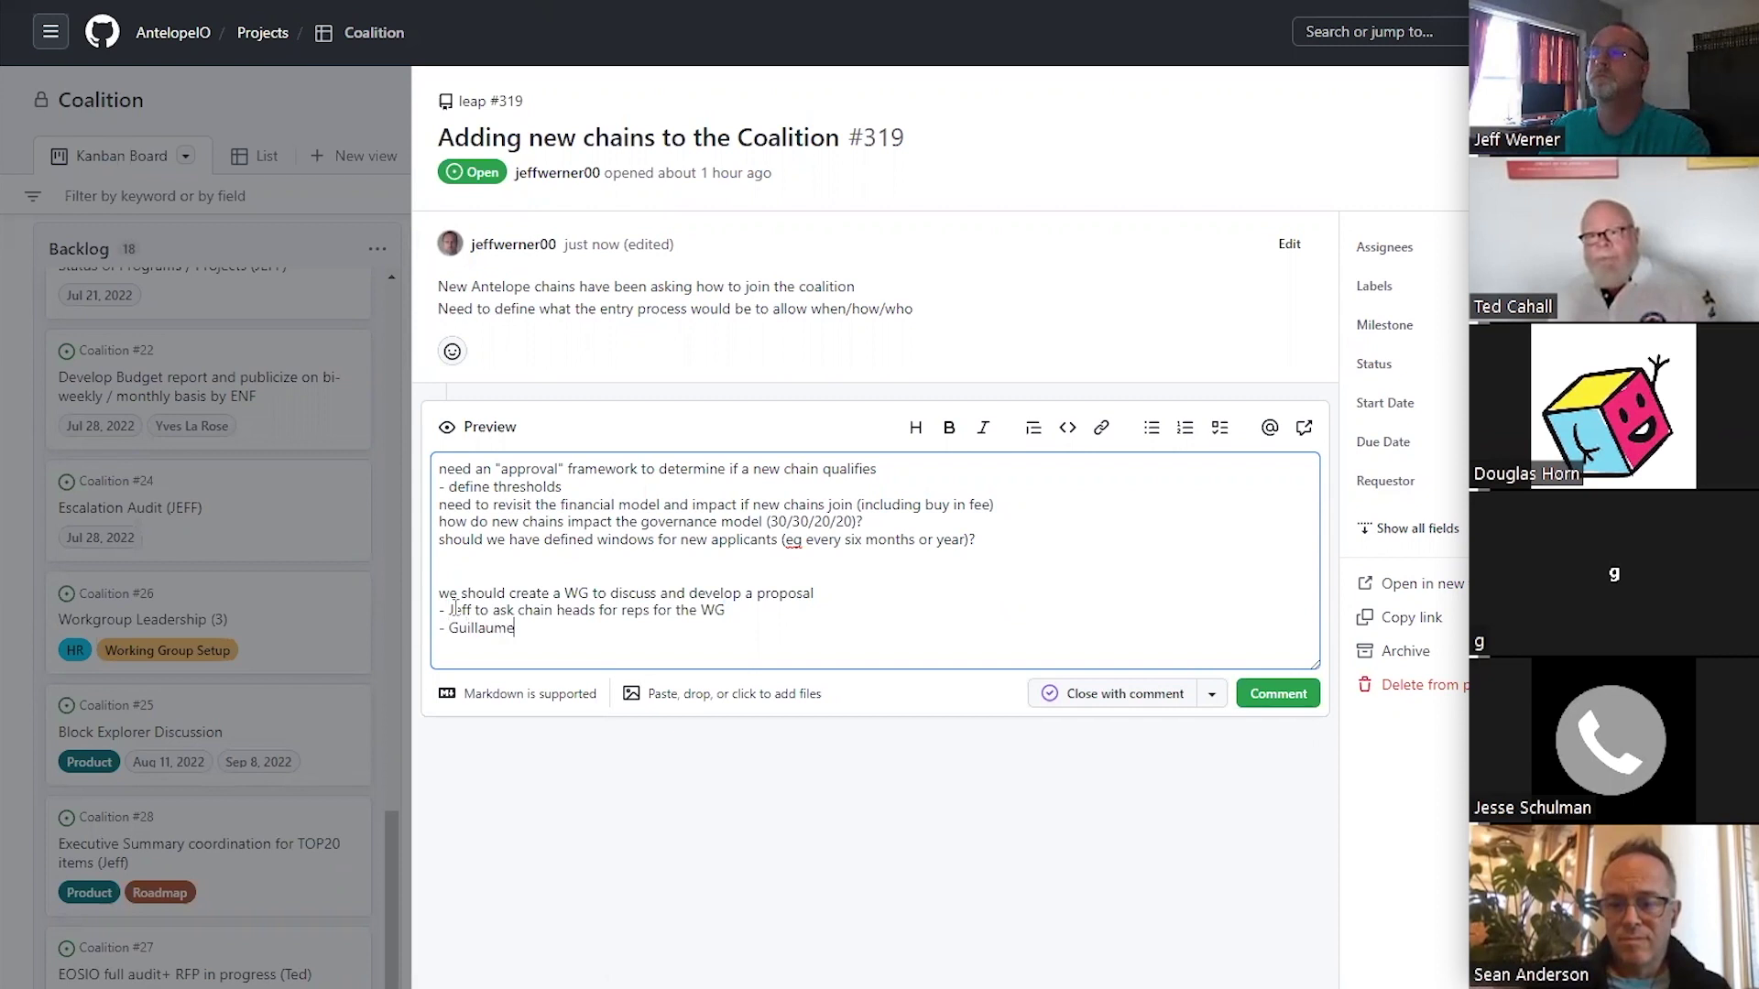
{"action": "key", "text": "Return"}
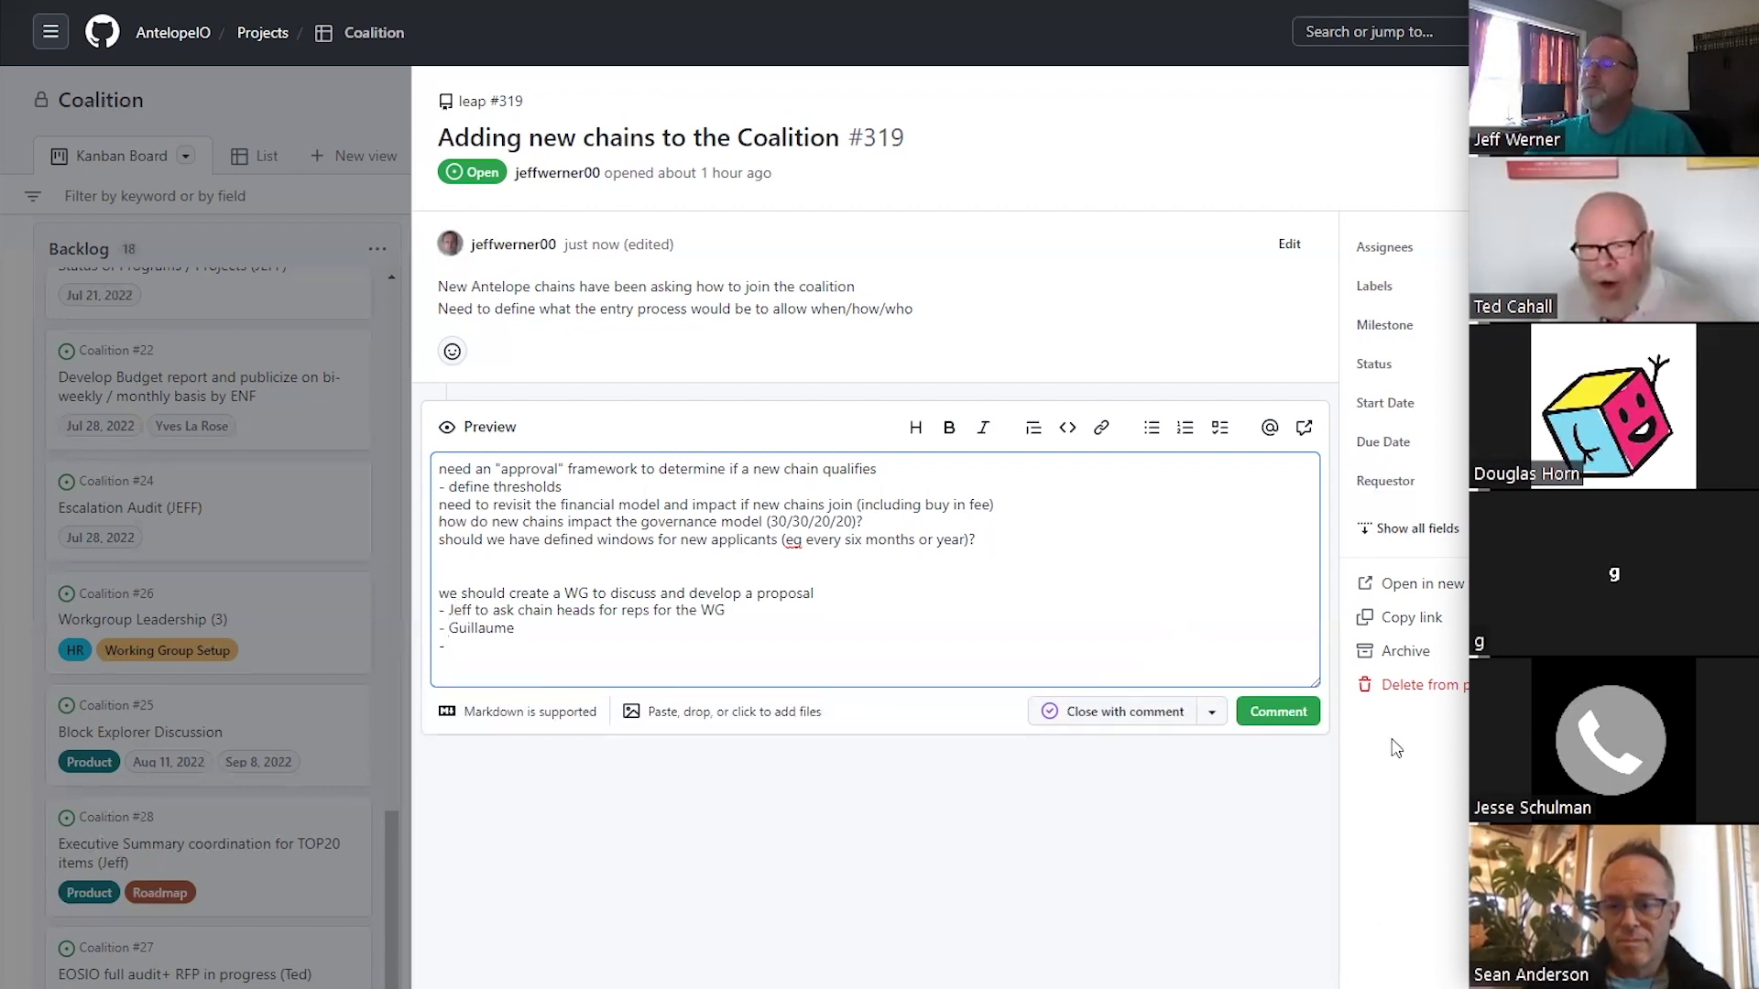
{"action": "left_click", "coordinate": [1285, 714]}
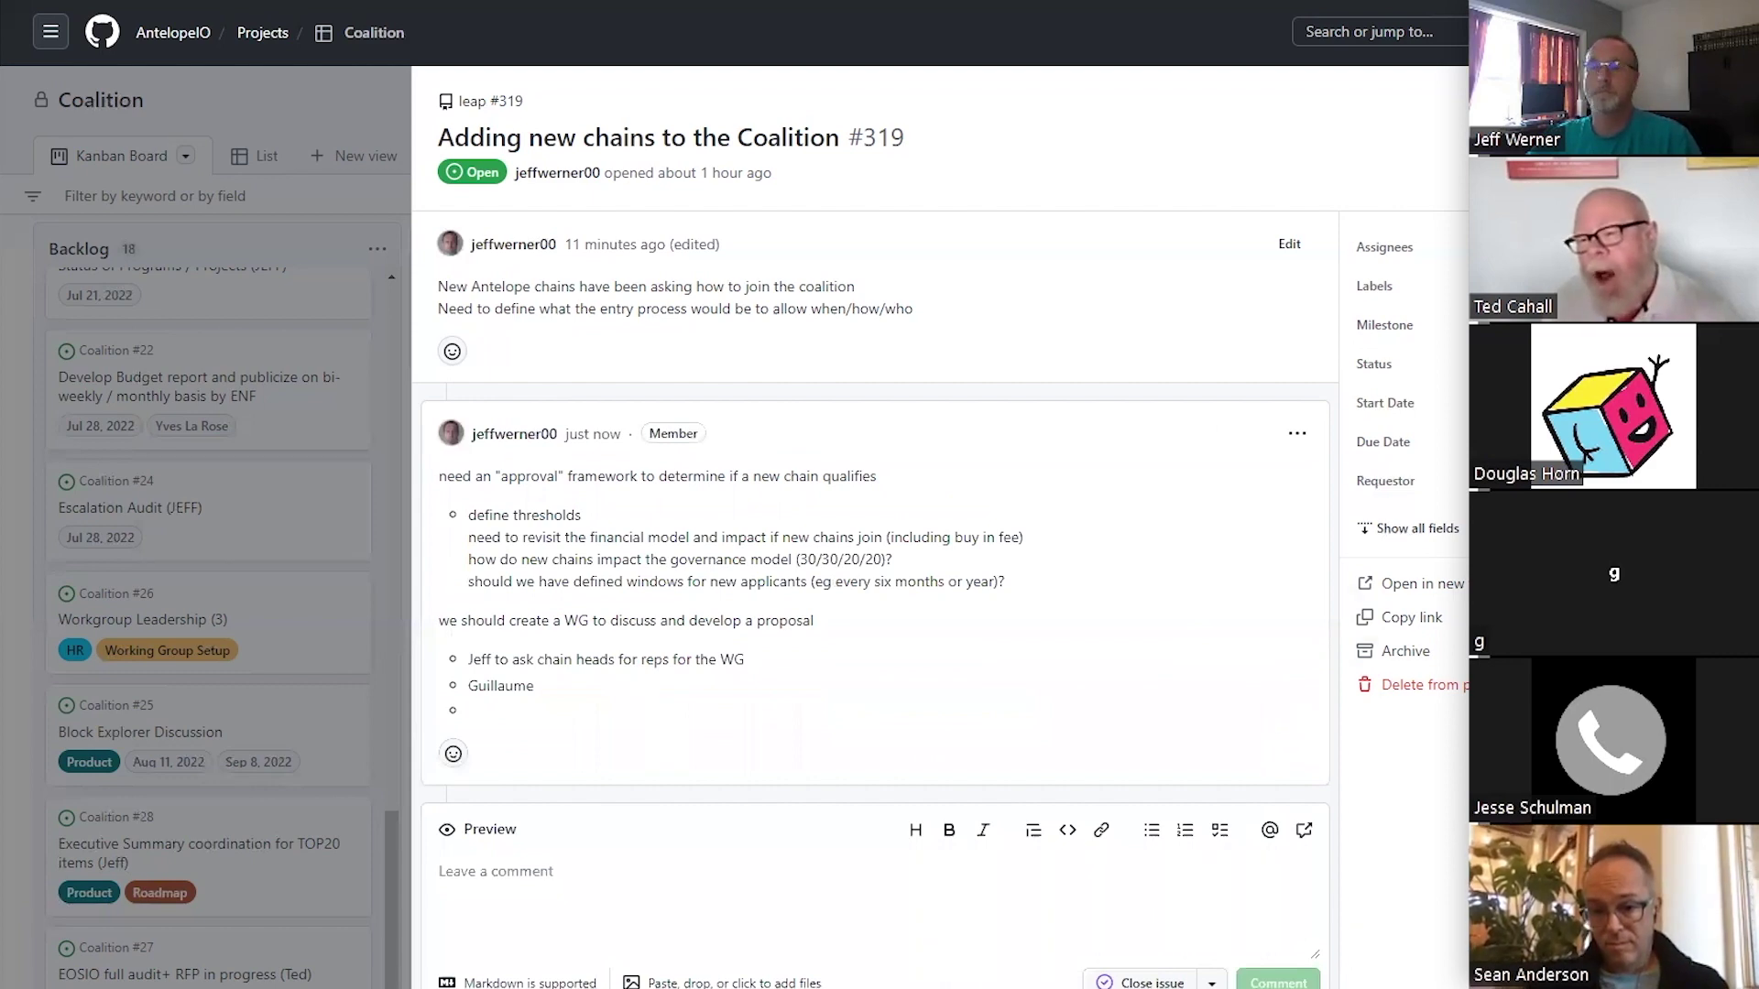
{"action": "key", "text": "Escape"}
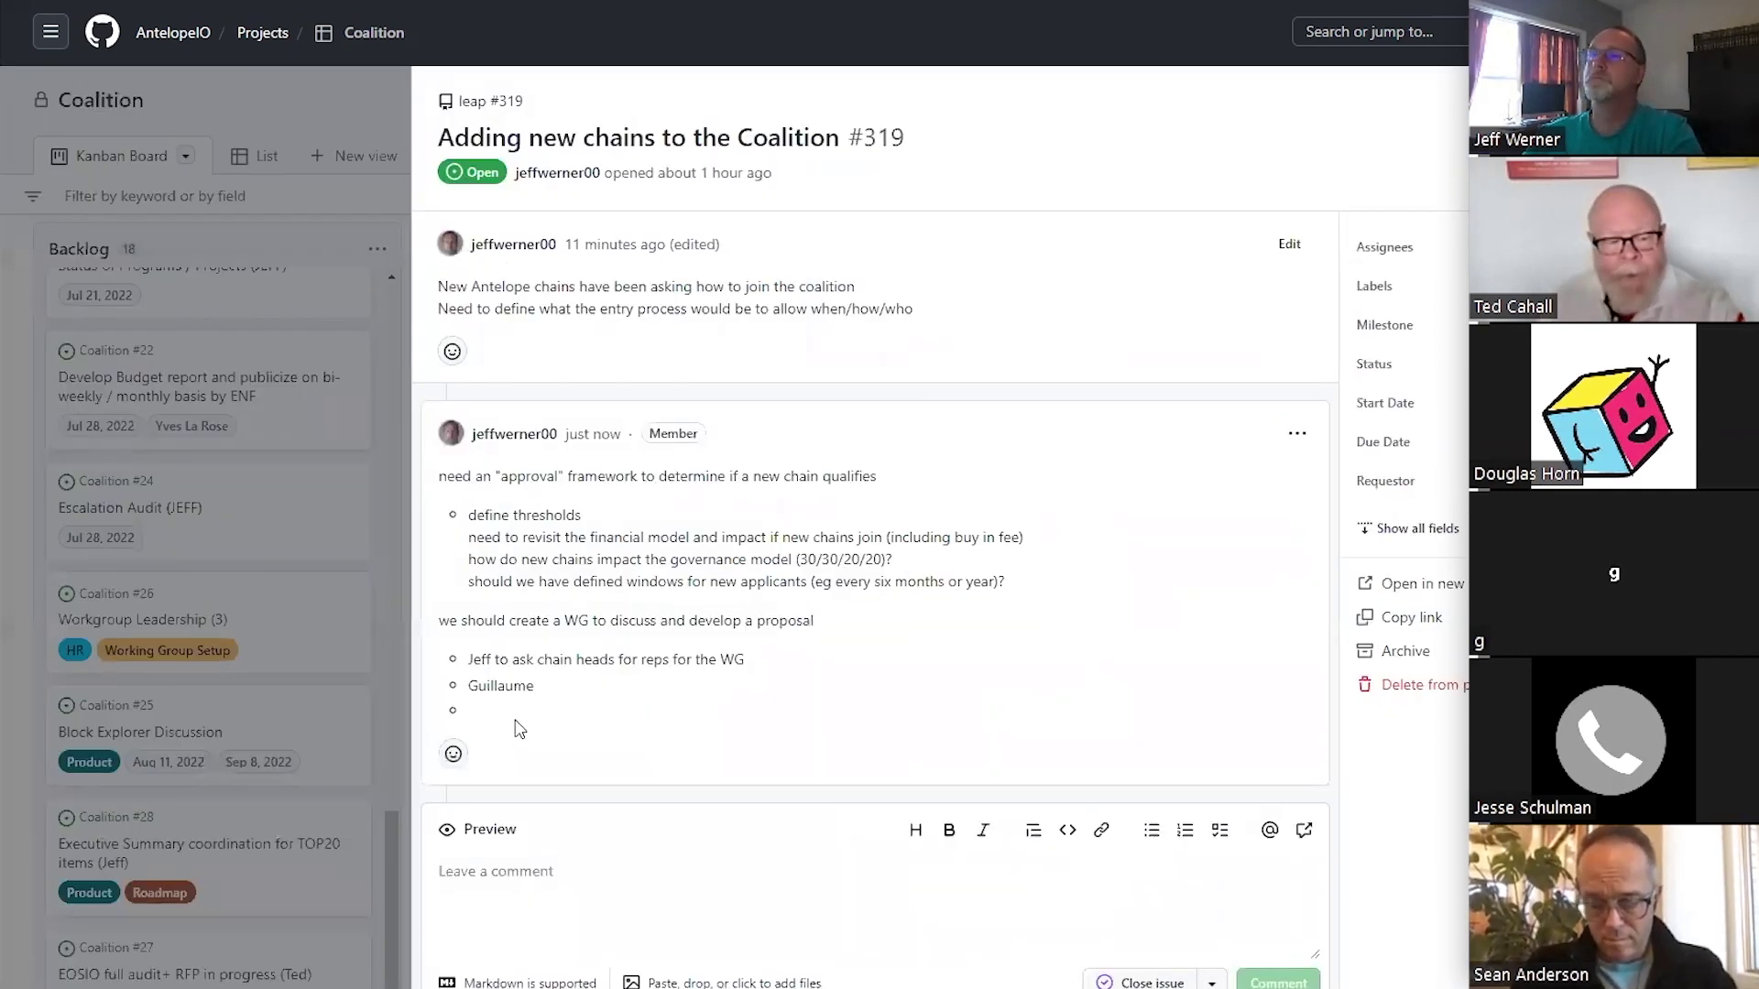
Edit the posted comment to list two more working group members' names as bullets, save the update and close the issue.
{"action": "left_click", "coordinate": [1295, 440]}
{"action": "left_click", "coordinate": [1181, 510]}
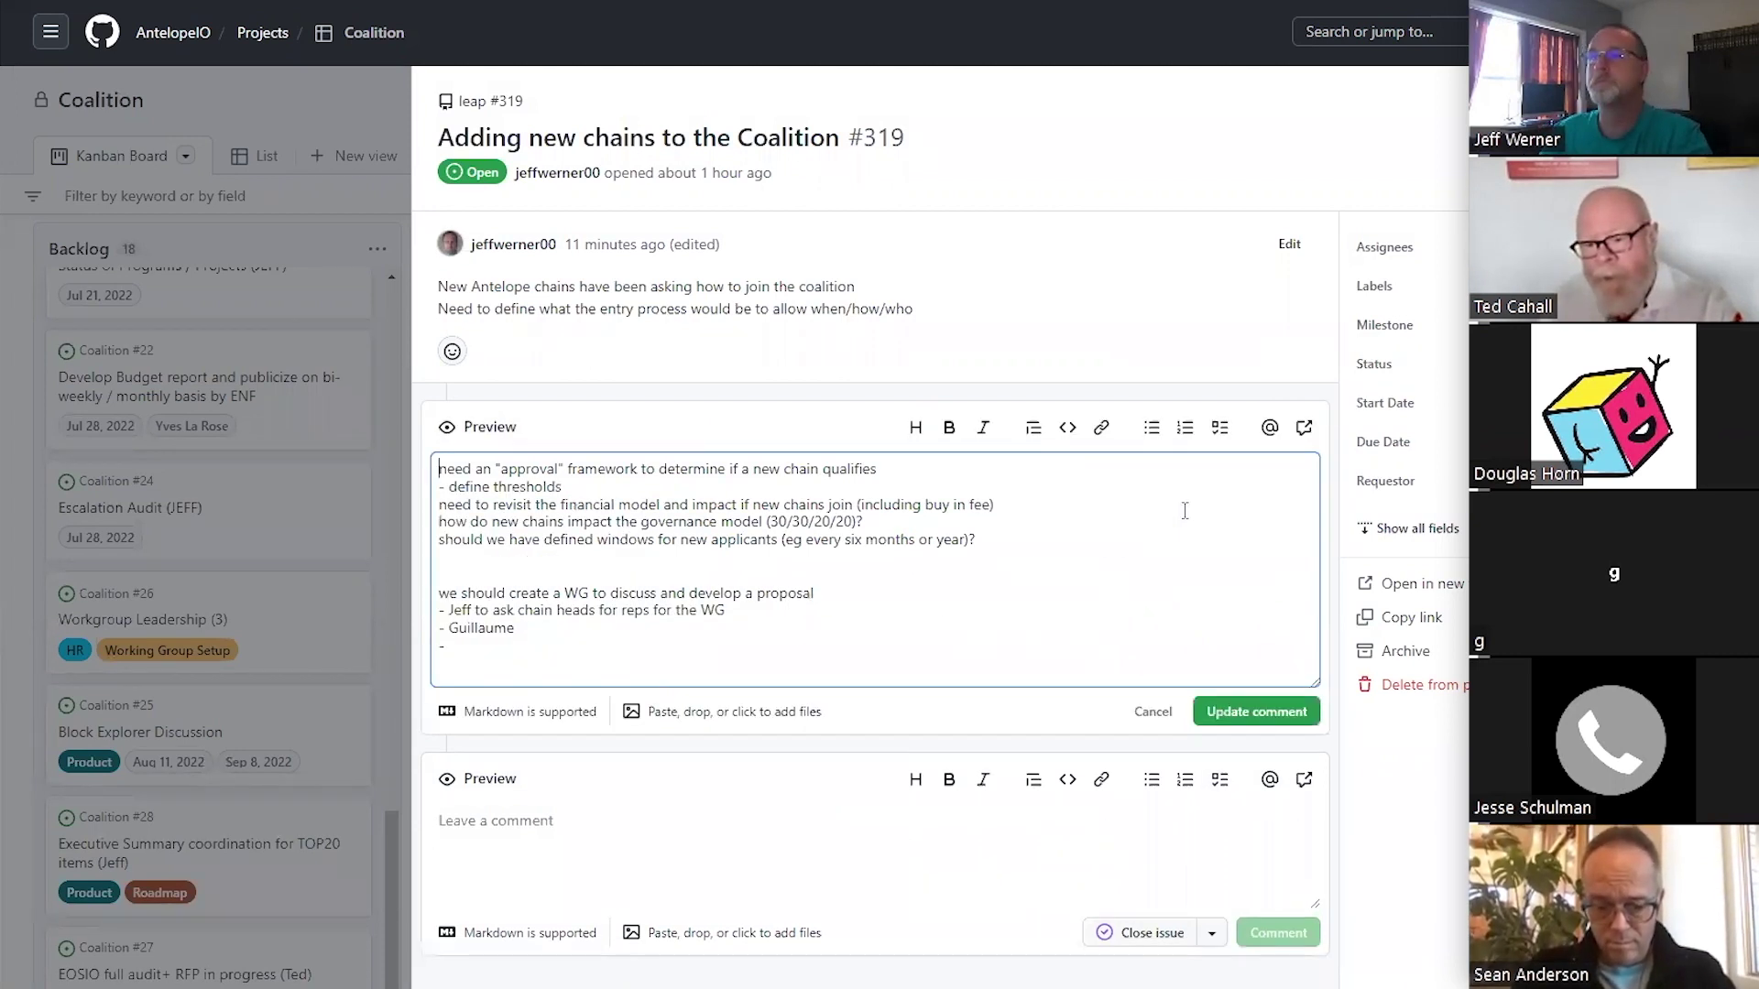
{"action": "left_click", "coordinate": [513, 644]}
{"action": "type", "text": "Yves"}
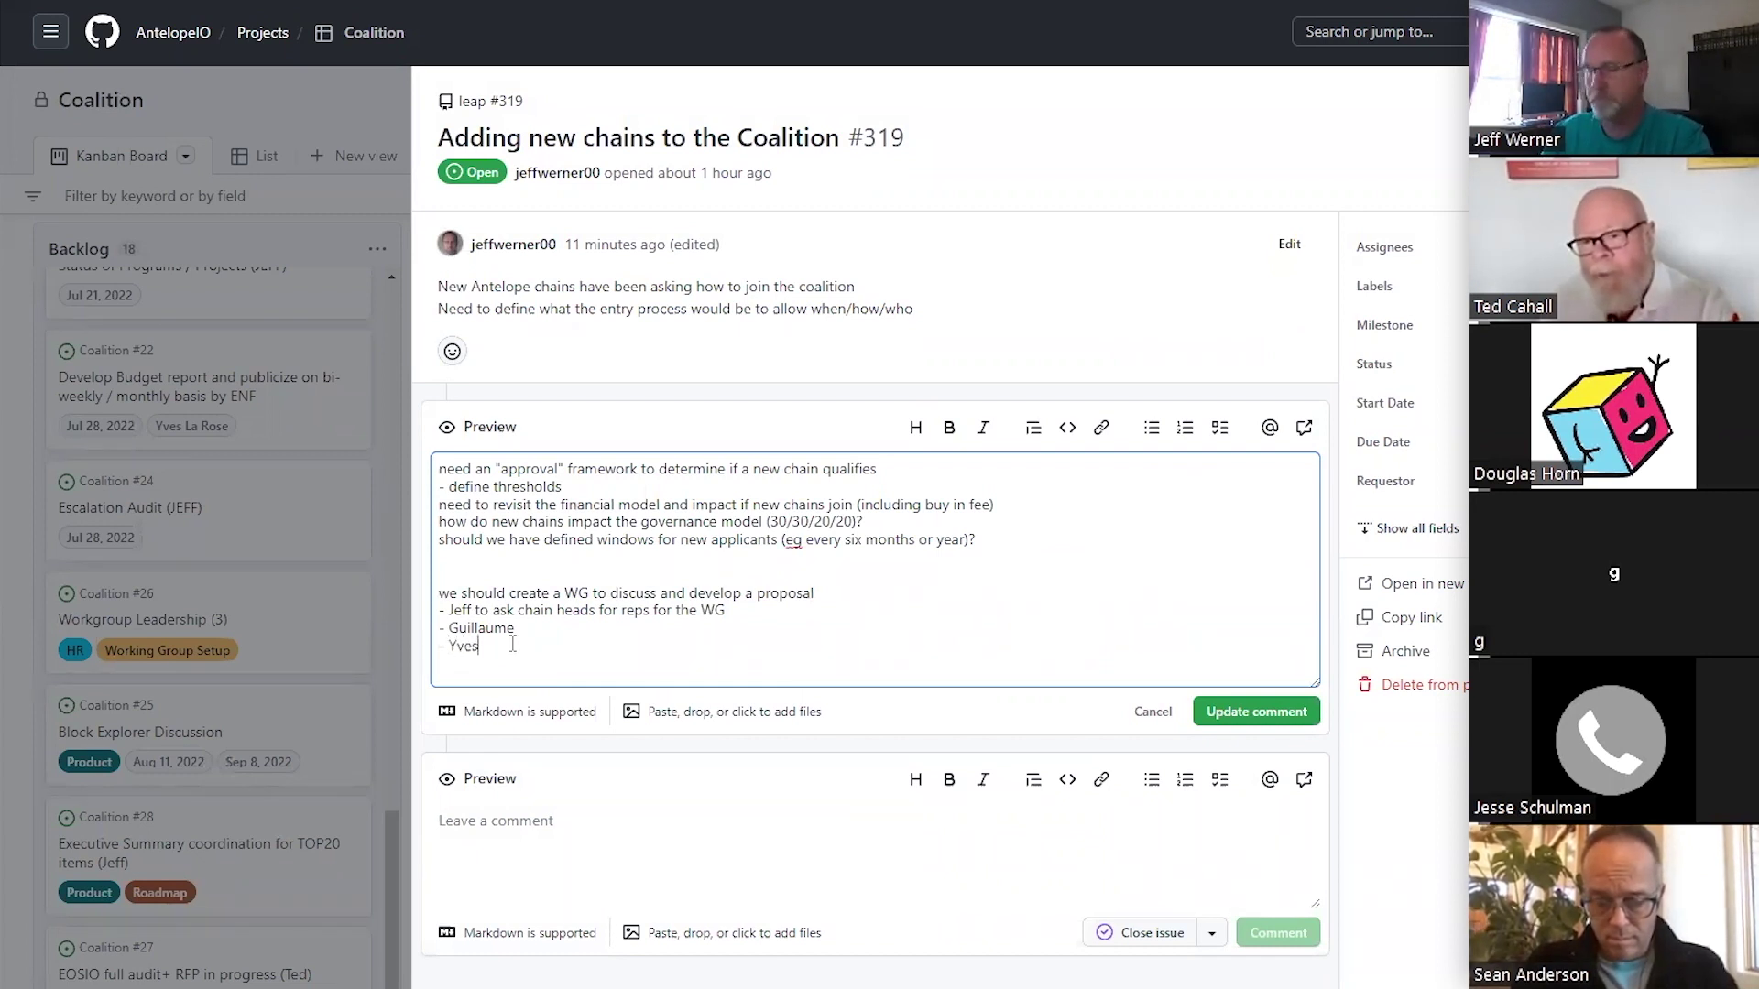
{"action": "key", "text": "Return"}
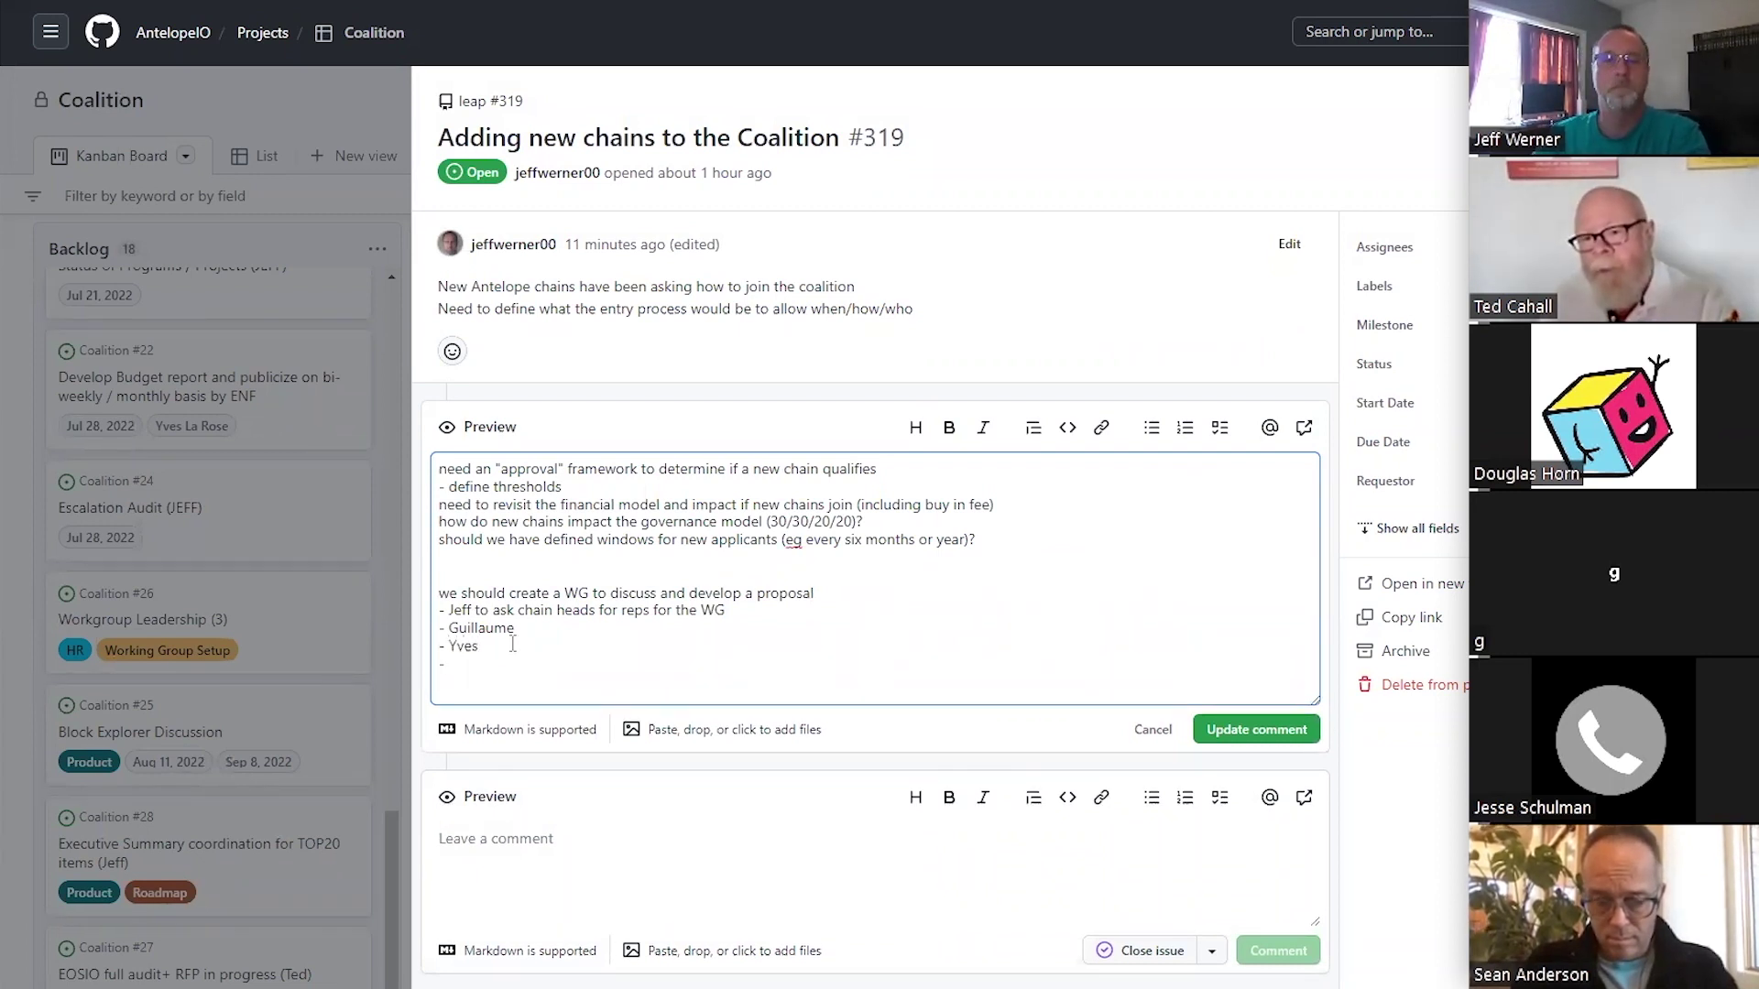
{"action": "type", "text": "Sean"}
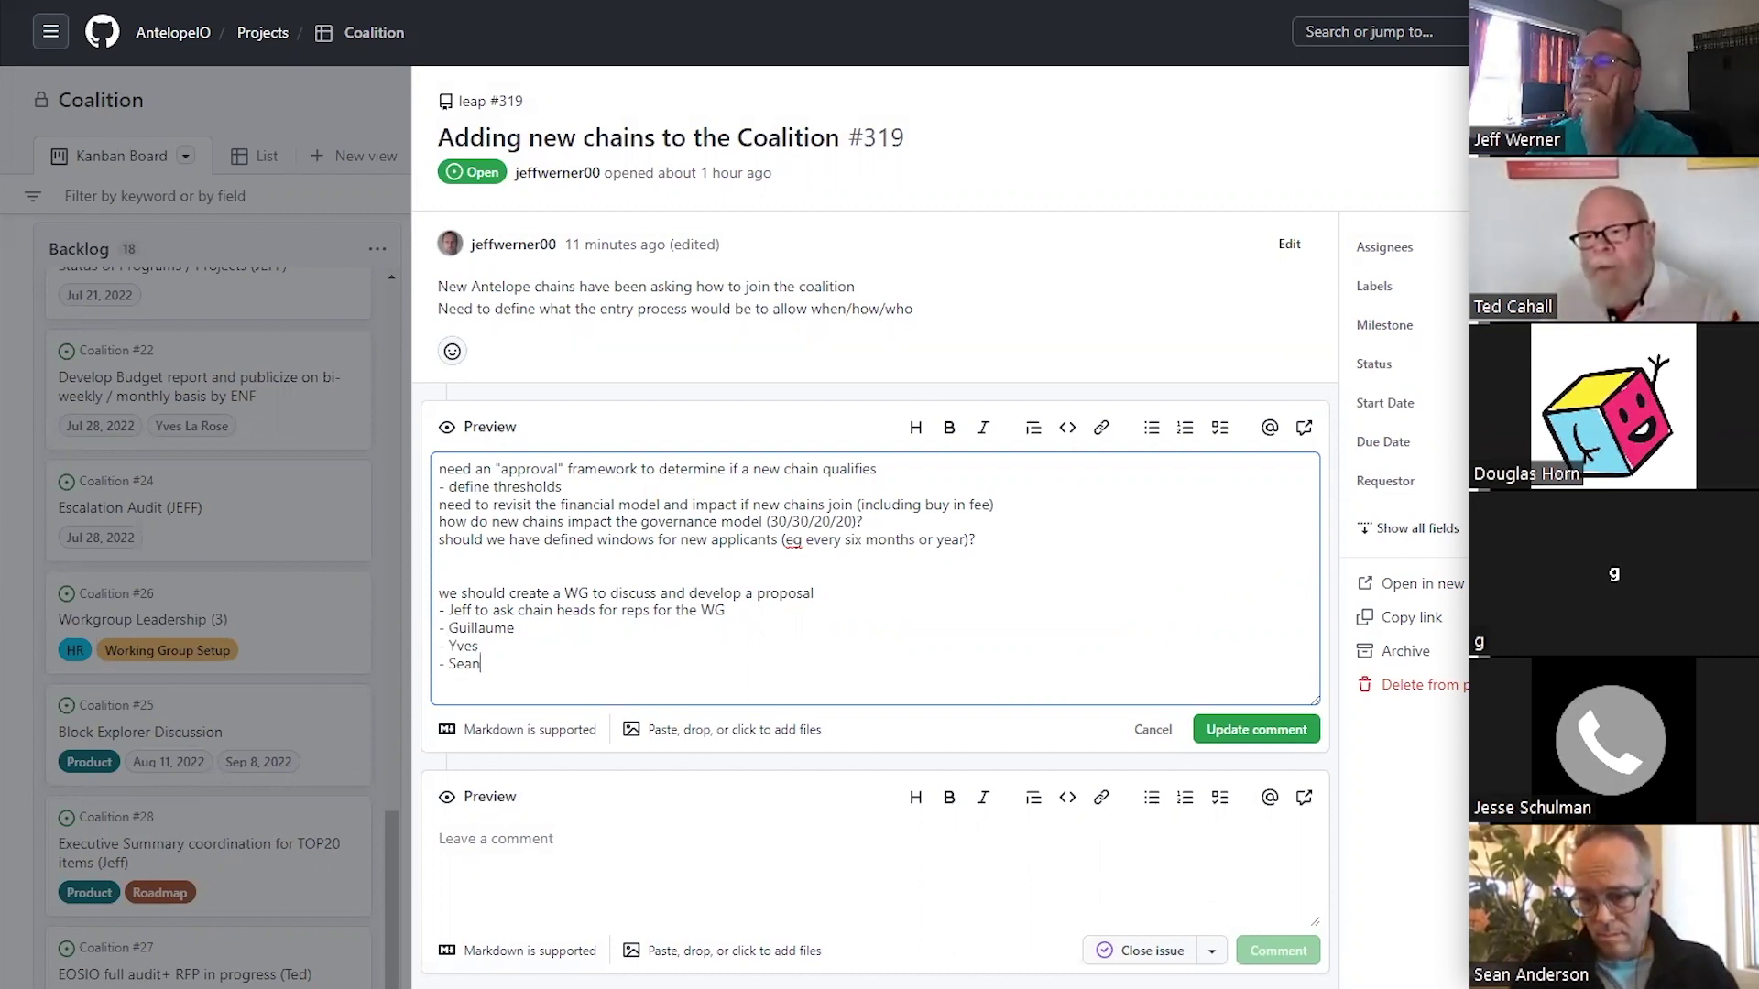
{"action": "left_click", "coordinate": [953, 431]}
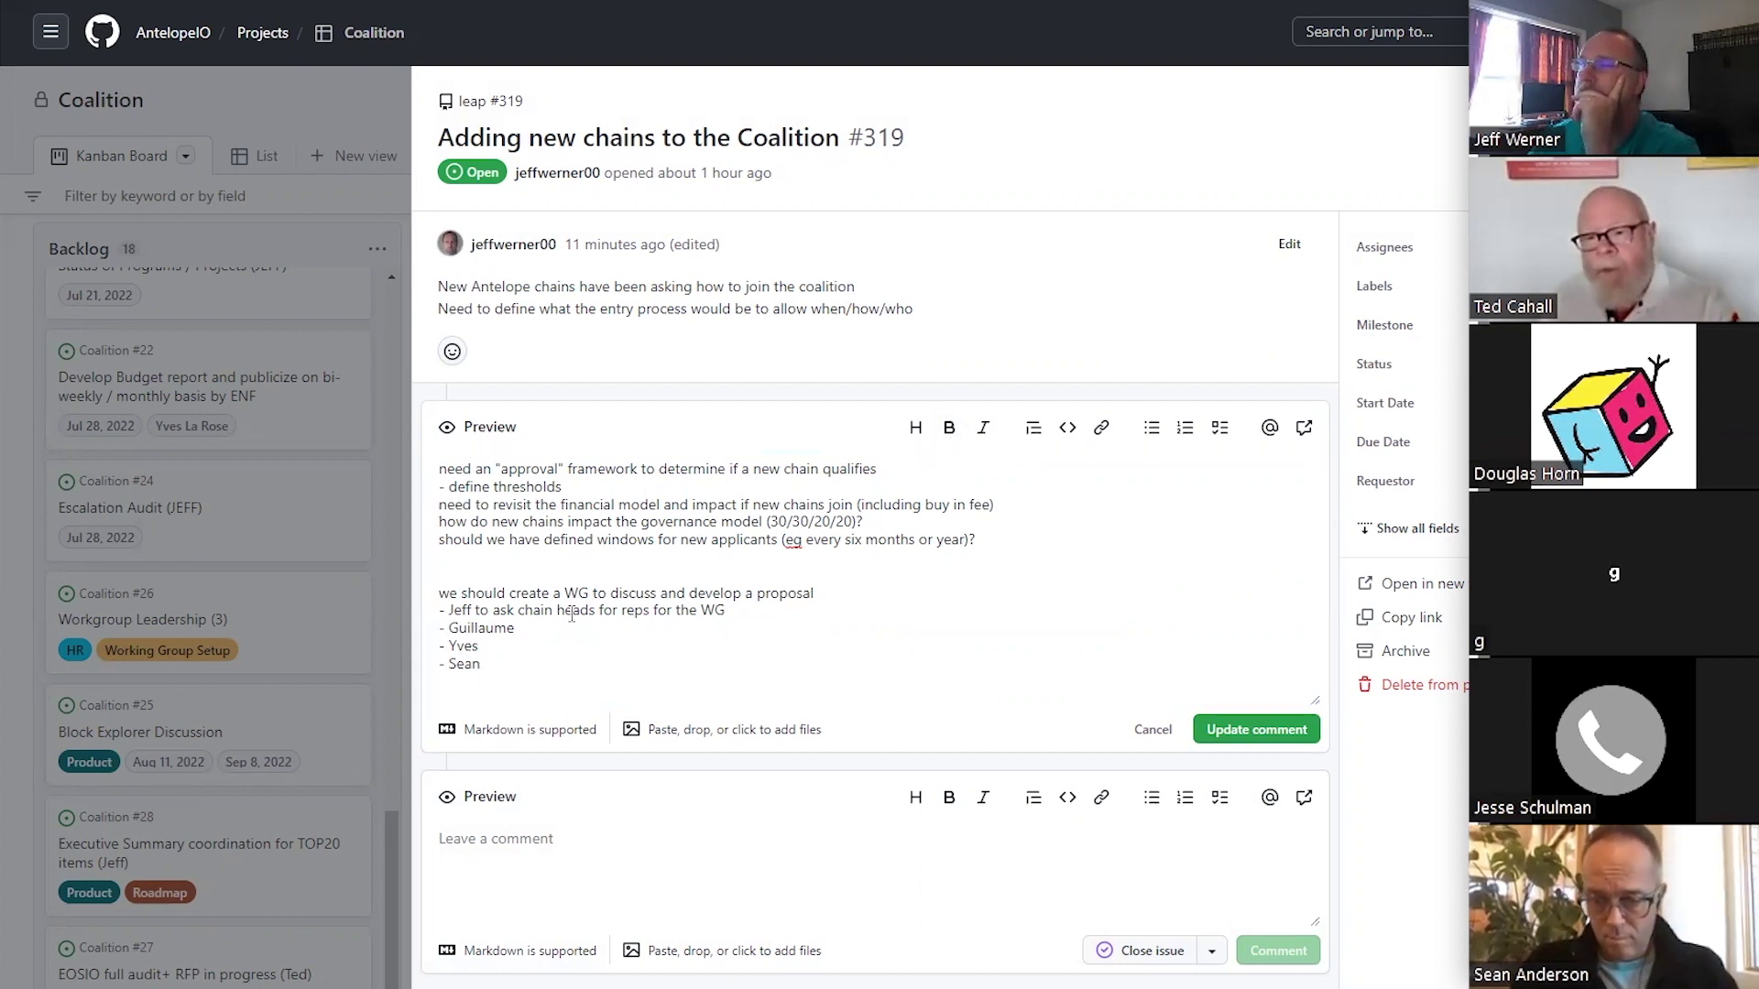
{"action": "left_click", "coordinate": [1274, 739]}
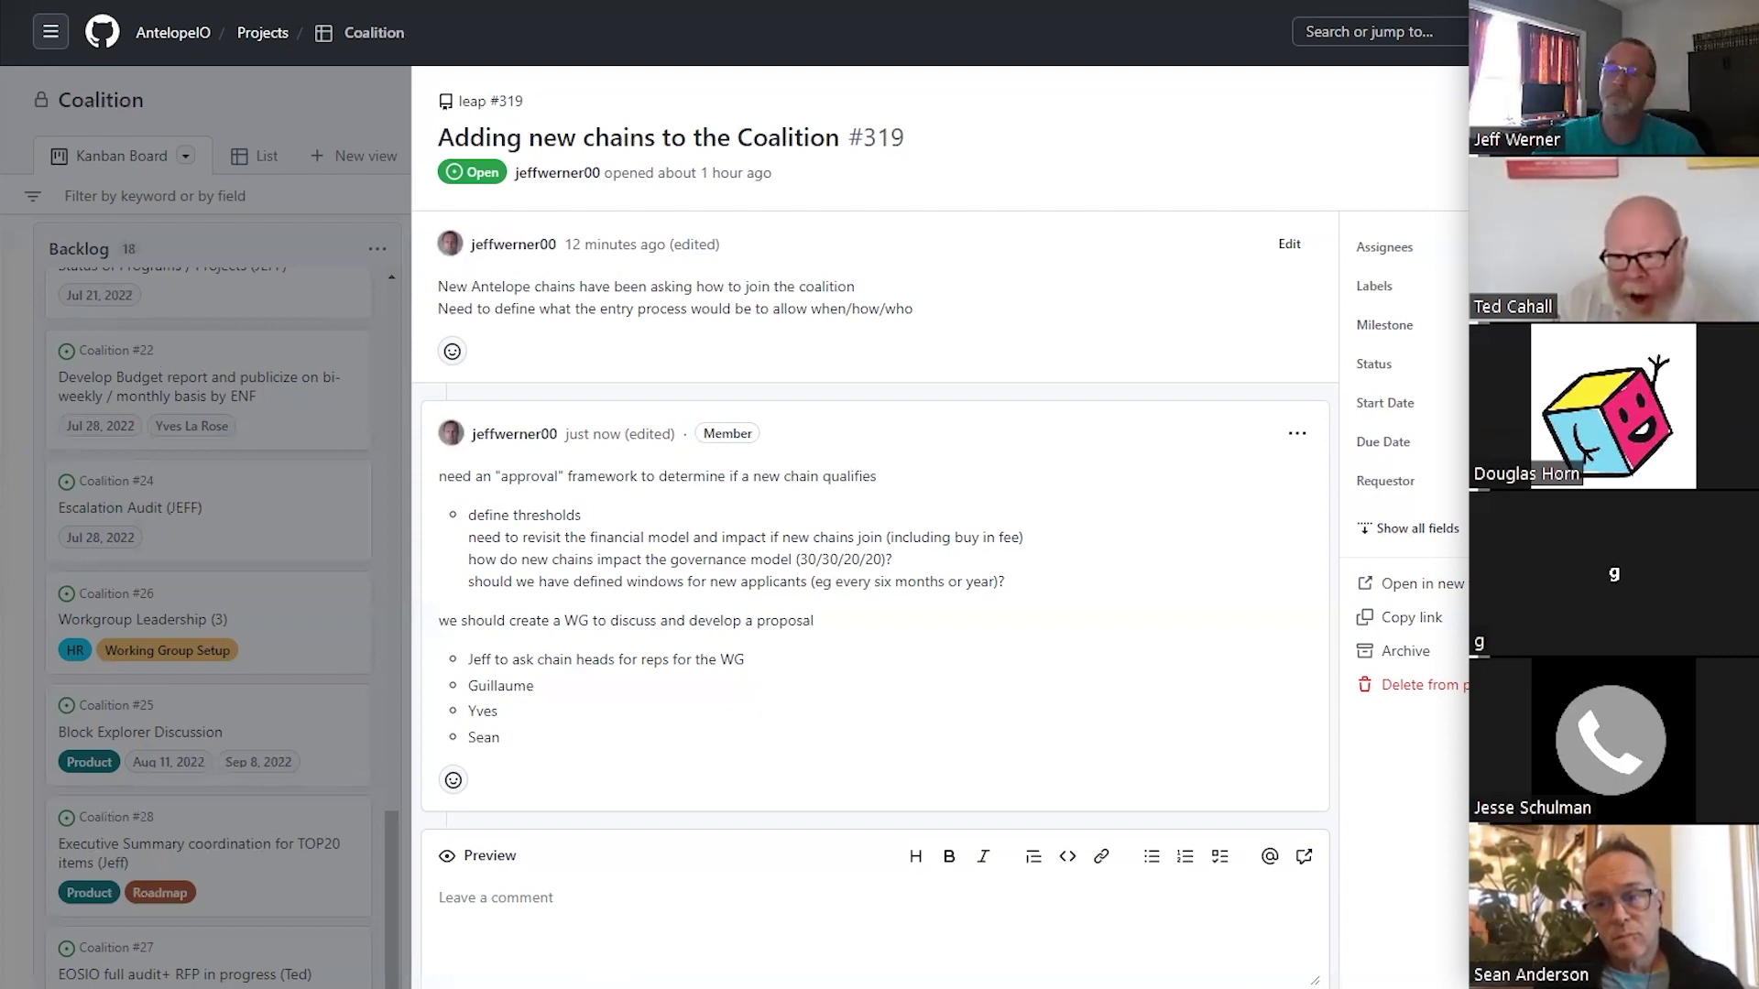
{"action": "key", "text": "Escape"}
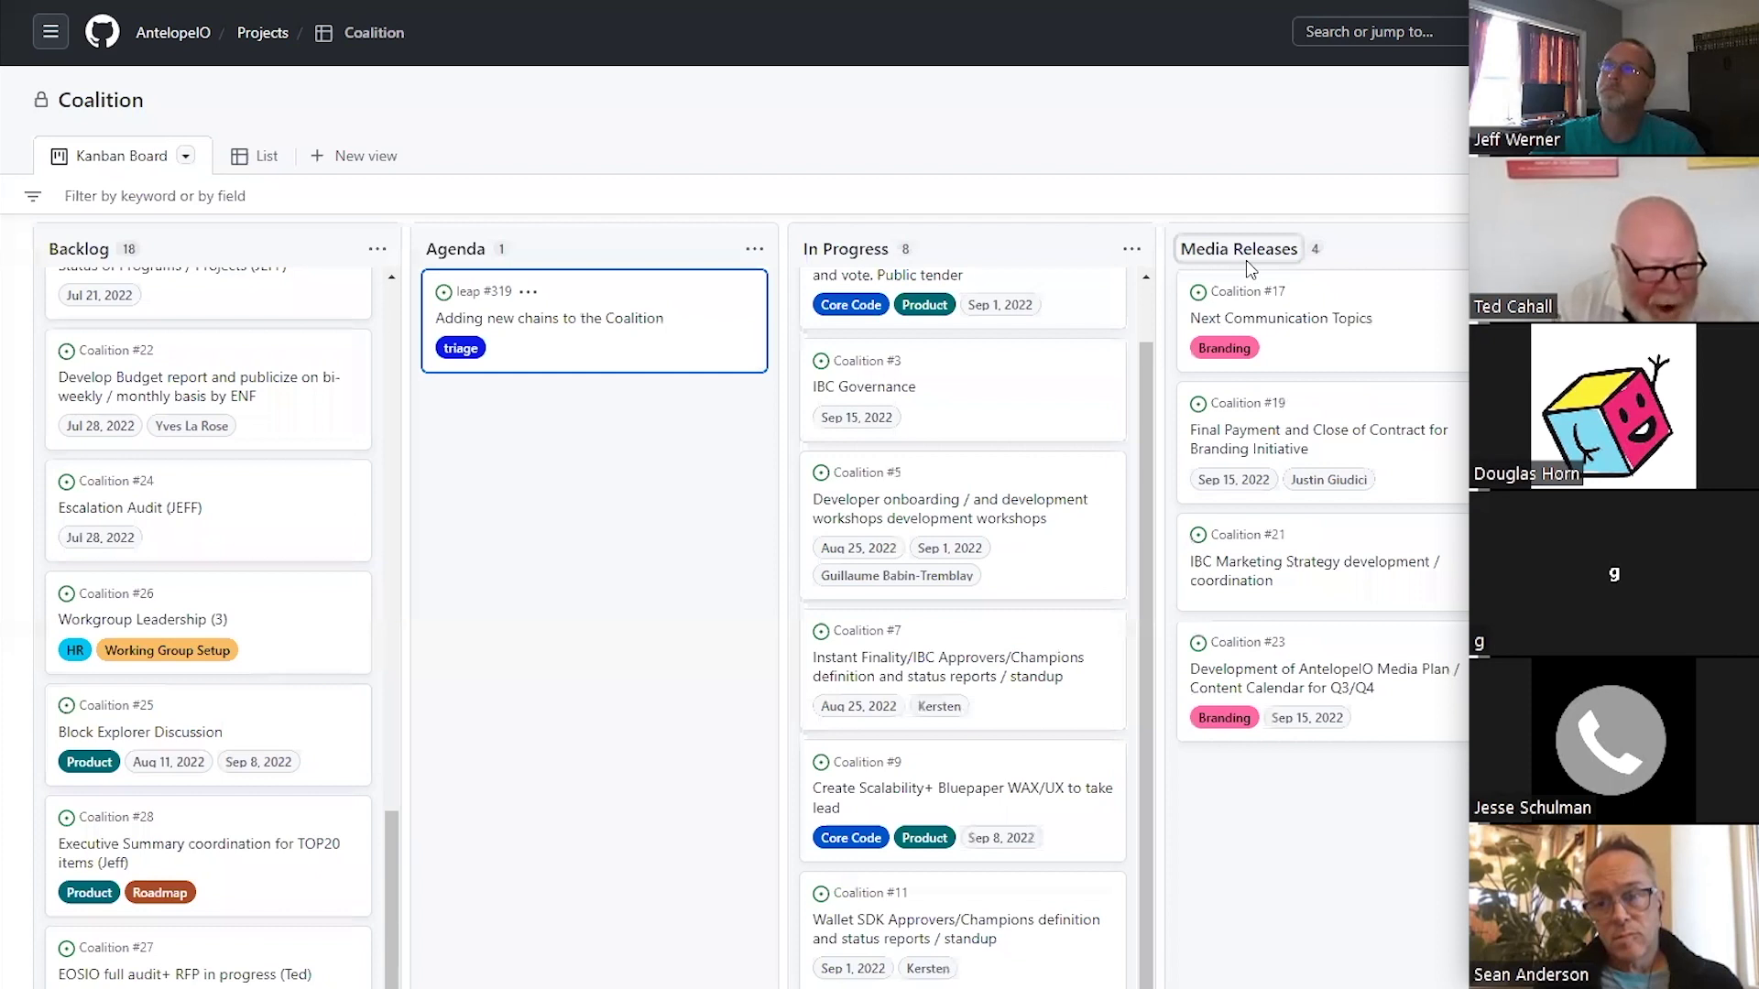